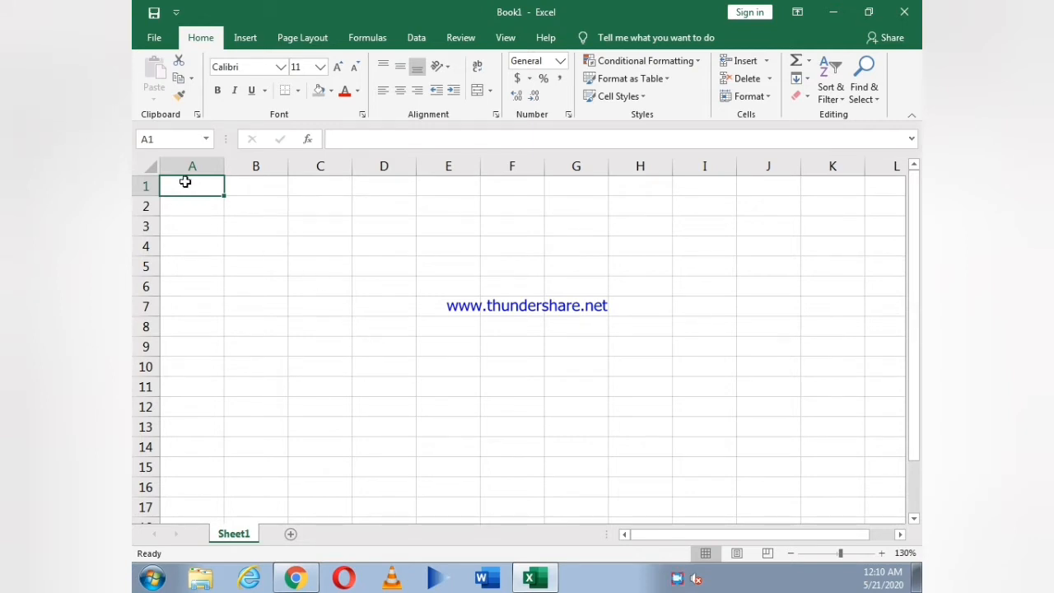
Enter City, Chicago and New York across cells A1 to C1.
text(Ci)
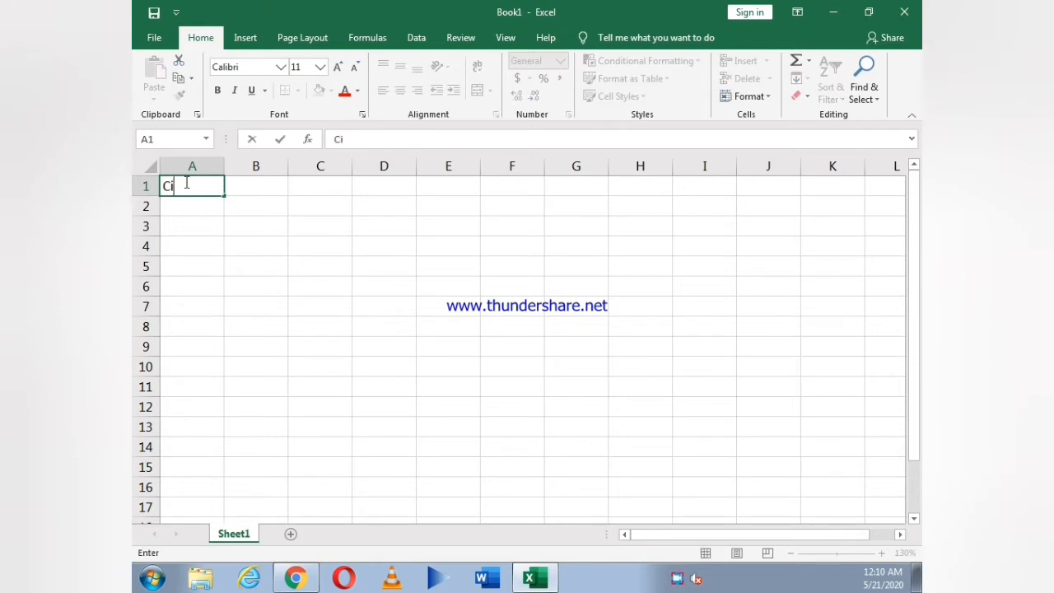
text(ty)
key(Tab)
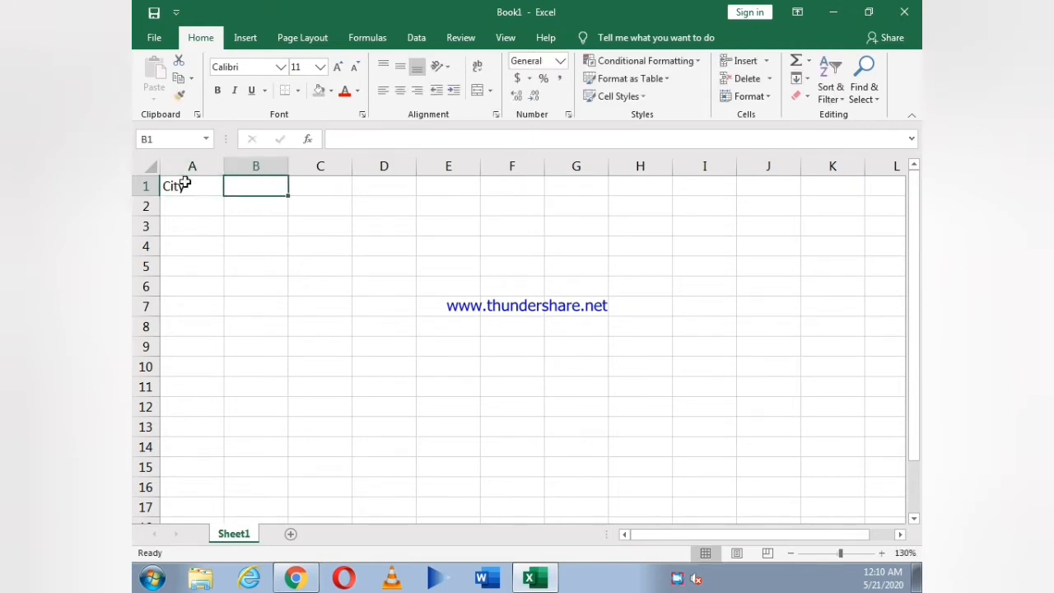
text(Chicago)
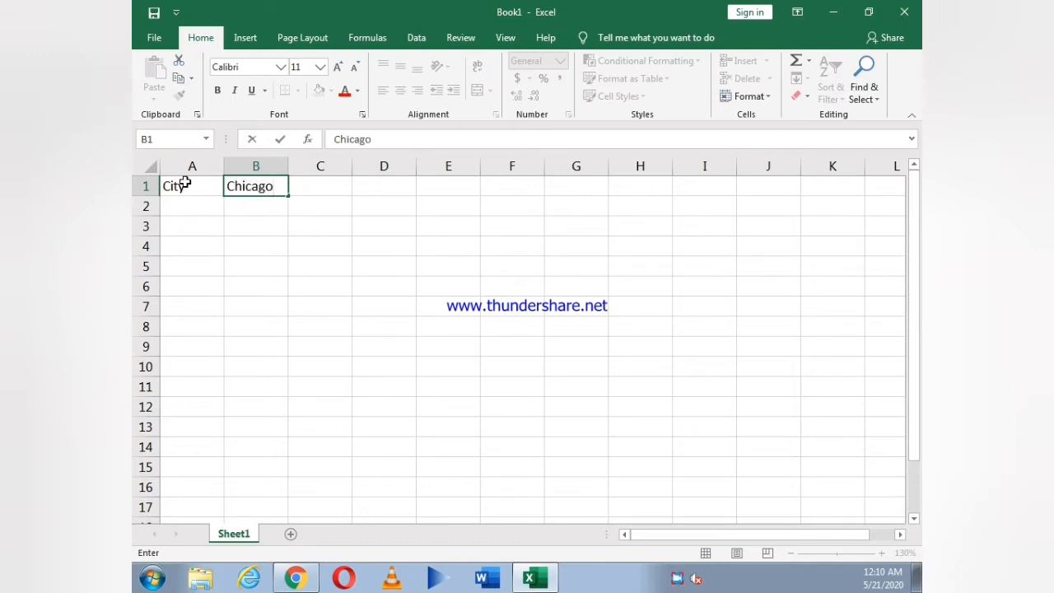
key(Tab)
text(N)
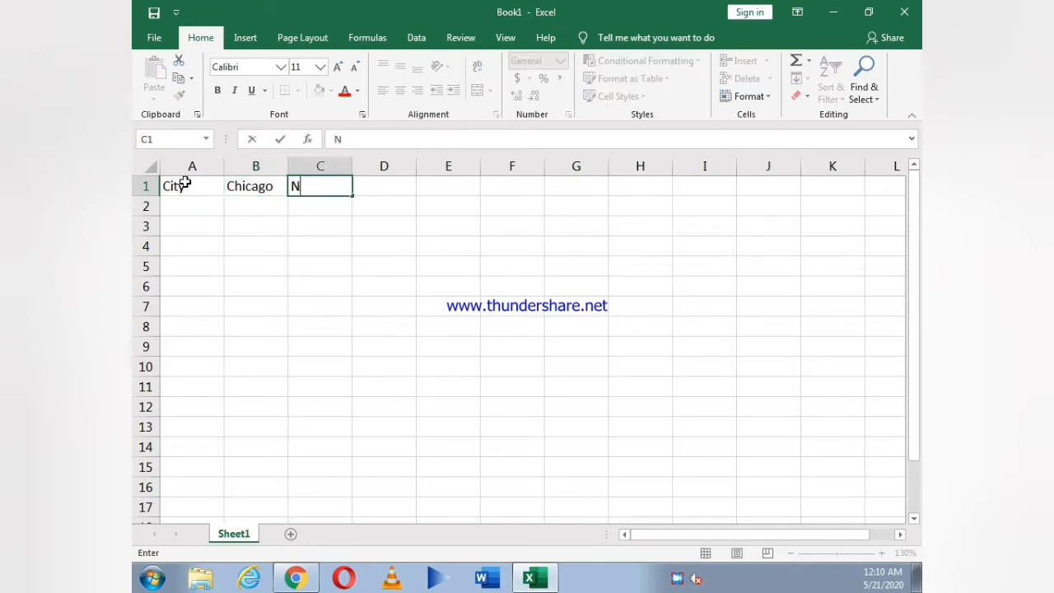
text(ew You)
key(Tab)
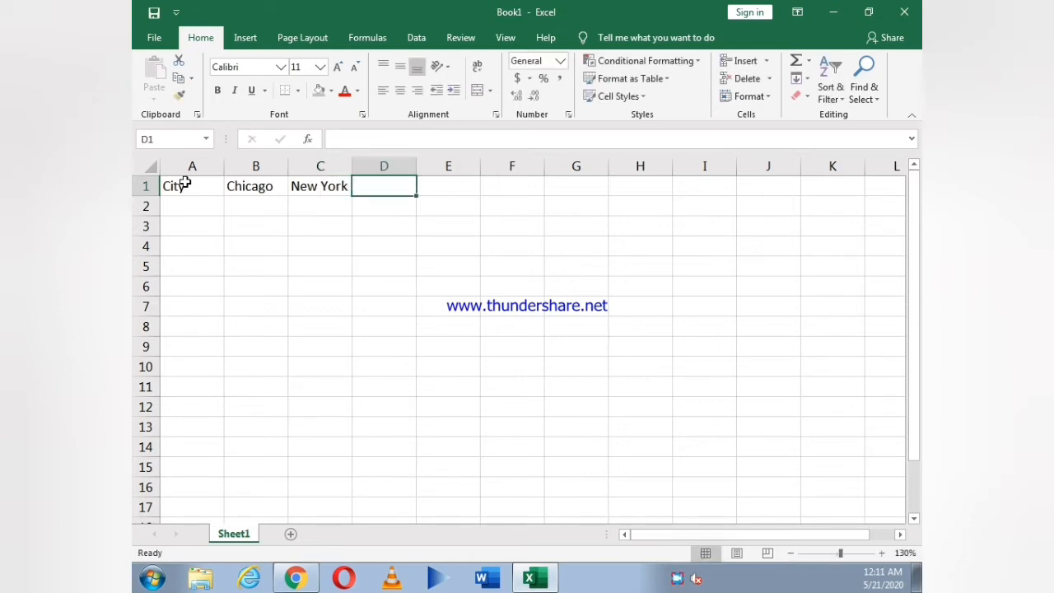
Enter Los Angeles in D1 and Boston in E1, and fit column D's width to its text.
text(Los)
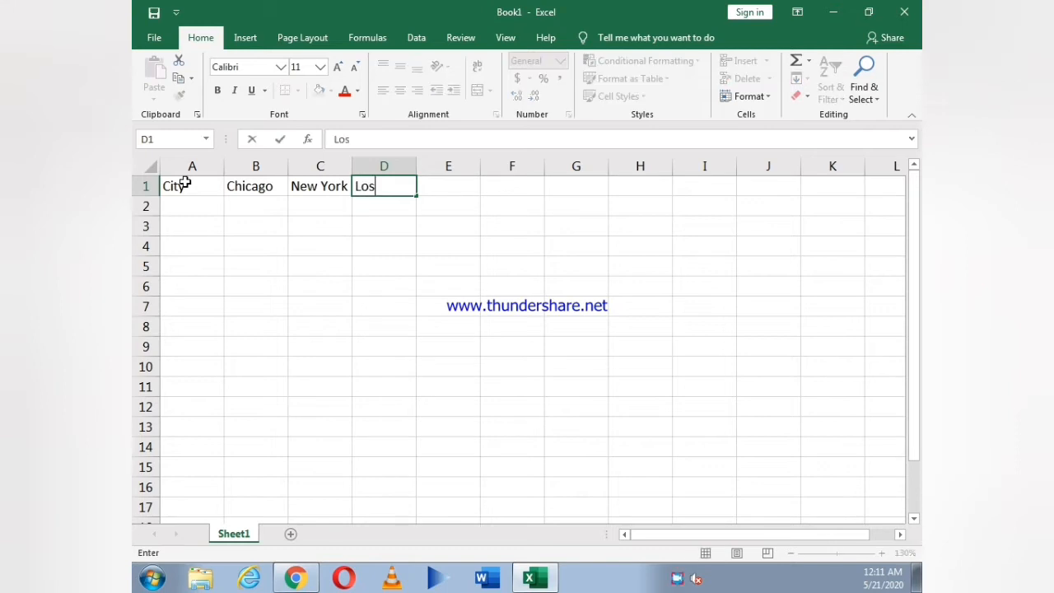
text( Angeles)
key(Tab)
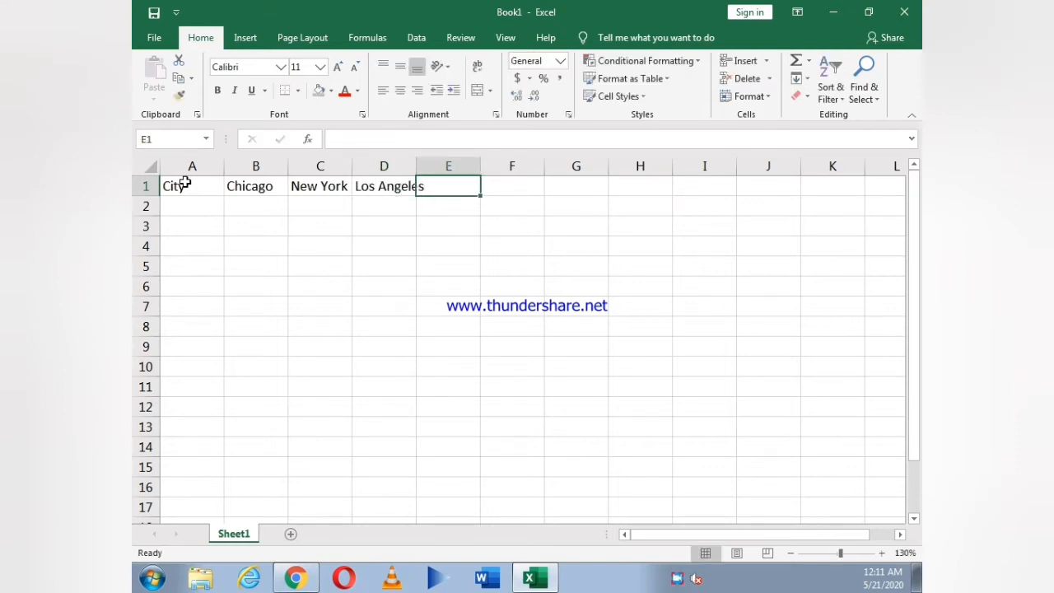
text(Boston)
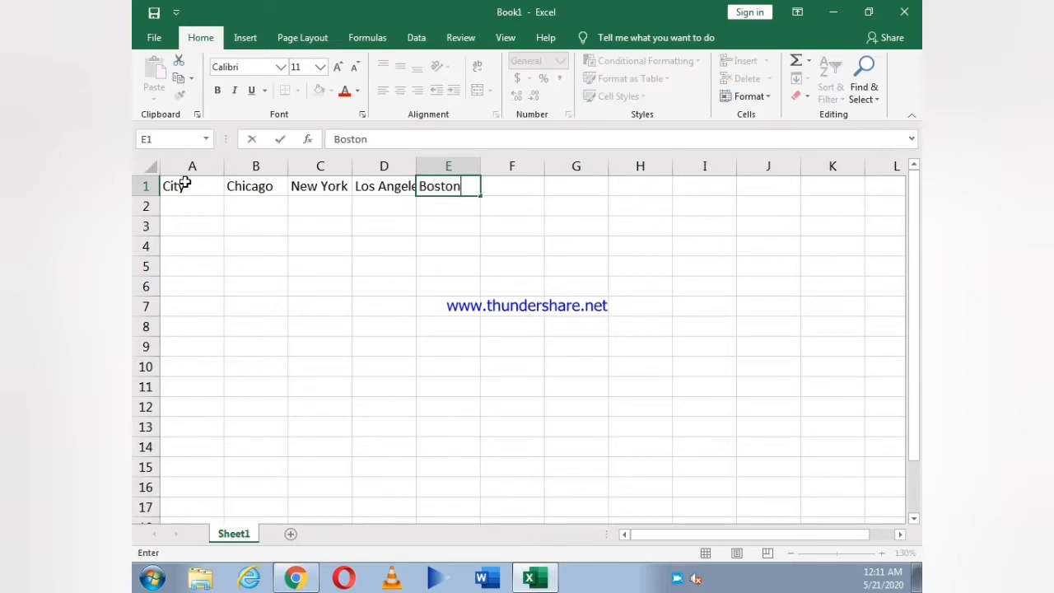
key(Down)
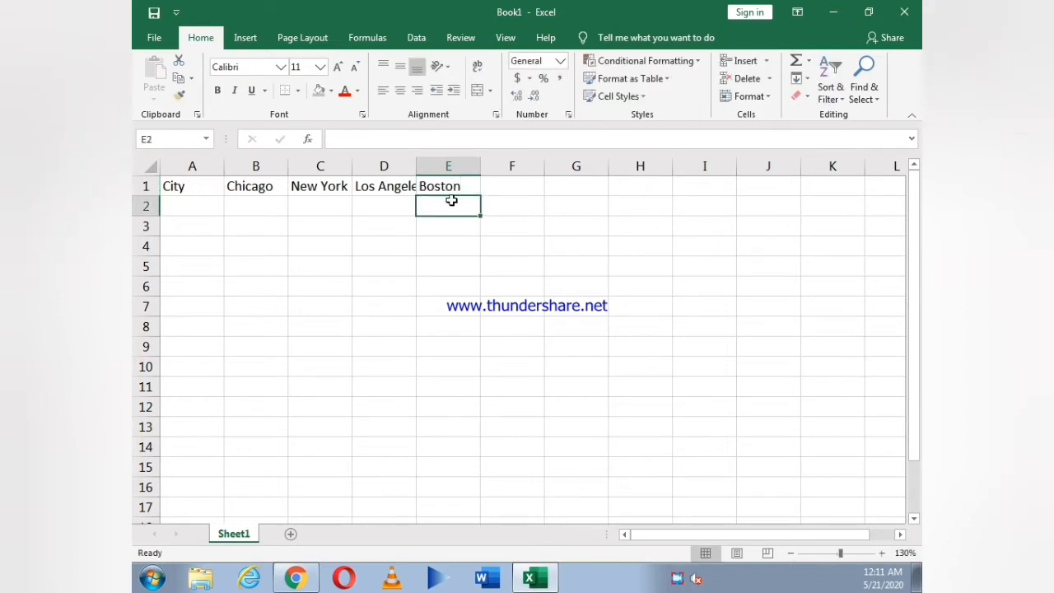
double_click(416, 165)
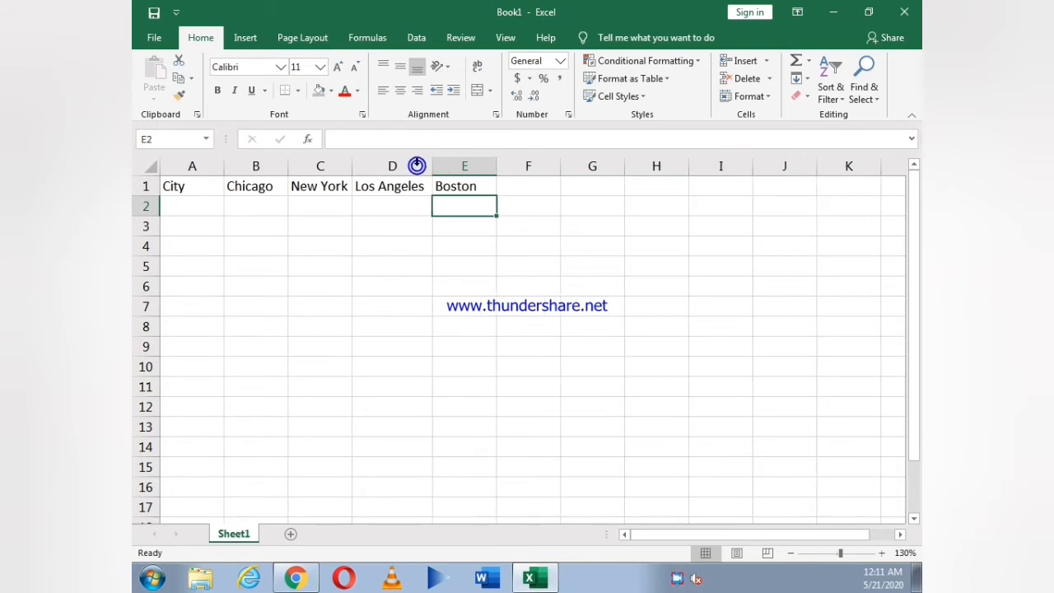
Label cell A2 as Tax and apply the percentage format to B2:E2.
click(197, 201)
text(T)
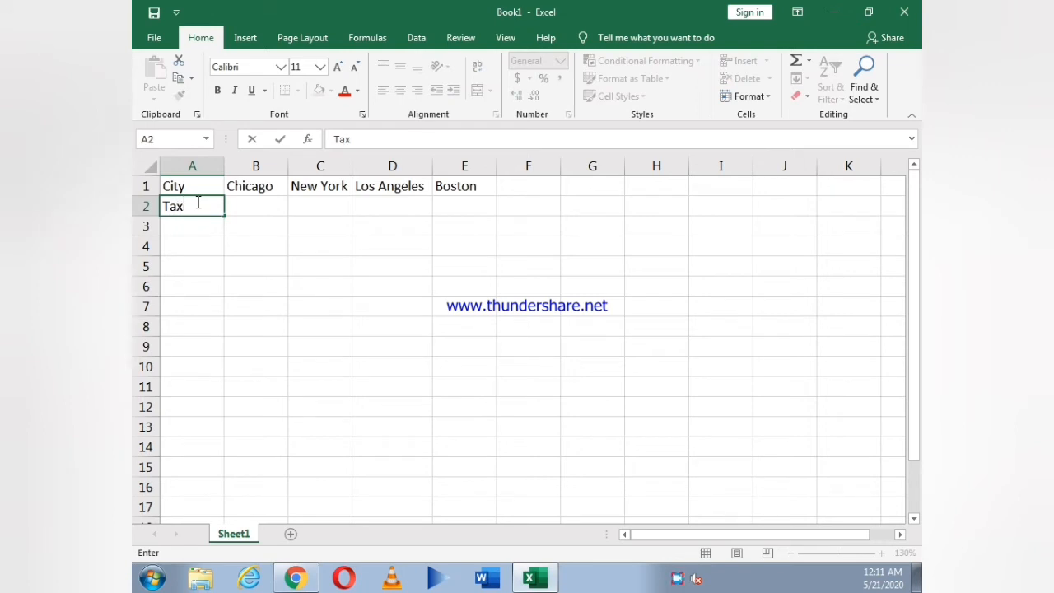
text(ax)
key(Return)
click(197, 202)
key(Right)
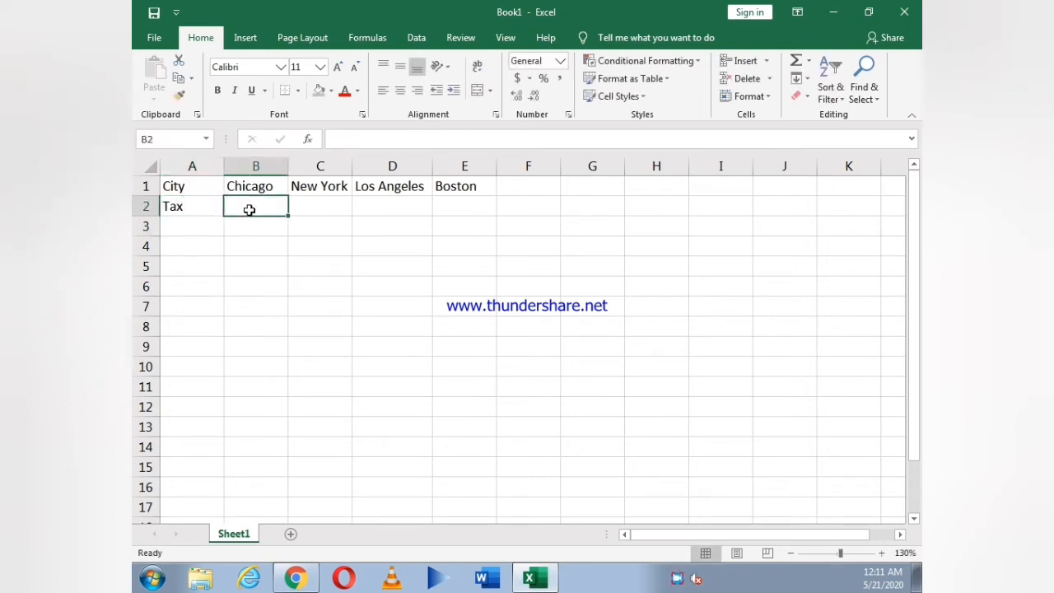
drag(249, 210, 472, 200)
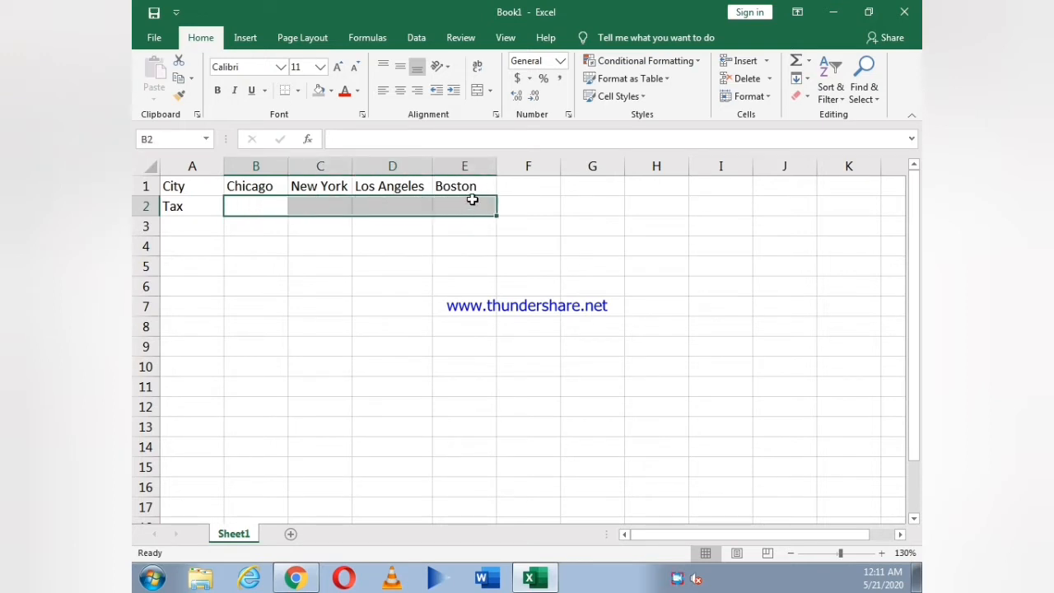
click(545, 82)
Enter the tax rates 10% for Chicago and 15% for New York in row 2.
click(234, 209)
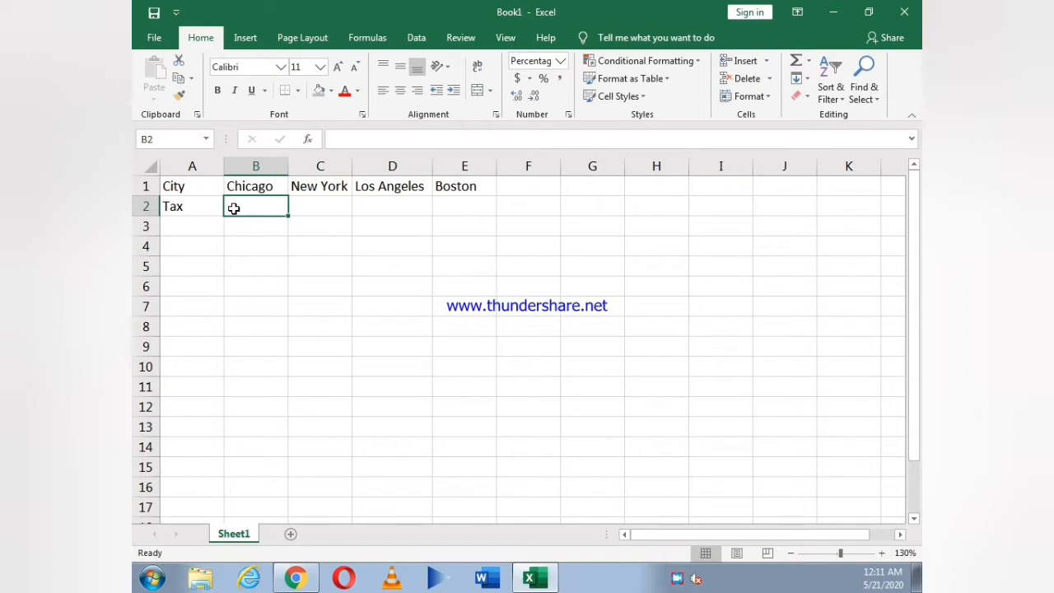
text(10)
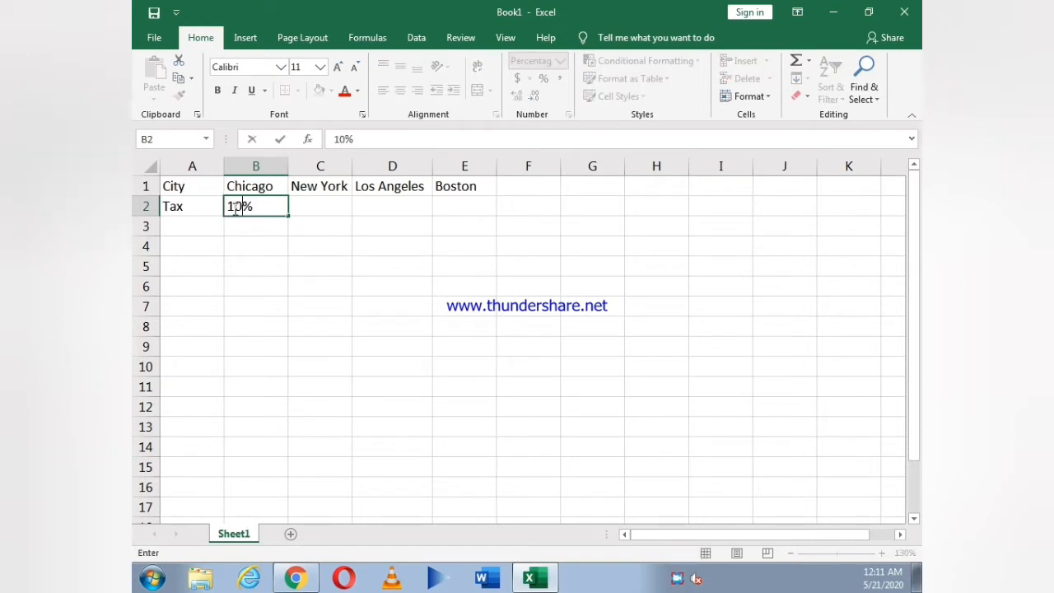
key(Return)
key(Right)
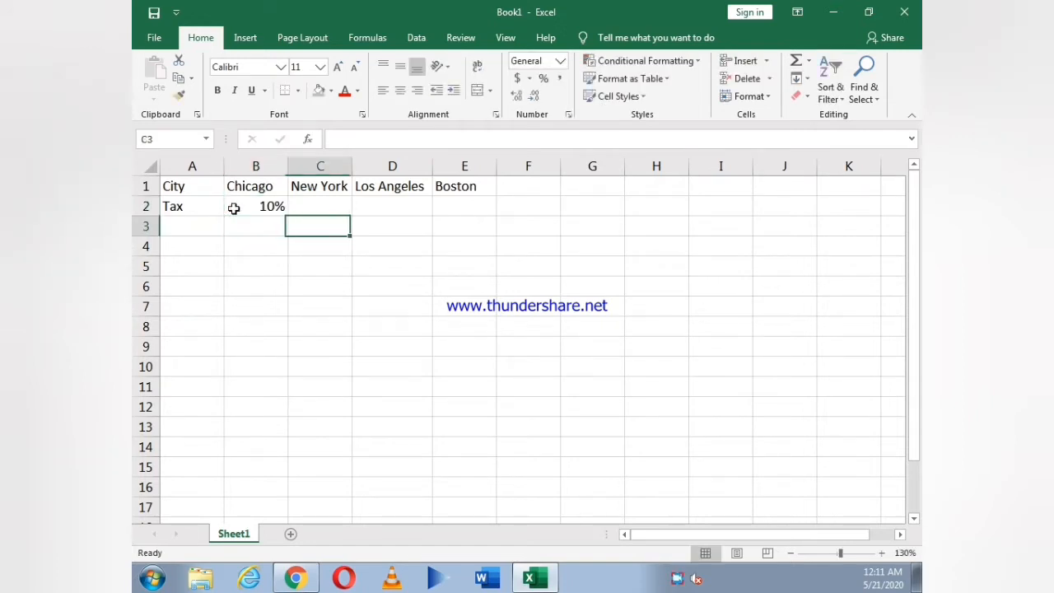
key(Up)
text(15)
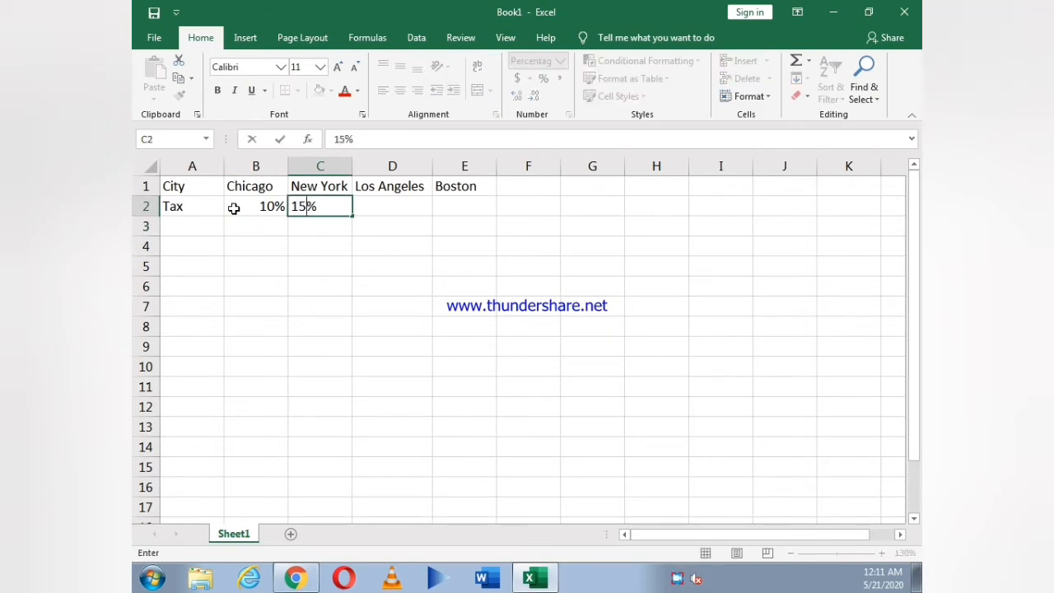
key(Return)
Enter the tax rates 8% for Los Angeles and 9% for Boston in row 2.
key(Right)
key(Up)
text(8)
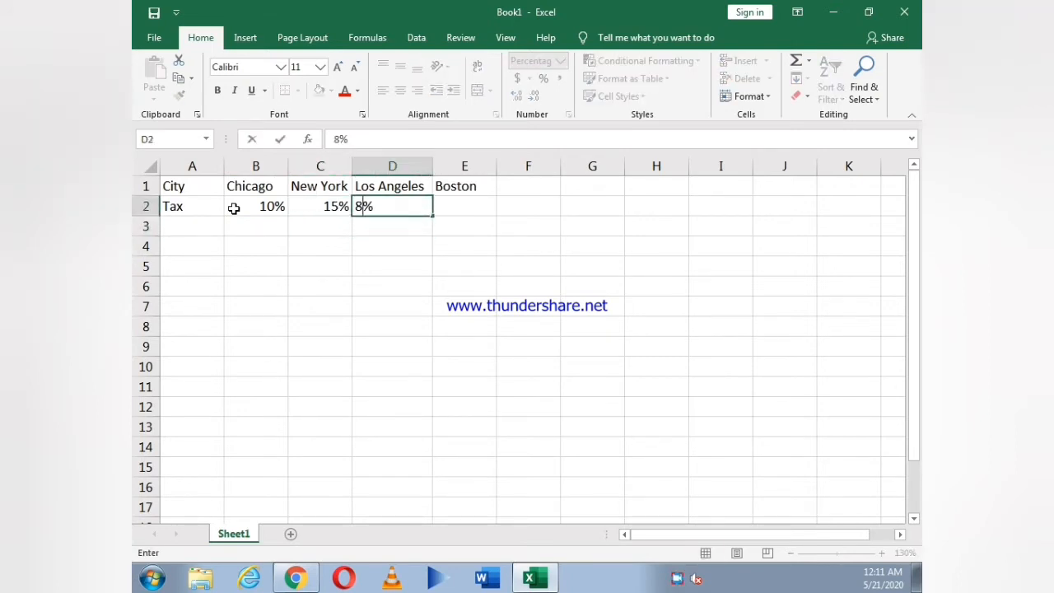
key(Return)
key(Right)
key(Up)
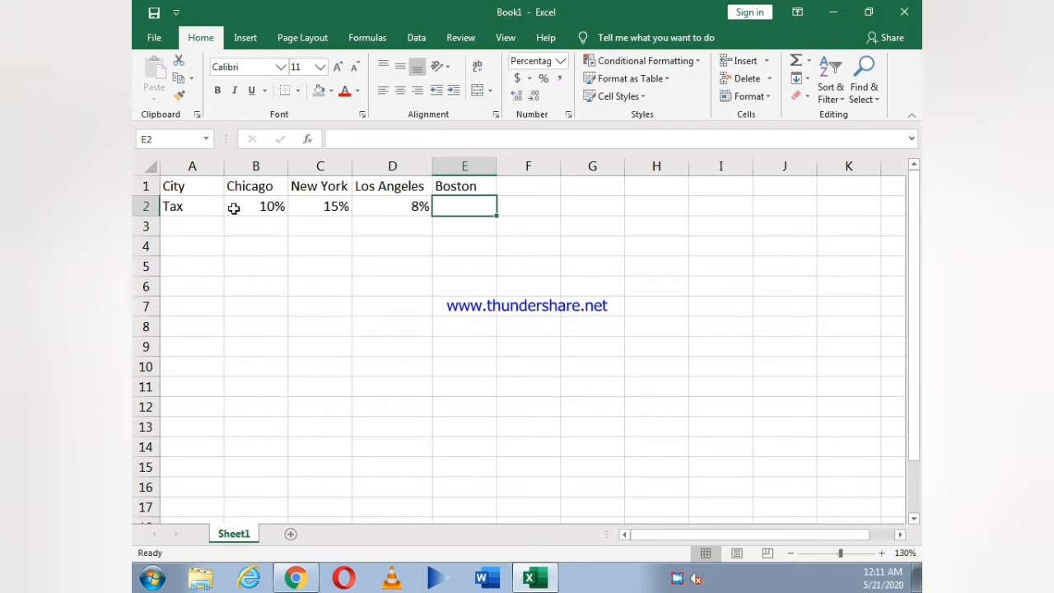
text(9)
key(Return)
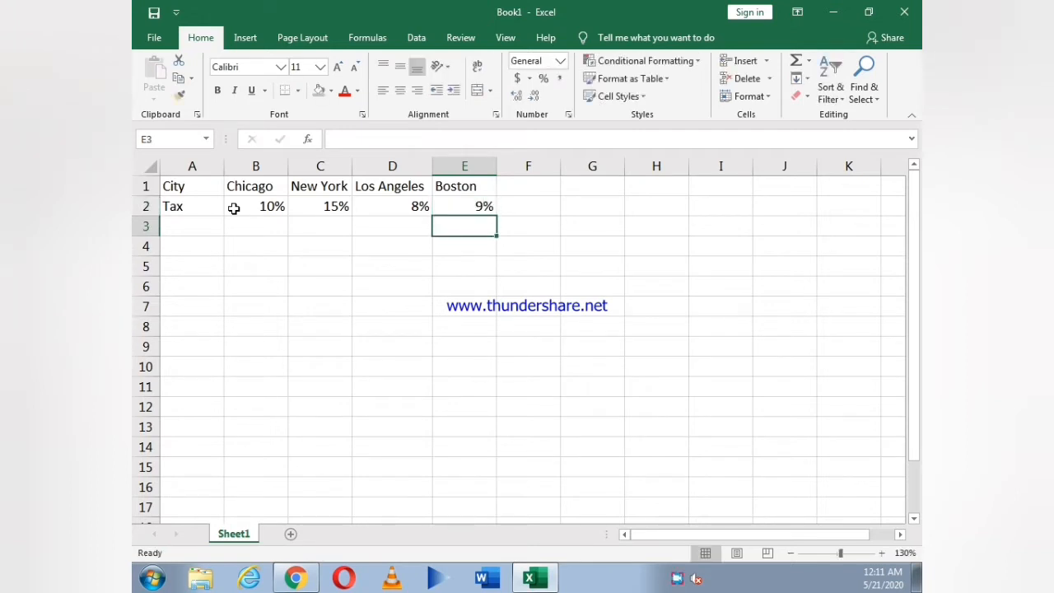
Merge and center cells A5:B5 and enter the label Customer Name.
click(180, 270)
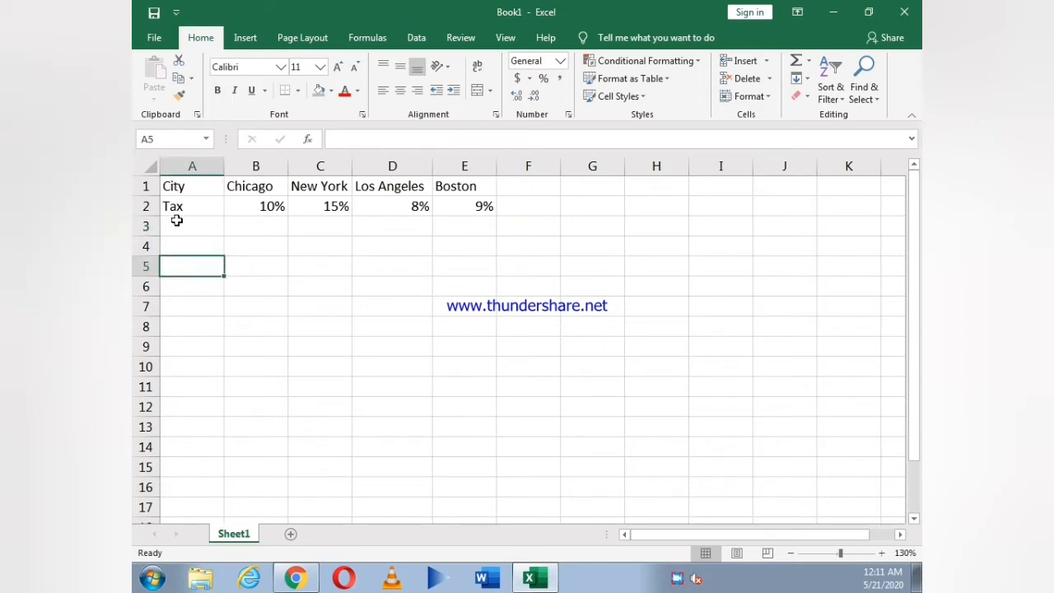
drag(187, 263, 241, 263)
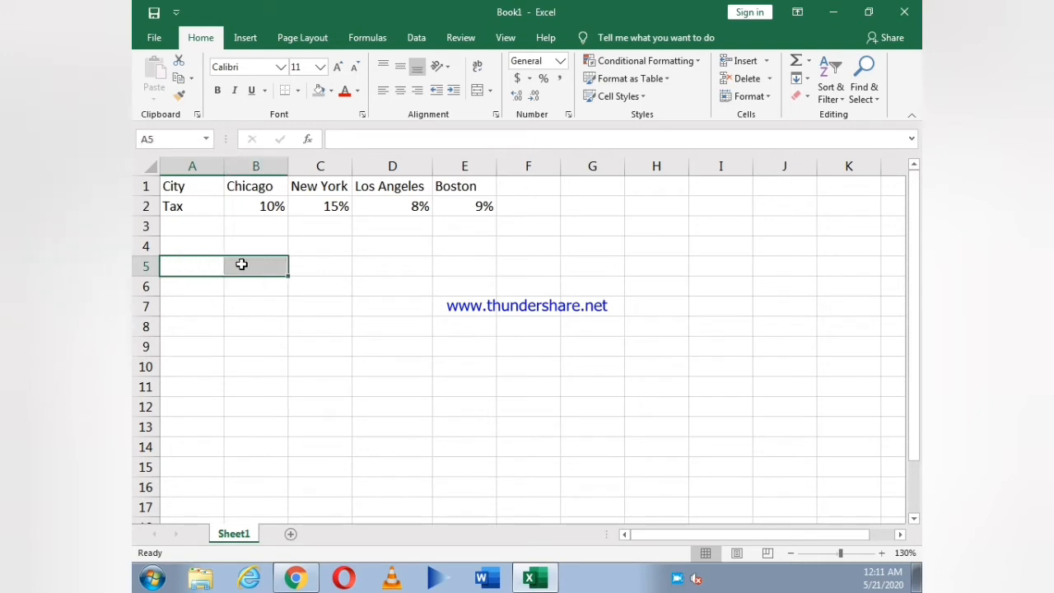
click(477, 92)
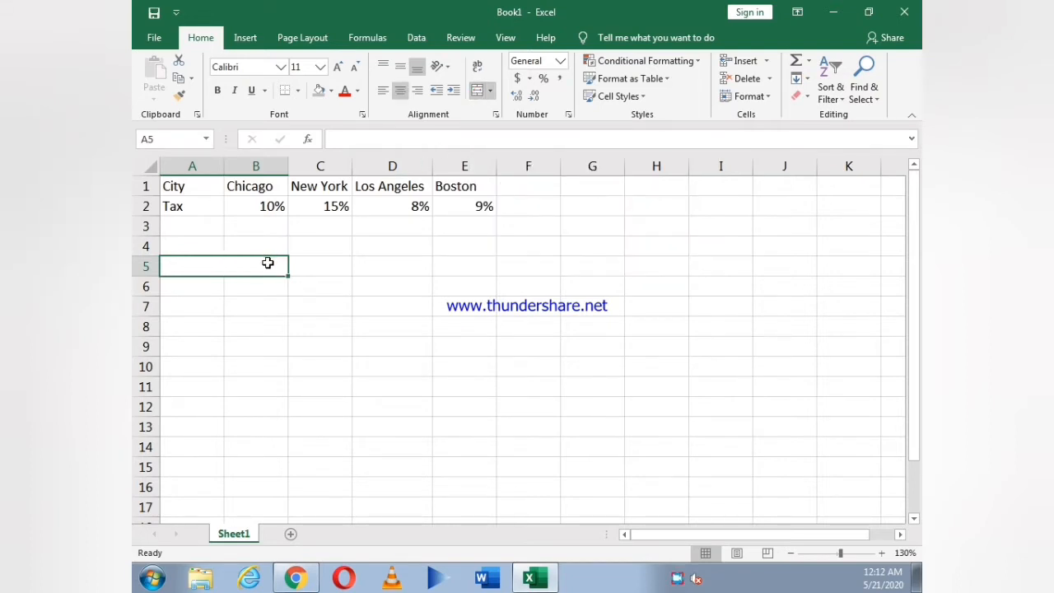
text(Custome)
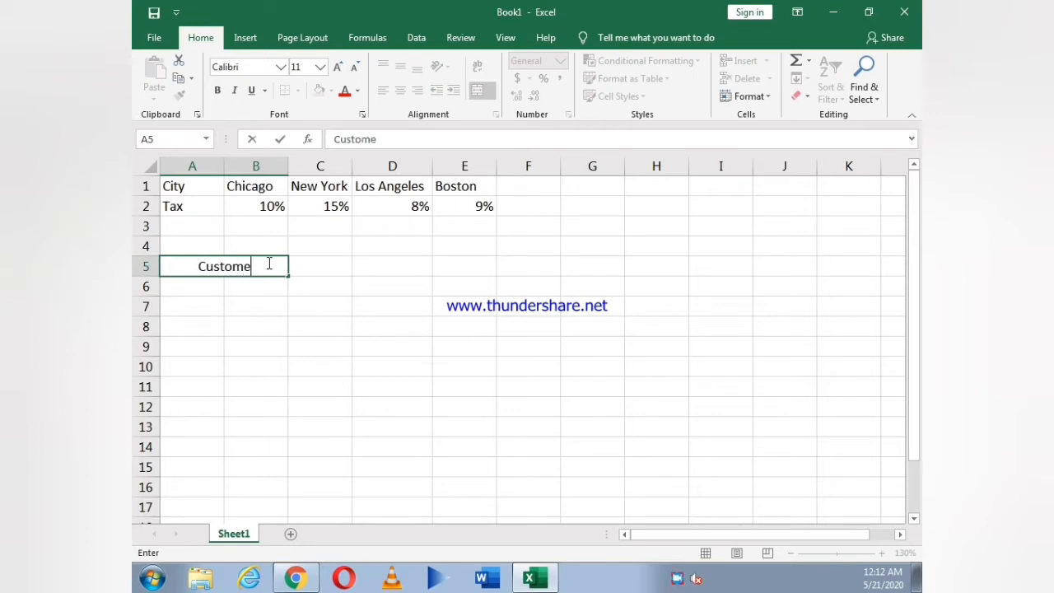
text(r Name)
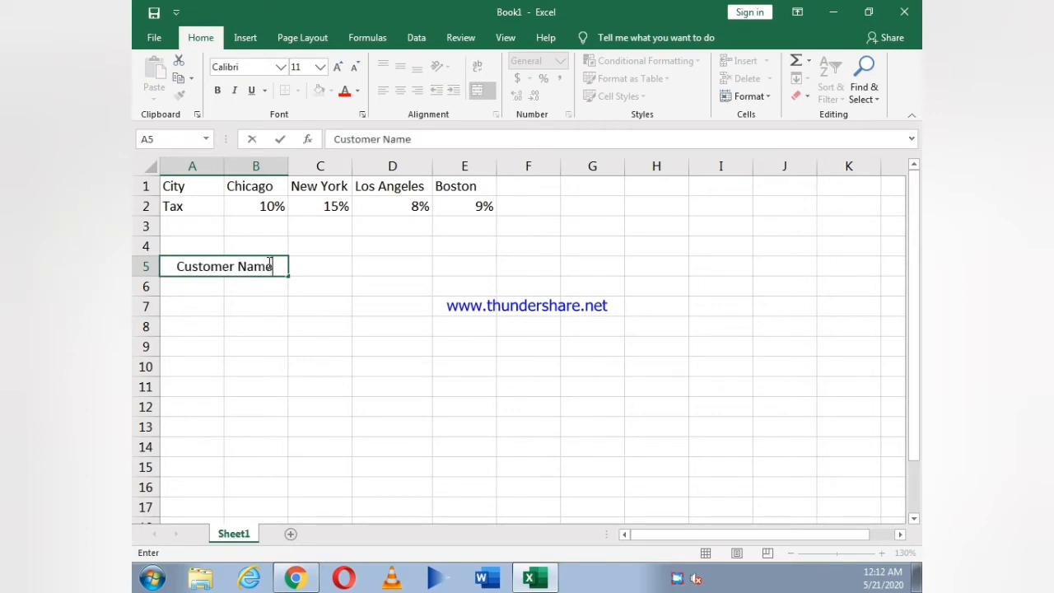
key(Return)
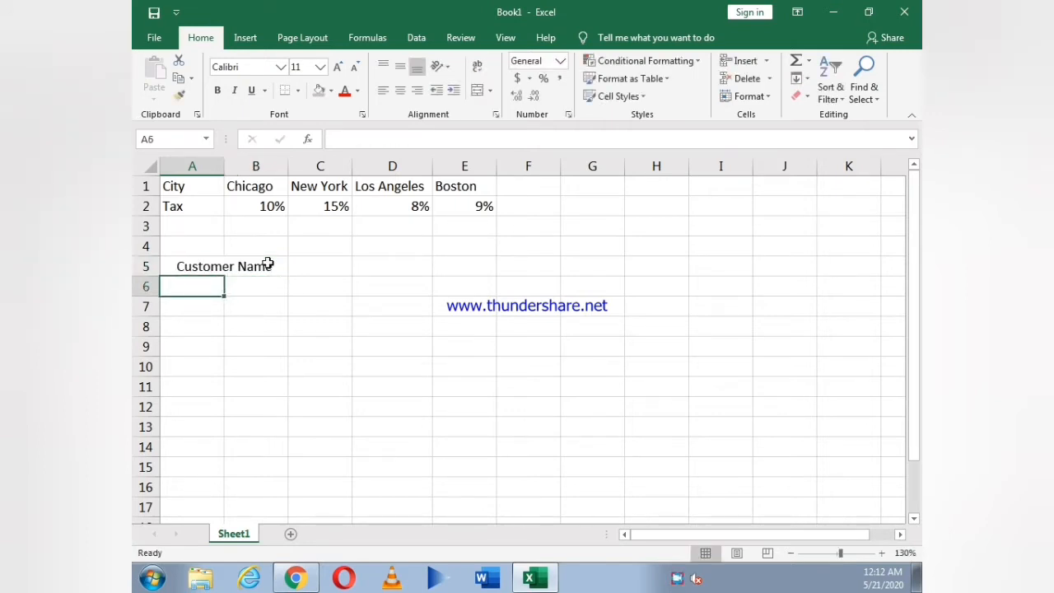
Merge and center cells A6:B6 and enter the label City.
click(199, 286)
drag(200, 285, 234, 285)
click(477, 91)
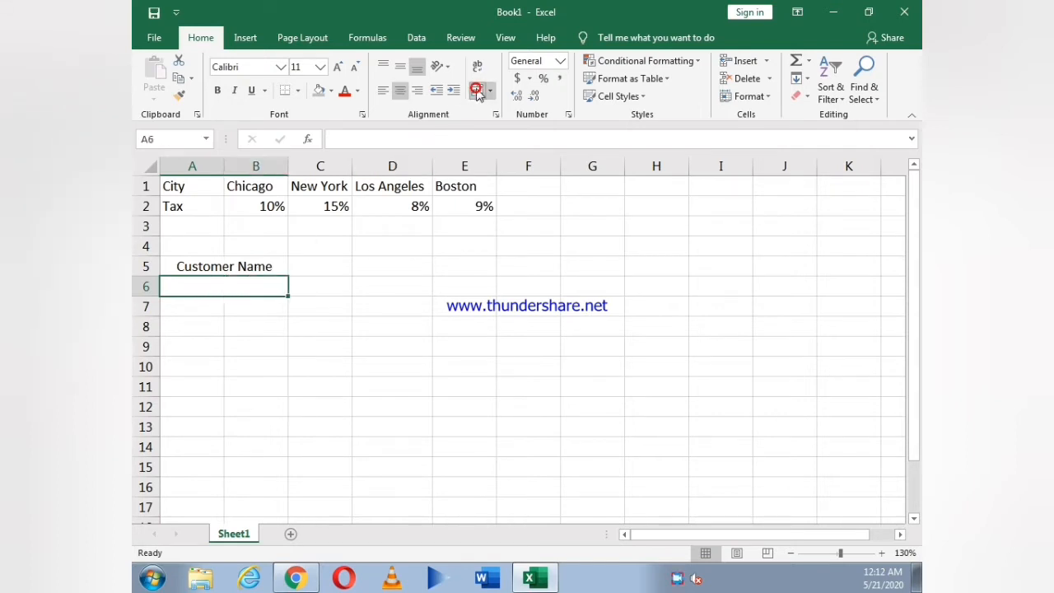
text(City)
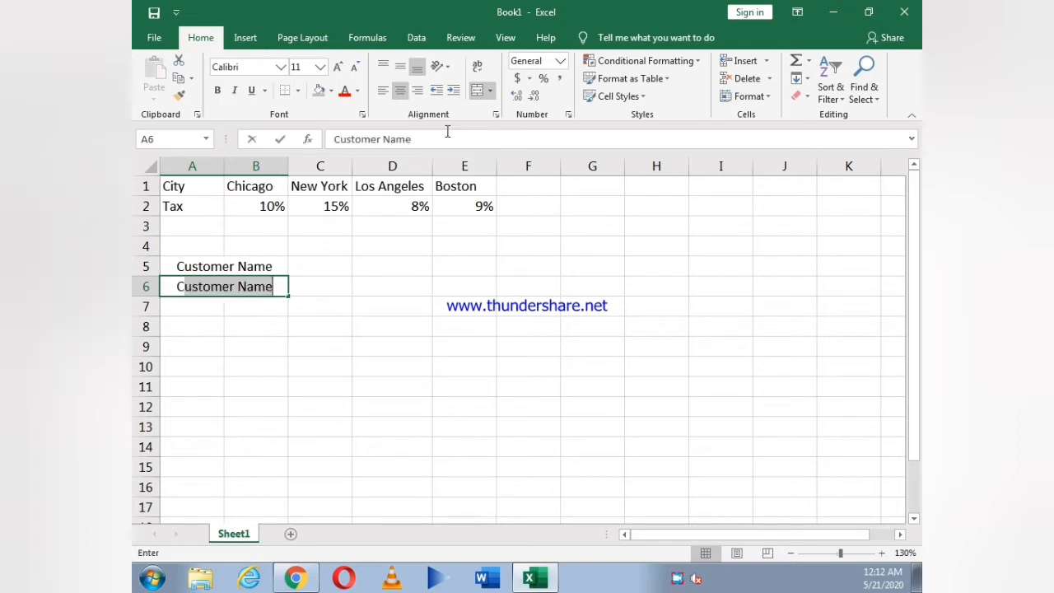
key(Return)
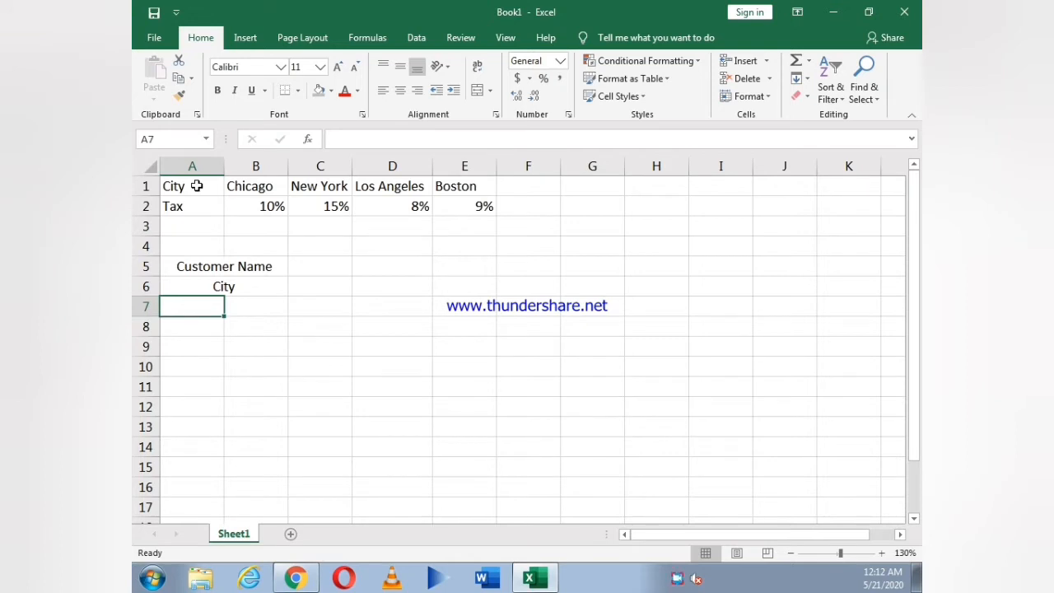
Center the contents of the city and tax table in A1:E2 horizontally.
drag(197, 186, 457, 206)
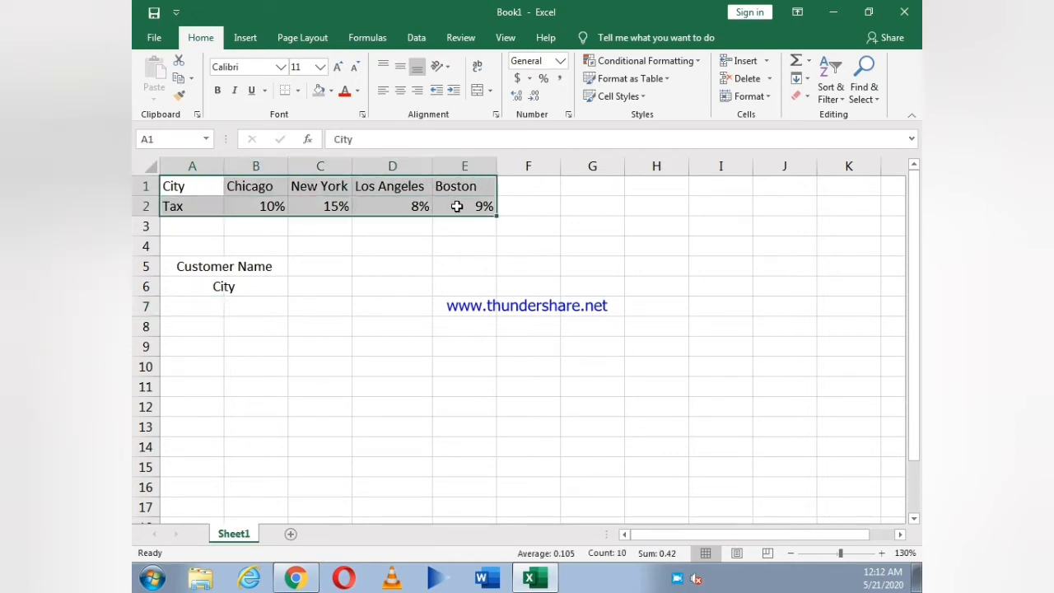
click(404, 97)
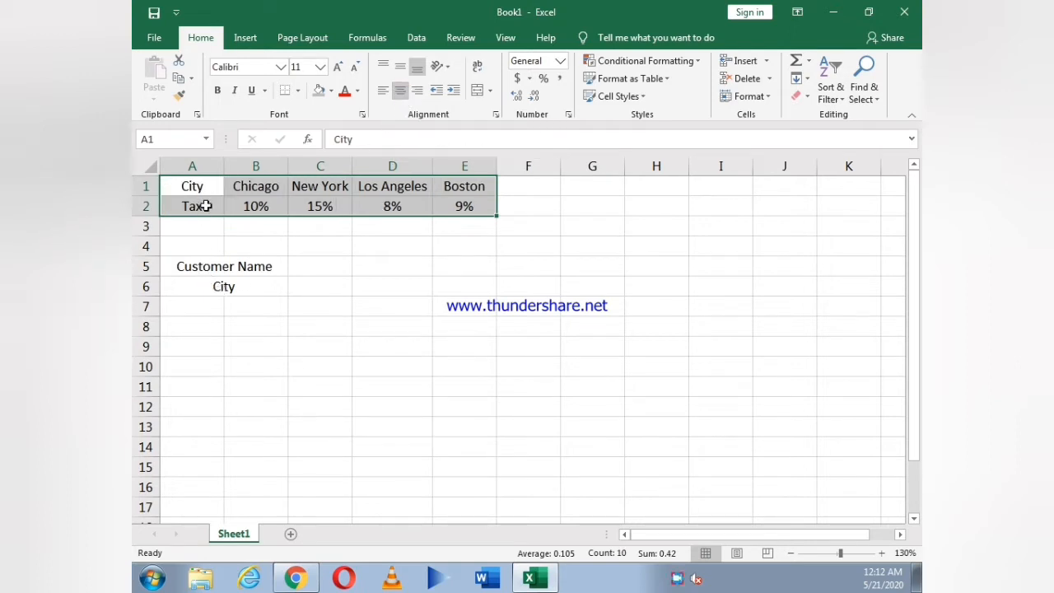
Merge and center C5:E5 beside Customer Name and fill the merged format down to C6:E6.
drag(293, 273, 436, 264)
click(480, 90)
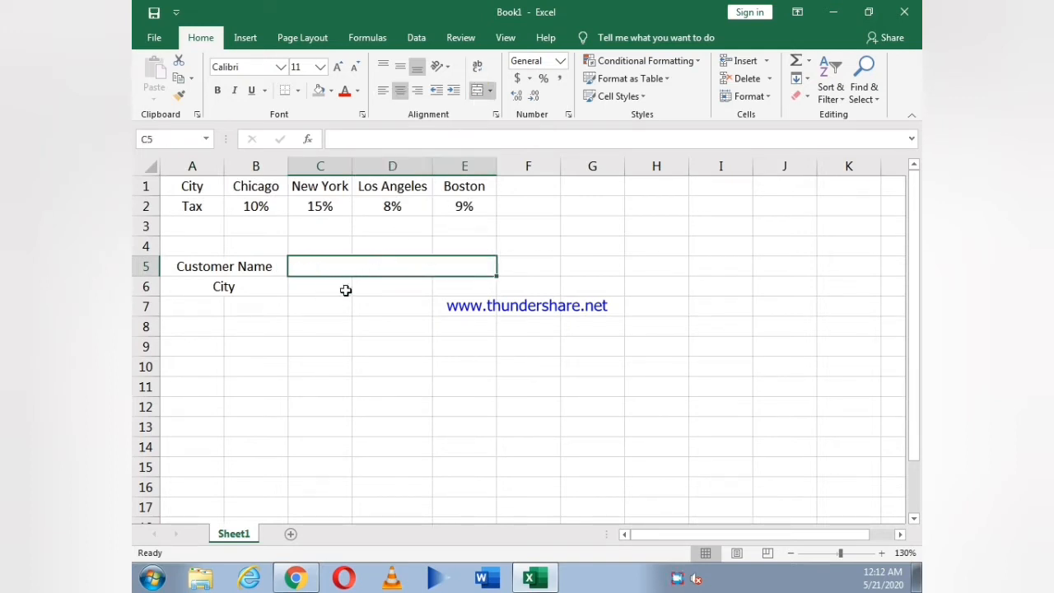
drag(496, 277, 496, 290)
click(511, 306)
click(547, 272)
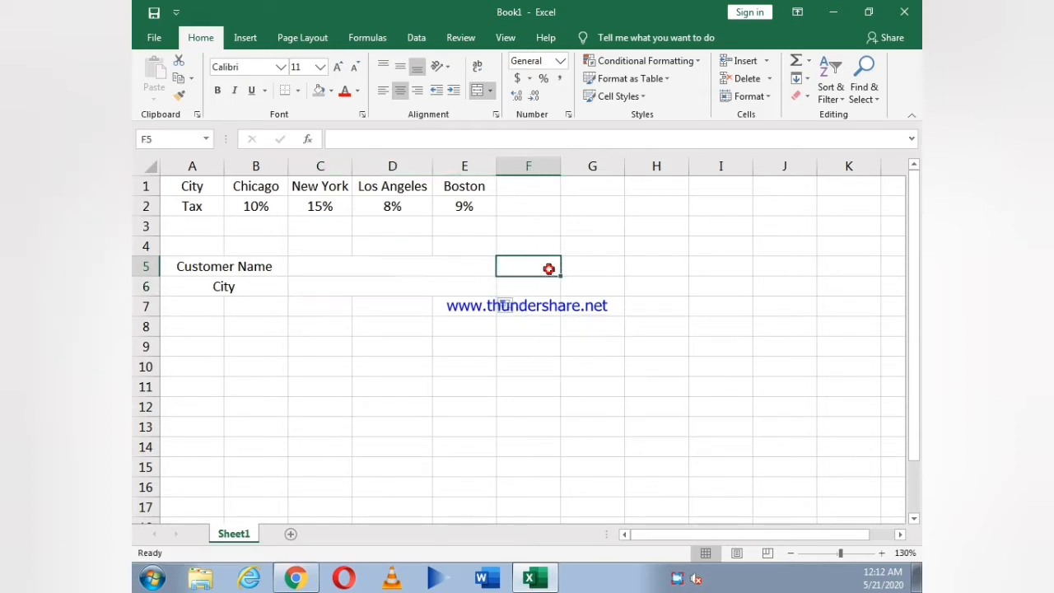
Center-align the customer name and city rows in A5:E6.
drag(214, 271, 386, 292)
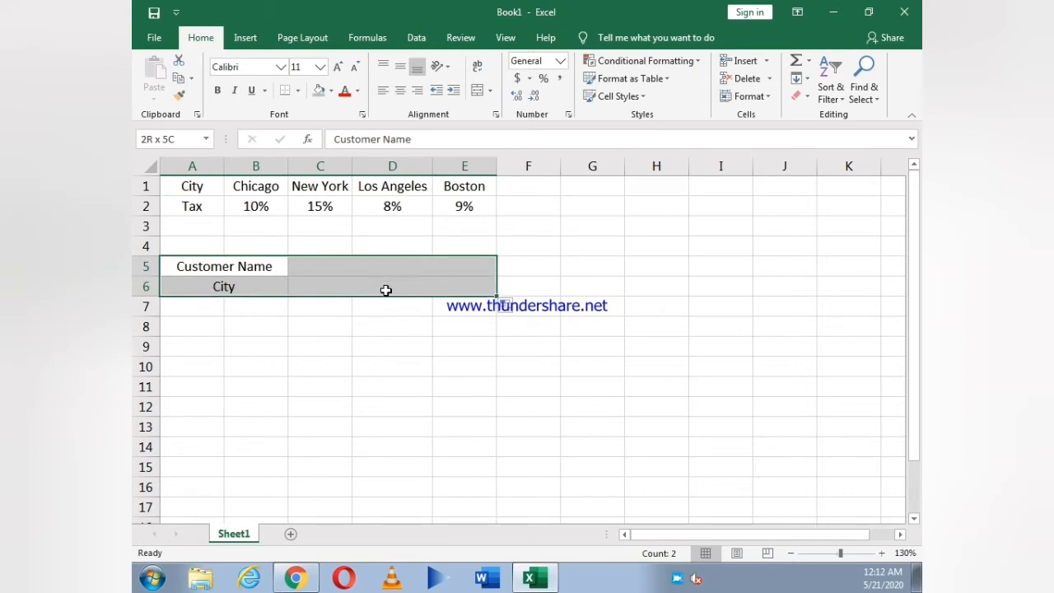
click(382, 91)
click(395, 95)
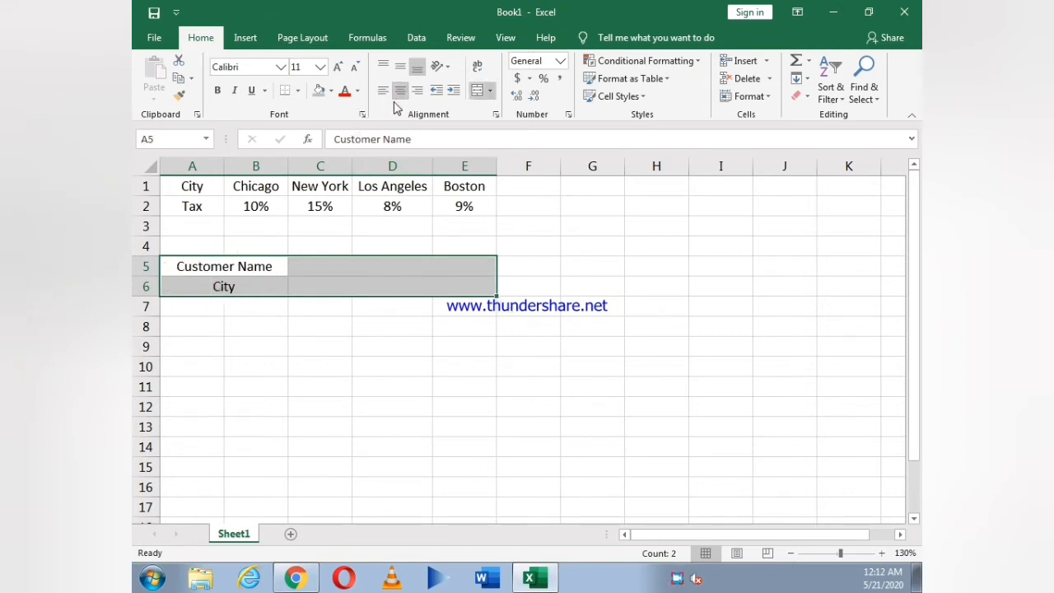
Apply borders to all cells of the city tax table A1:E2 and the customer form A5:E6.
click(588, 280)
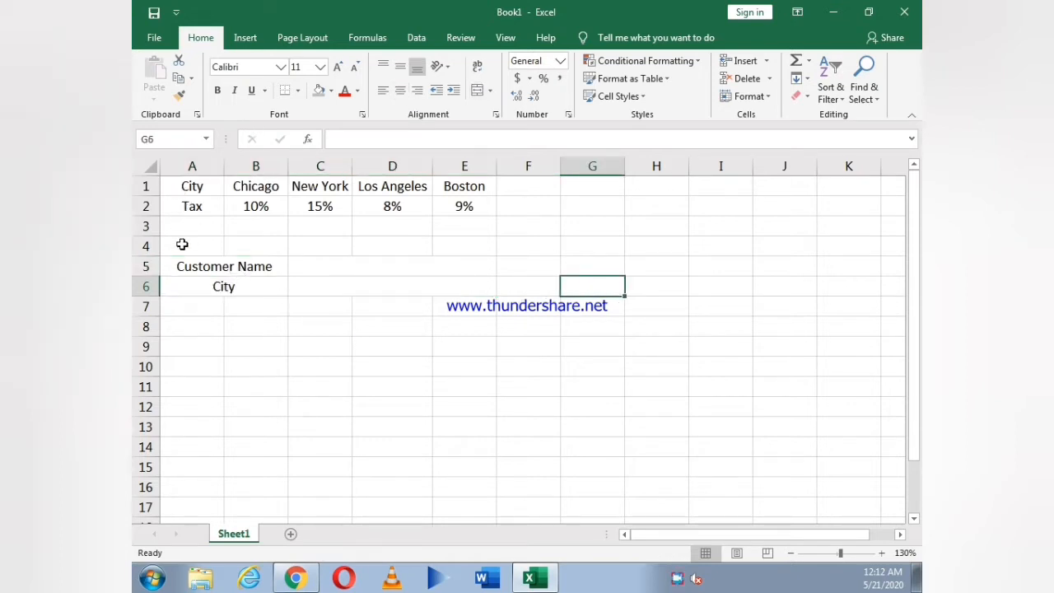
drag(186, 187, 455, 207)
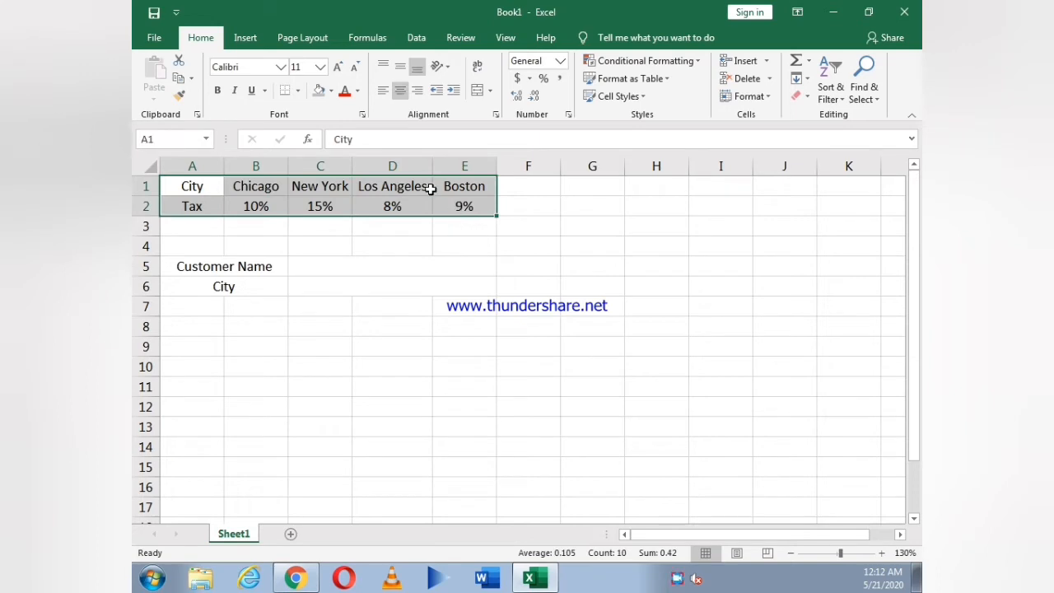
click(295, 93)
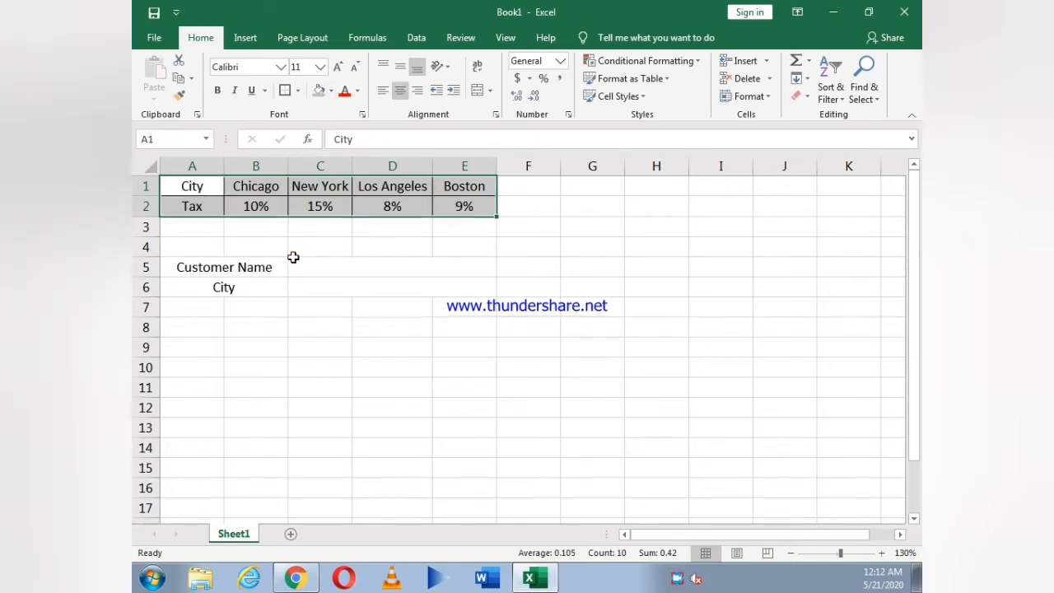
drag(293, 257, 360, 287)
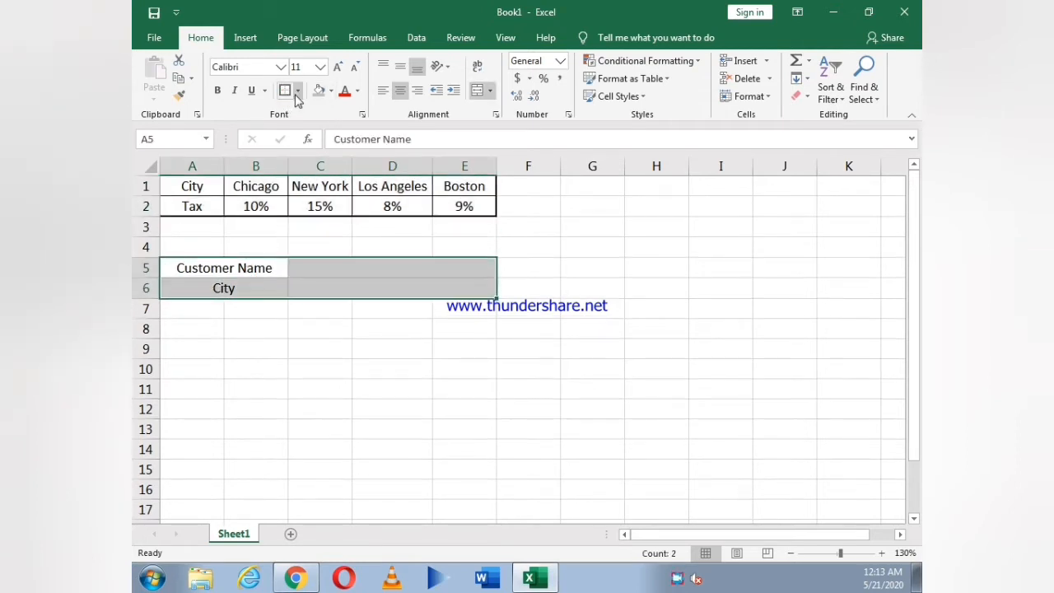
click(297, 93)
click(309, 219)
click(550, 323)
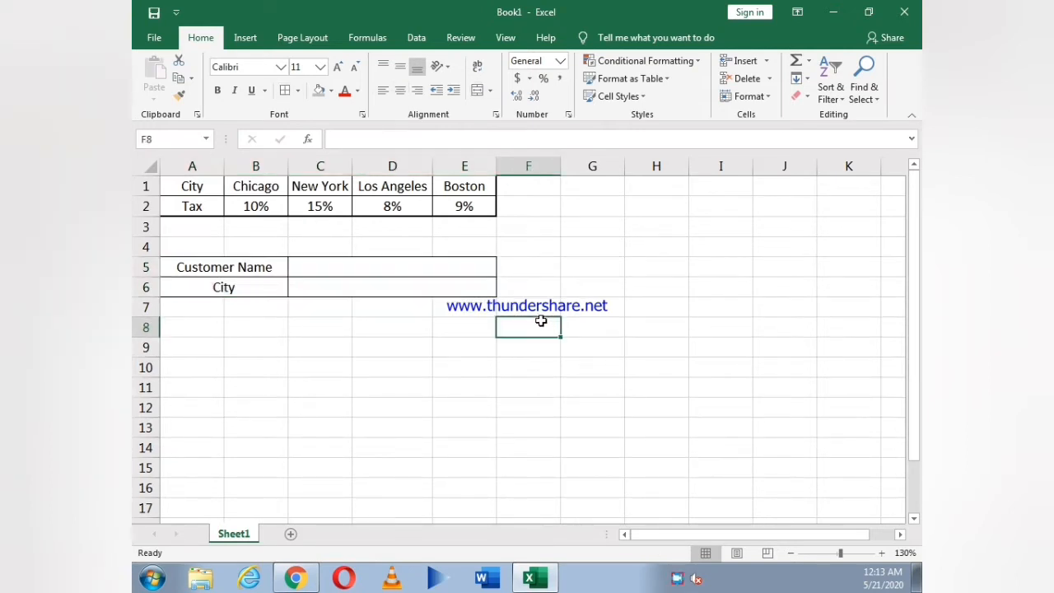
Add list data validation to the merged city cell C6, using the city names in =$B$1:$E$1 as the source.
click(324, 290)
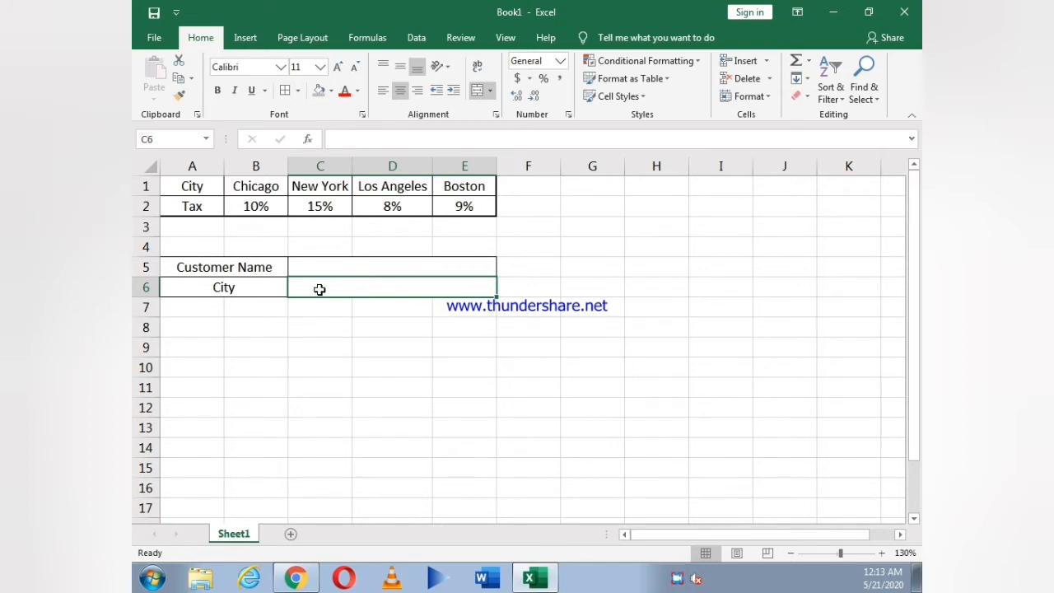
click(417, 38)
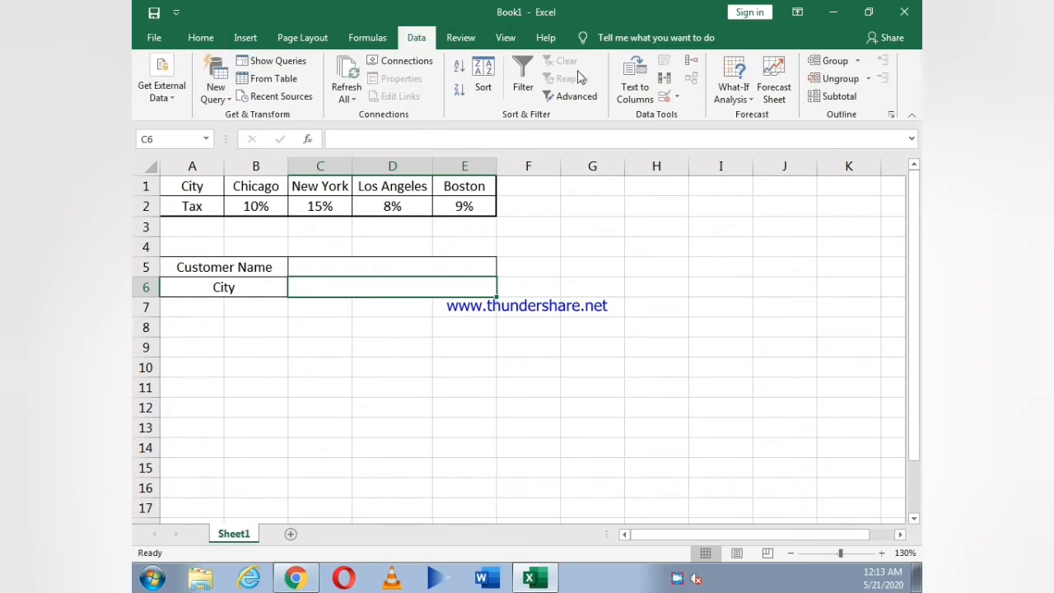
click(684, 114)
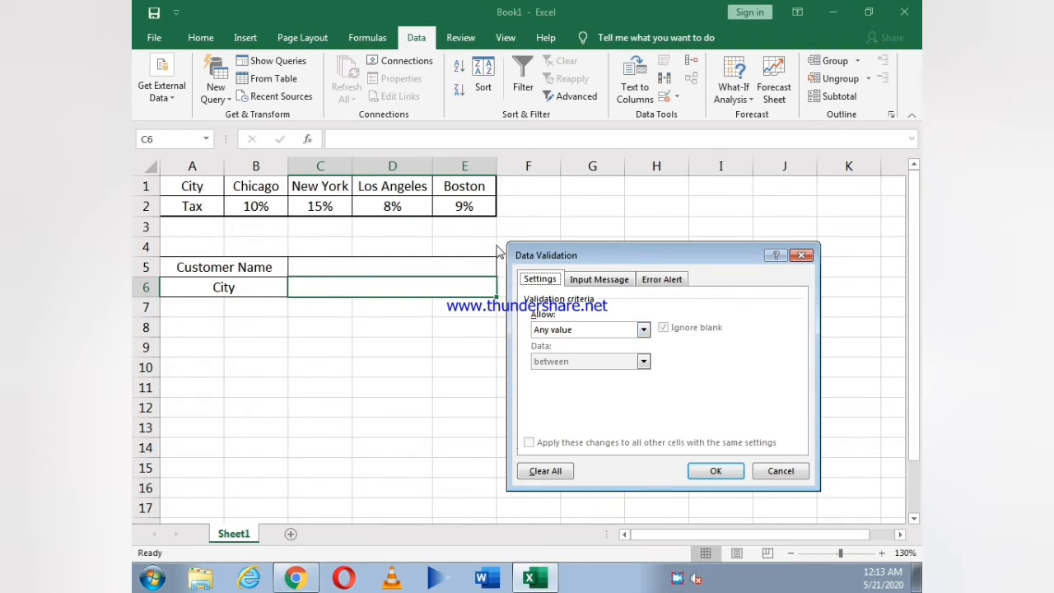
click(643, 330)
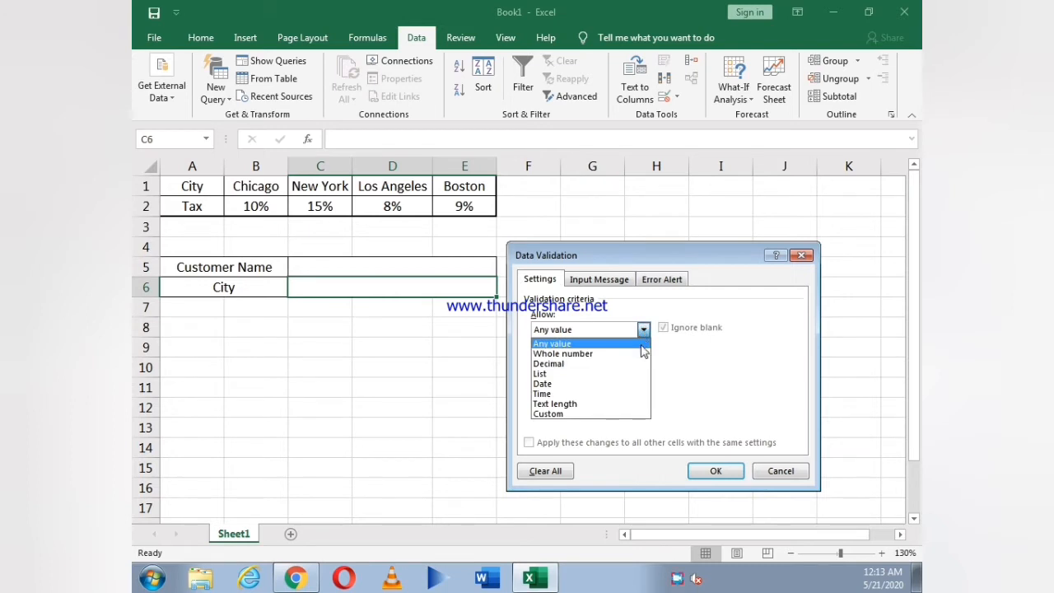
click(631, 373)
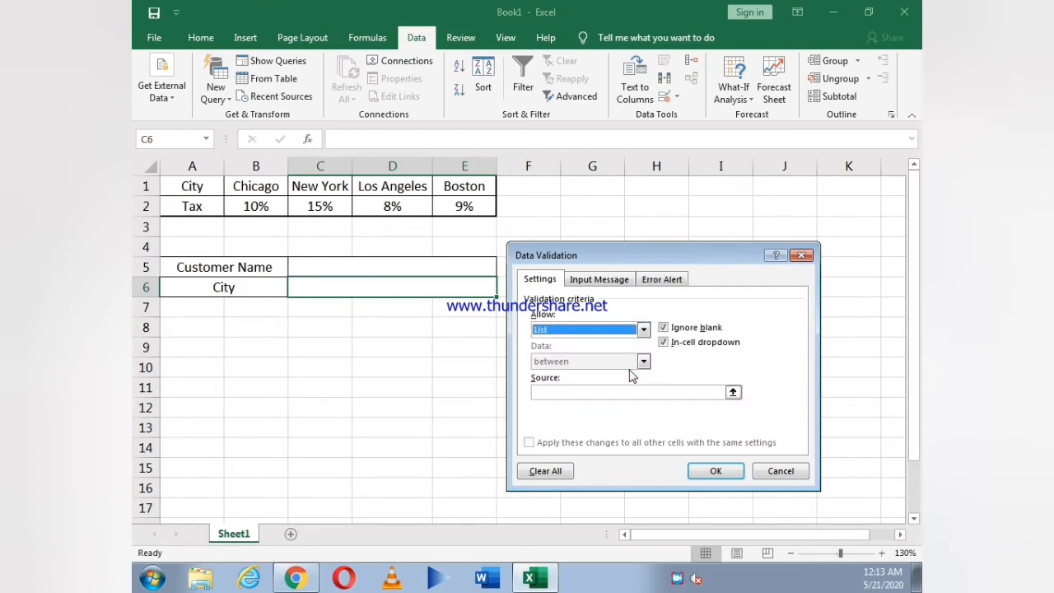
click(597, 392)
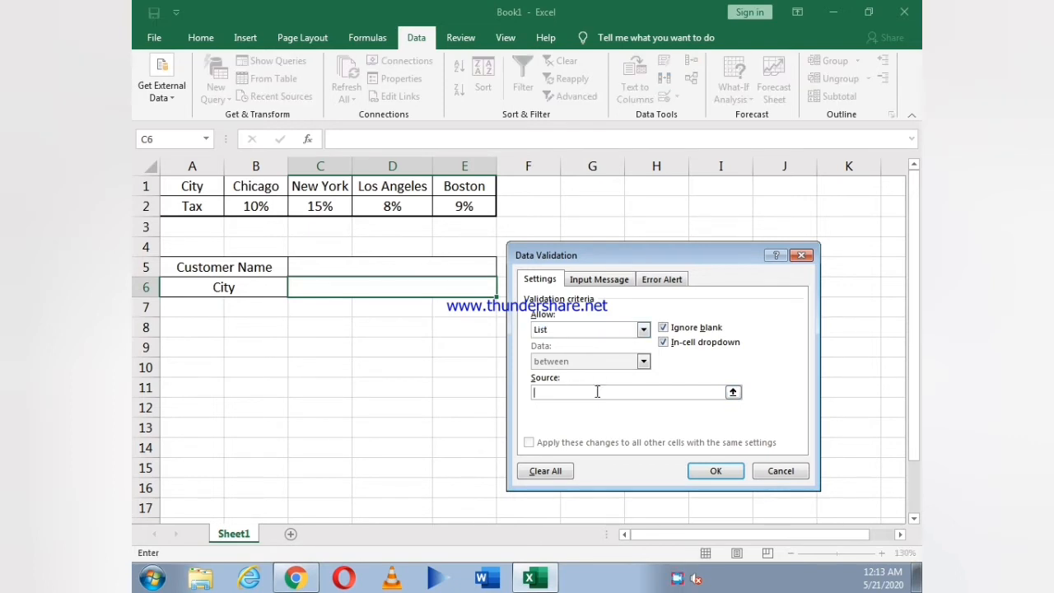
click(254, 186)
drag(254, 187, 449, 187)
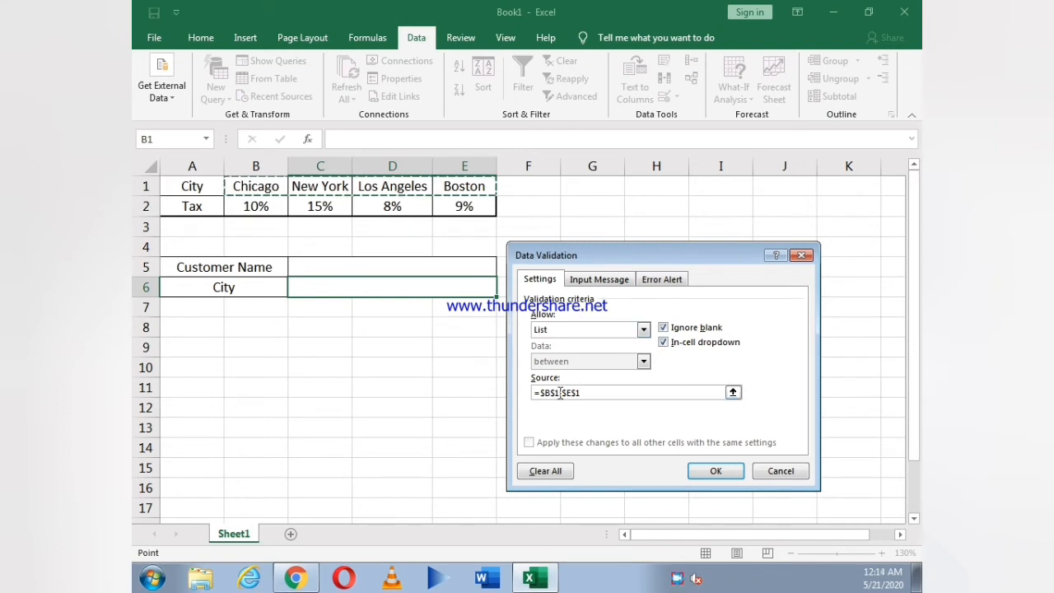
click(713, 473)
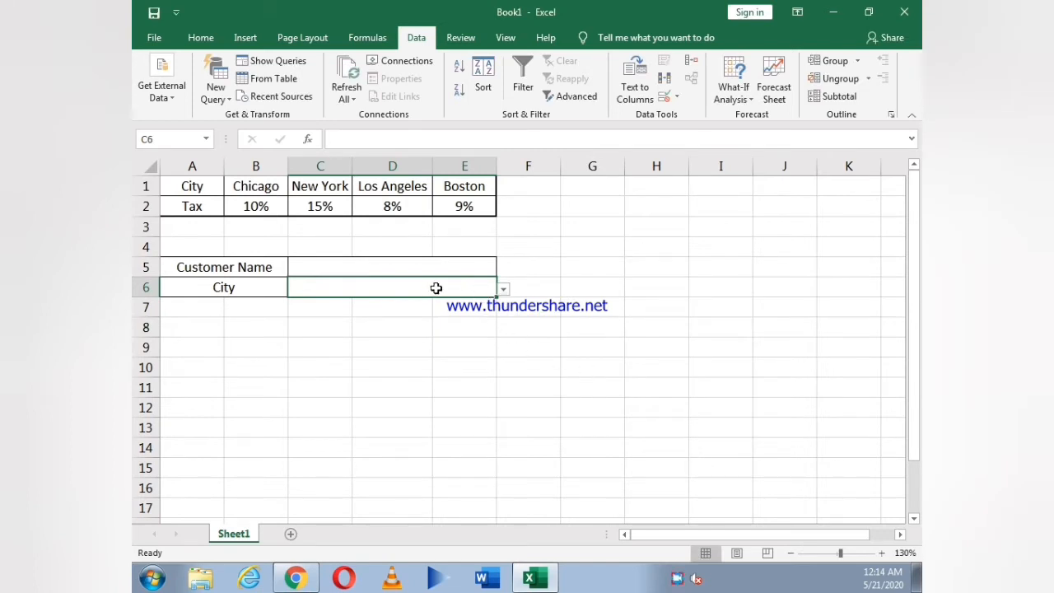
Check the choices in the city dropdown at C6 and enter Chicago as the city.
click(503, 291)
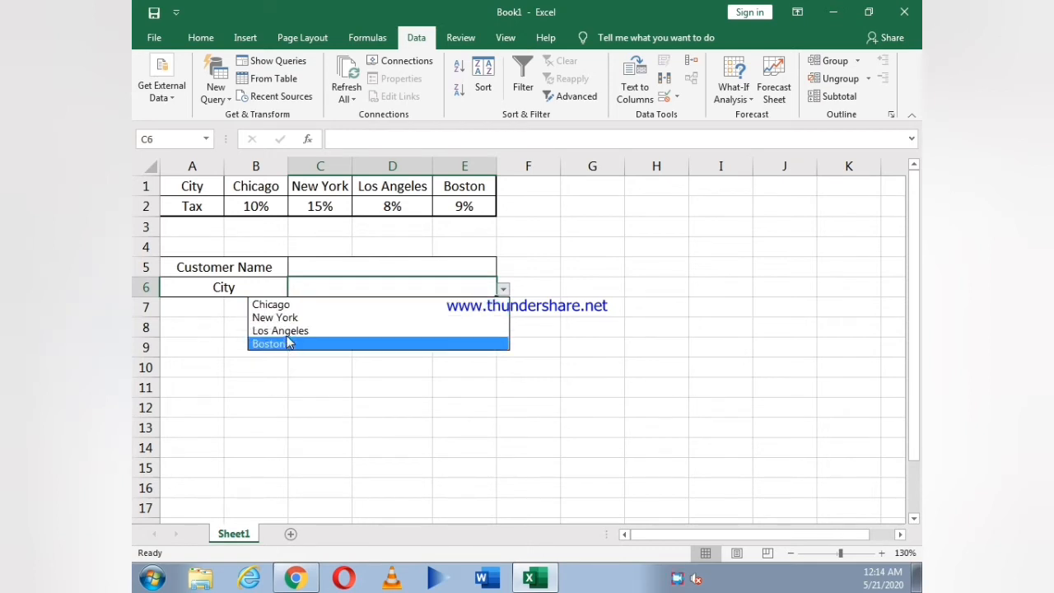
click(301, 290)
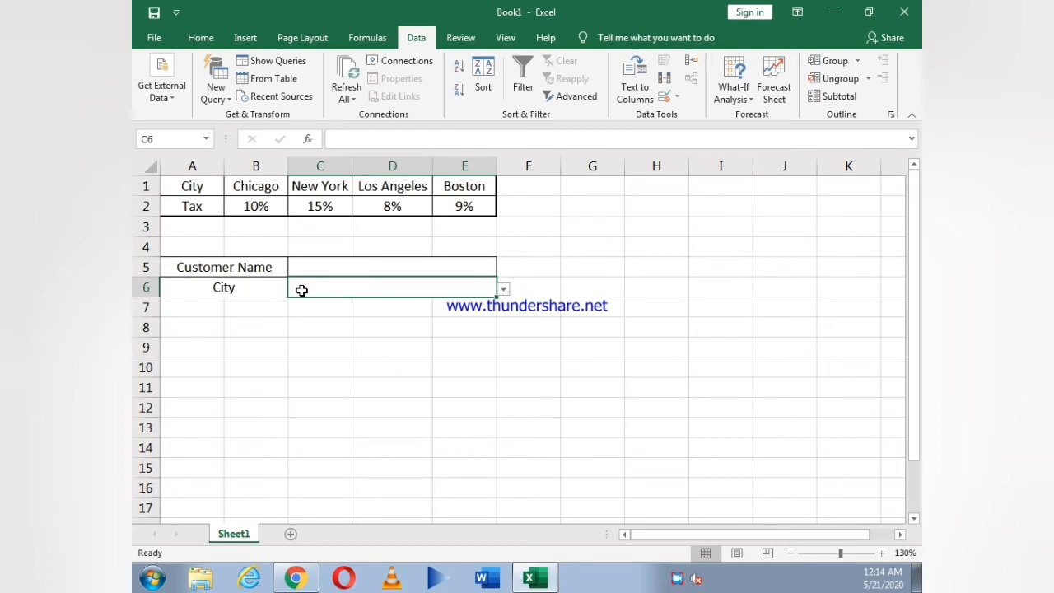
text(Chicago)
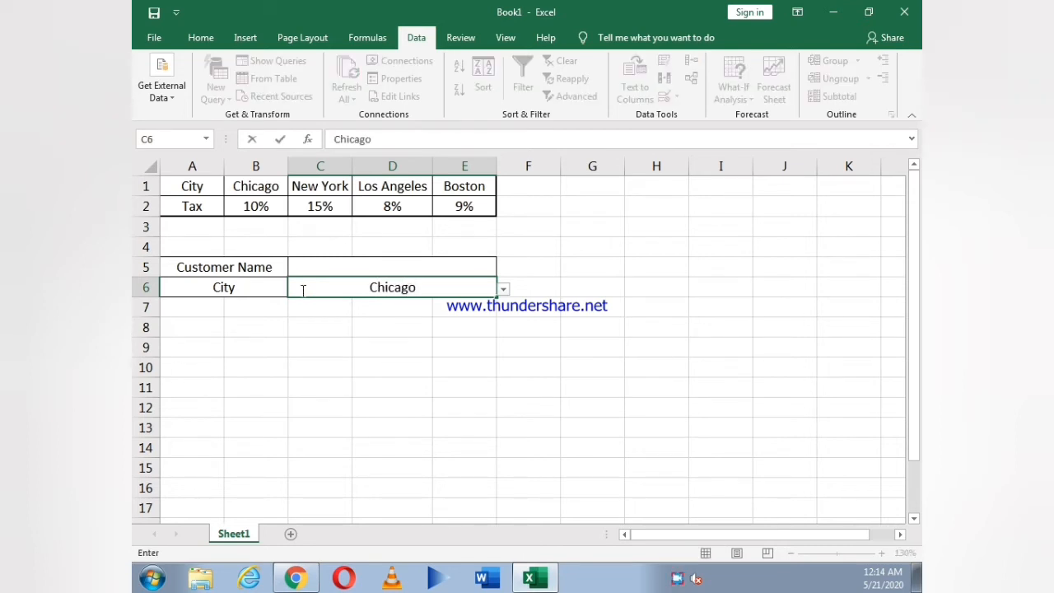
key(Return)
Try to enter London in the city cell C6 to test the list restriction.
click(302, 290)
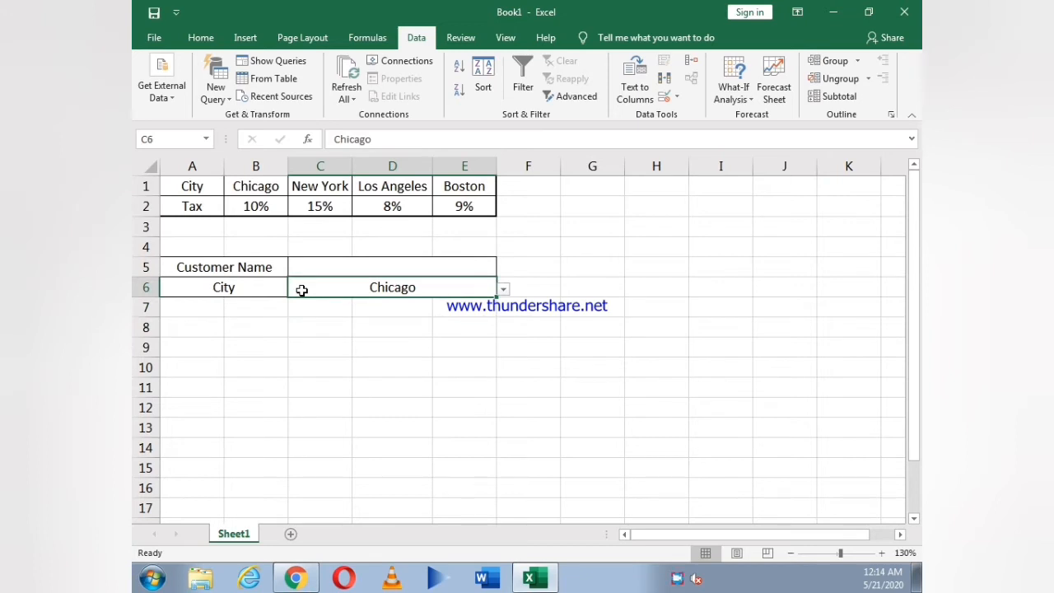
text(London)
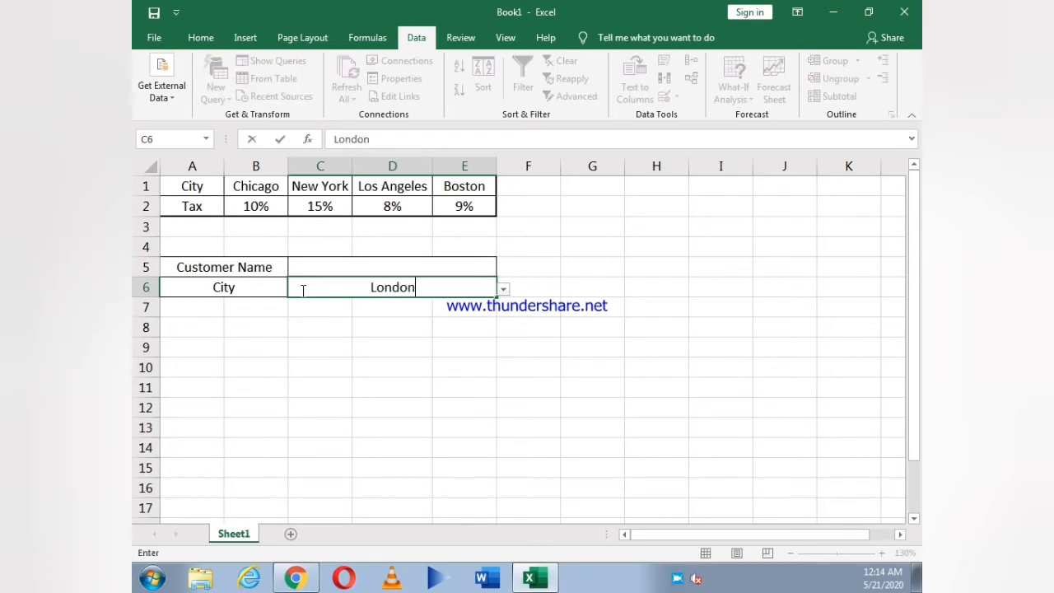
key(Return)
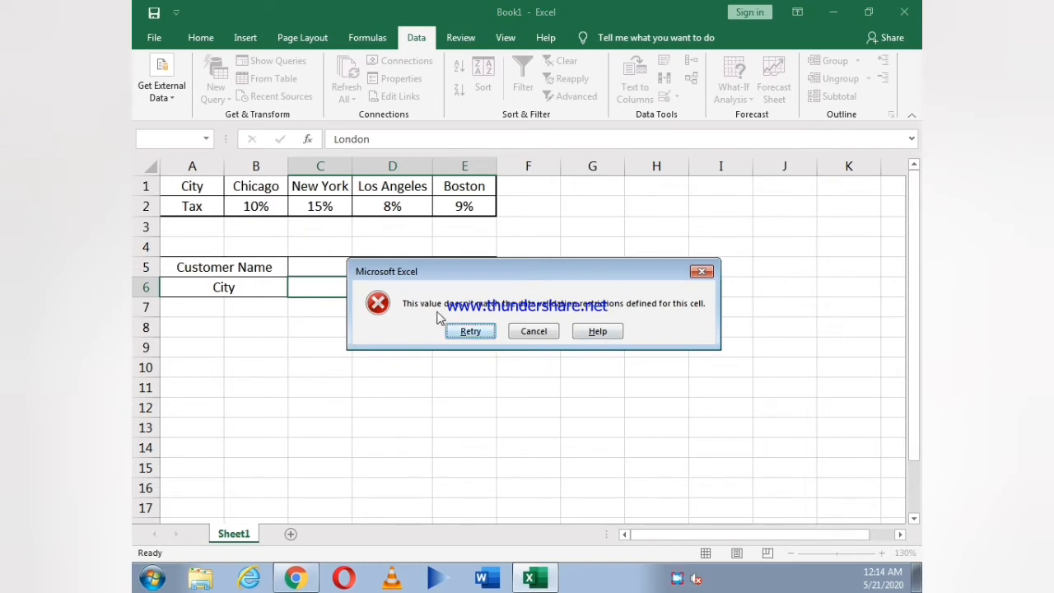
click(533, 332)
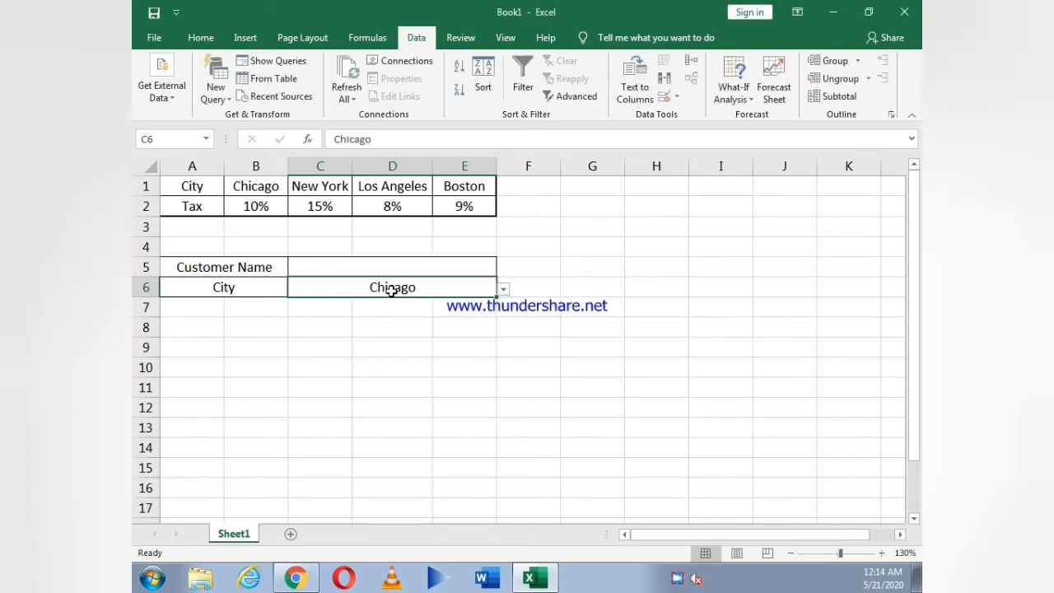
Enter Boston as the city in cell C6.
text(Boston)
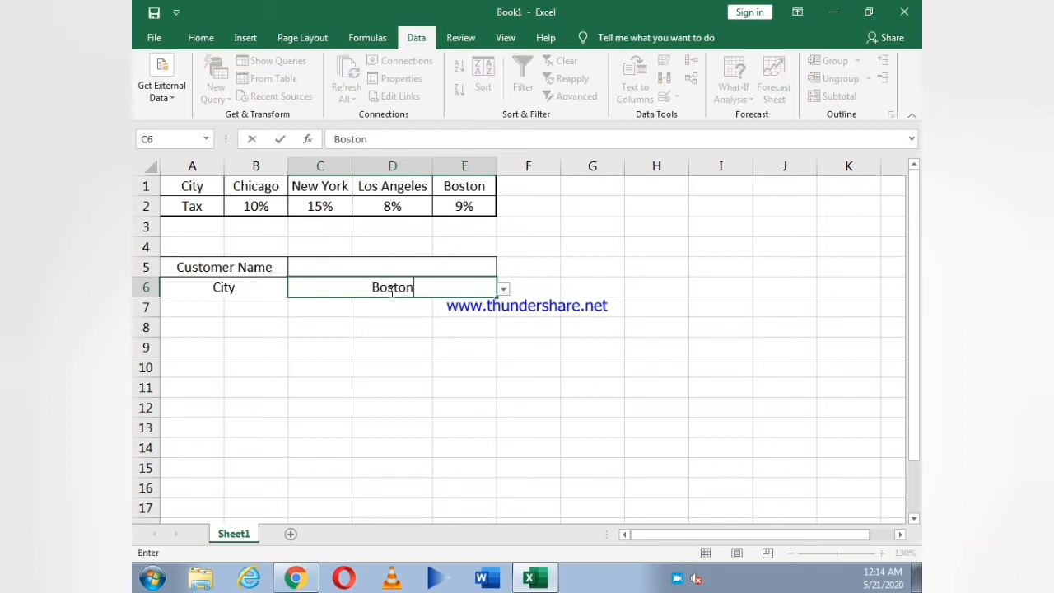
key(Return)
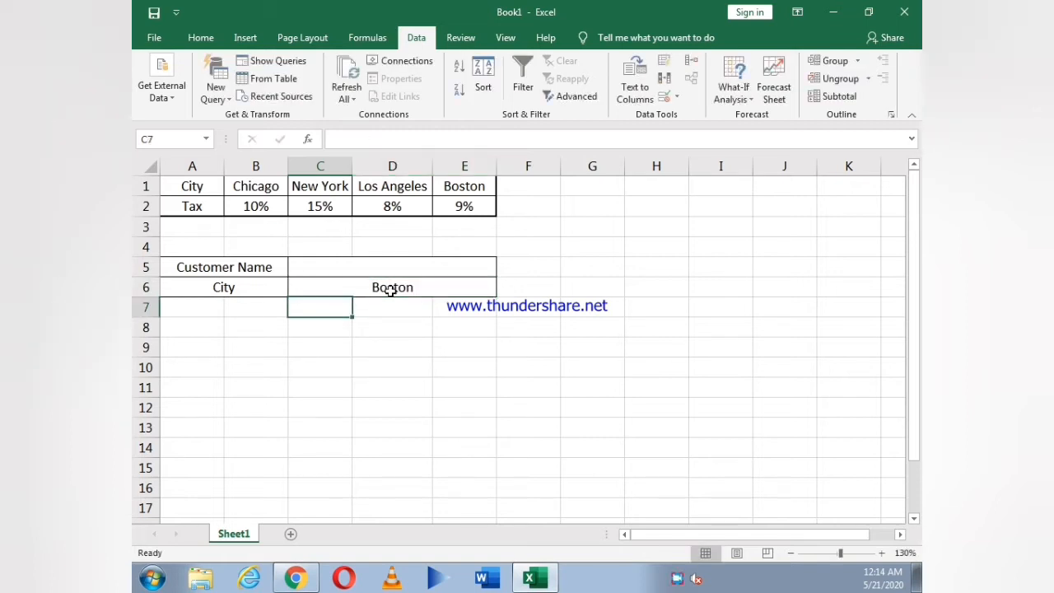
click(208, 352)
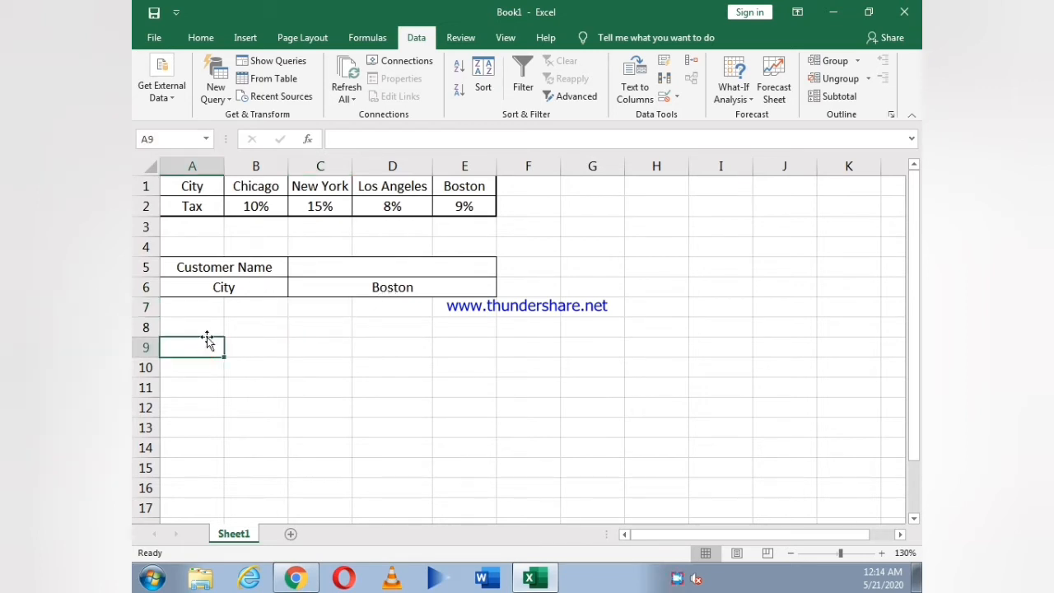
Enter the column headers Product, Qty, Unit Price and Total in cells A8 to D8.
click(174, 322)
text(Product)
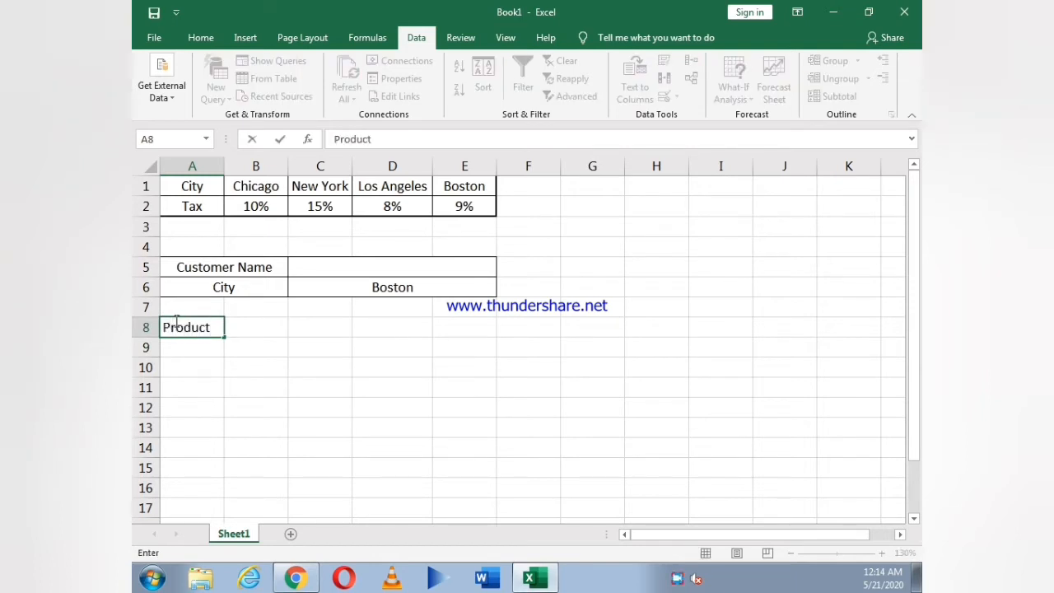
key(Tab)
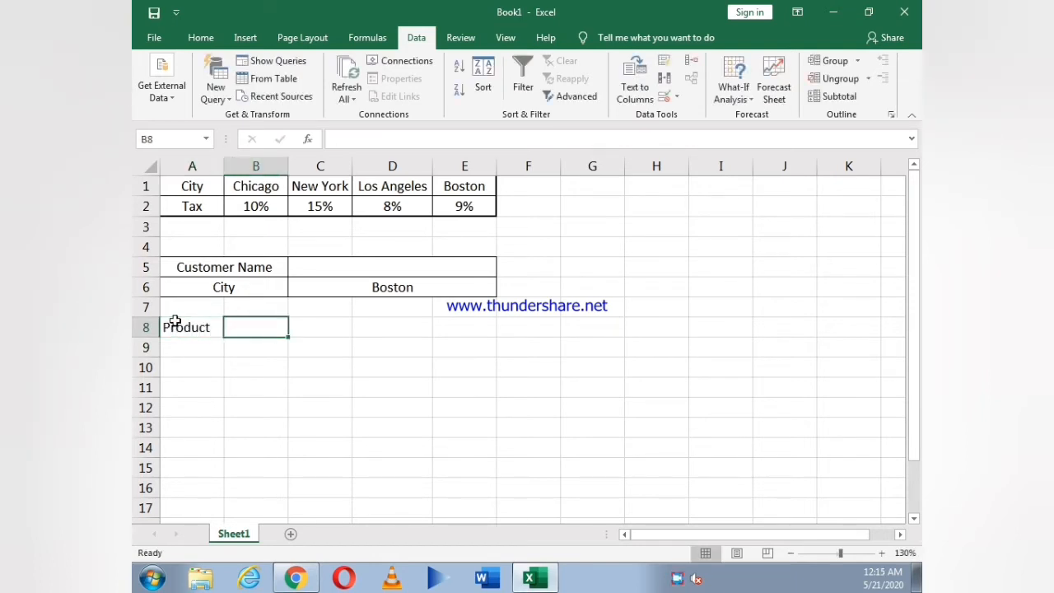
text(Qty)
key(Tab)
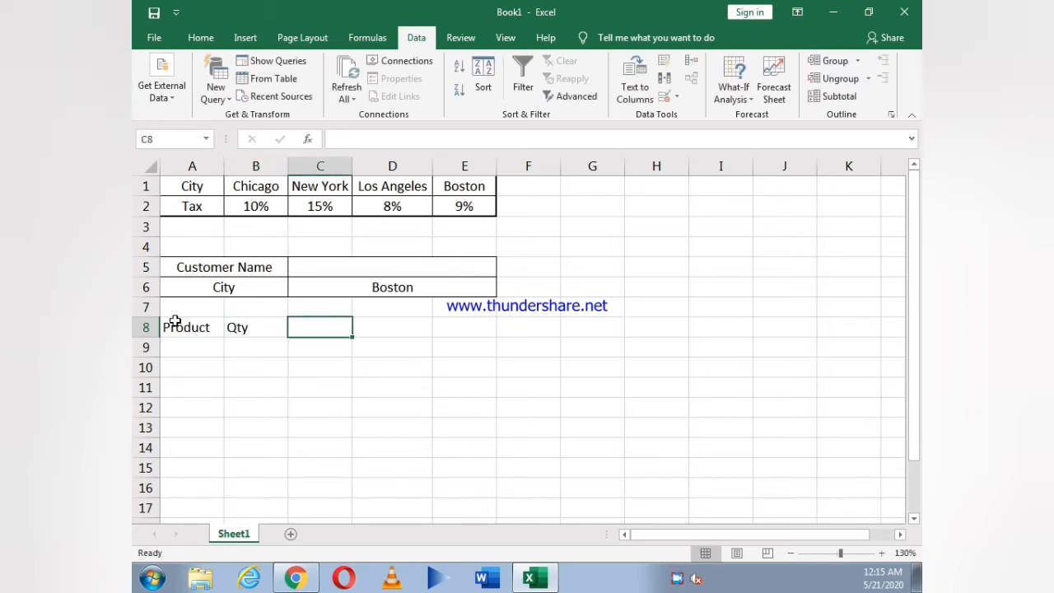
text(Unit Price)
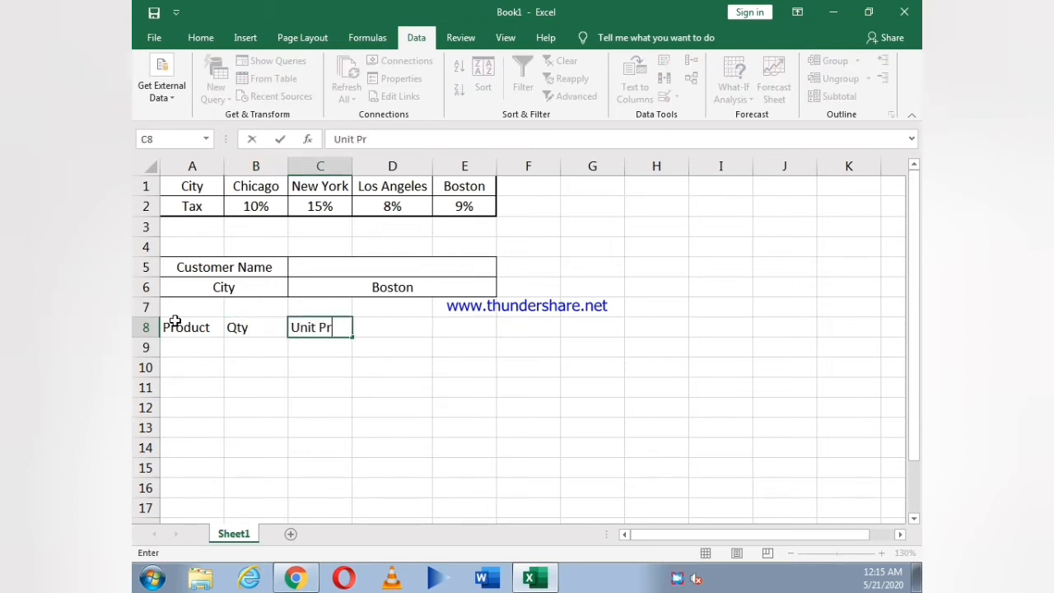
key(Tab)
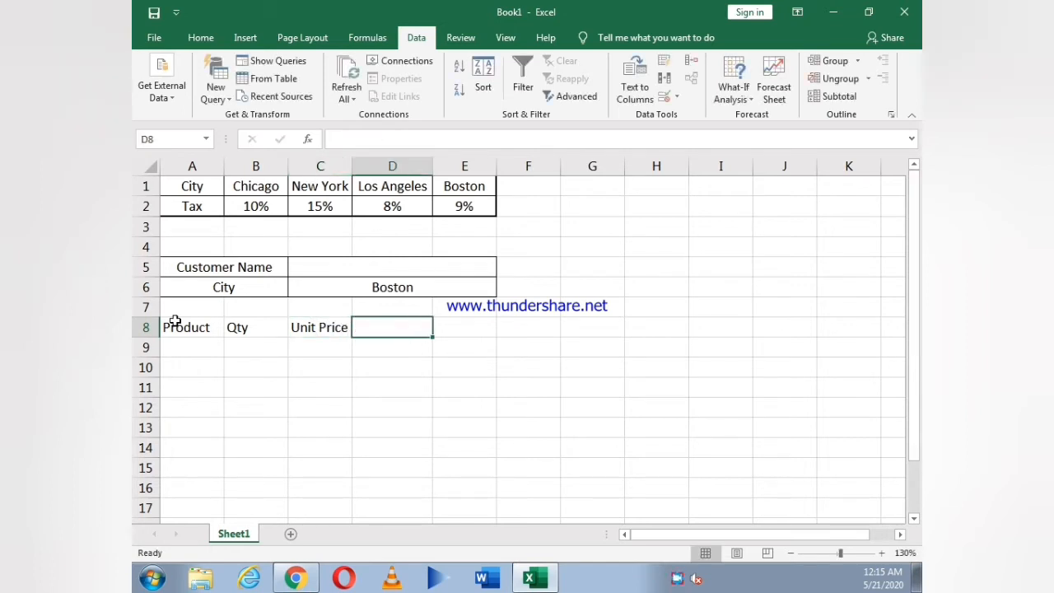
text(Total)
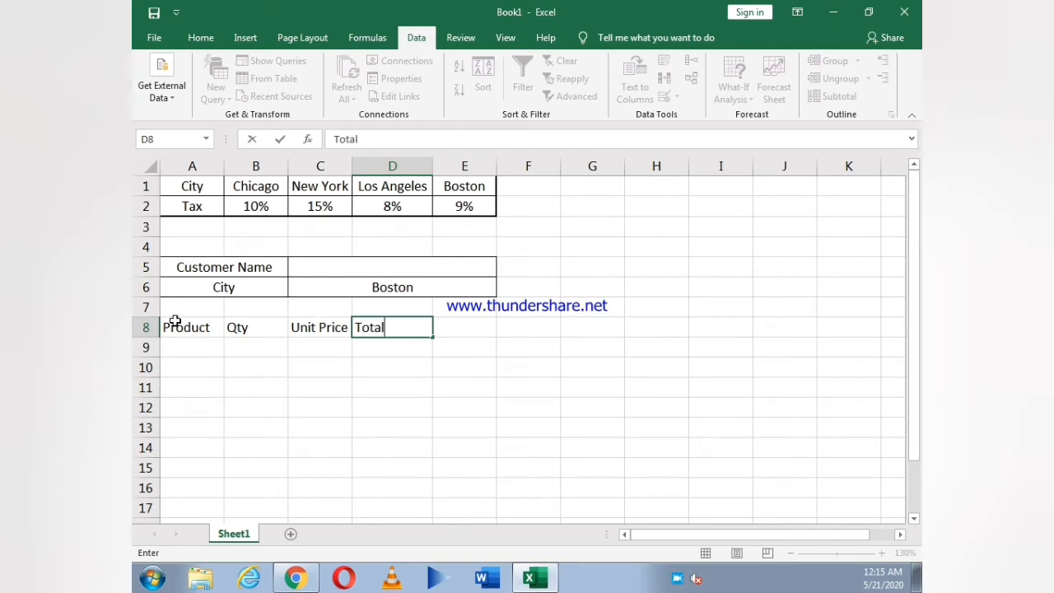
key(Return)
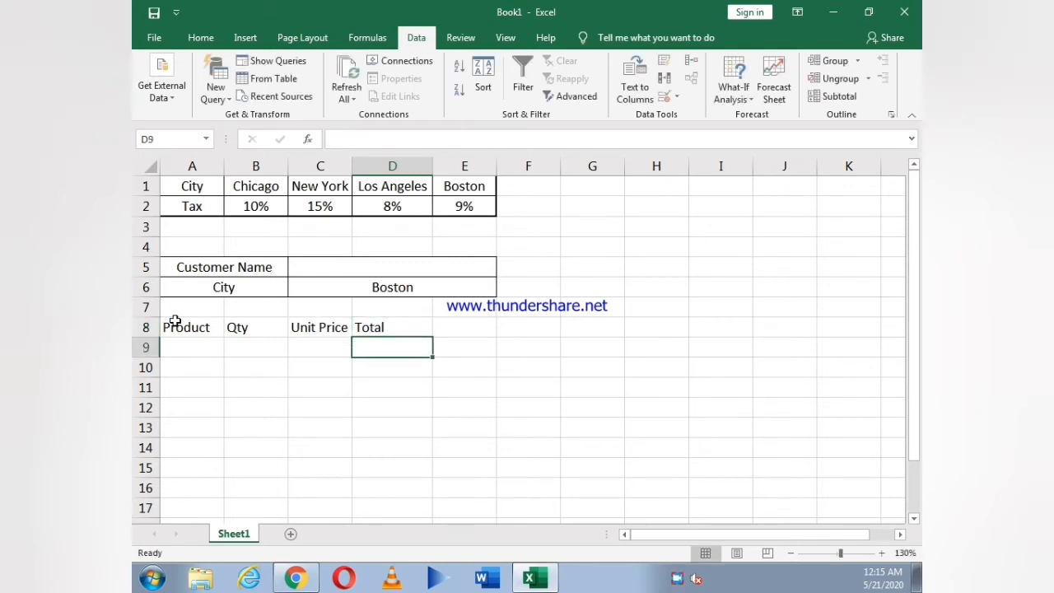
Merge and center the Total header across cells D8:E8.
key(Up)
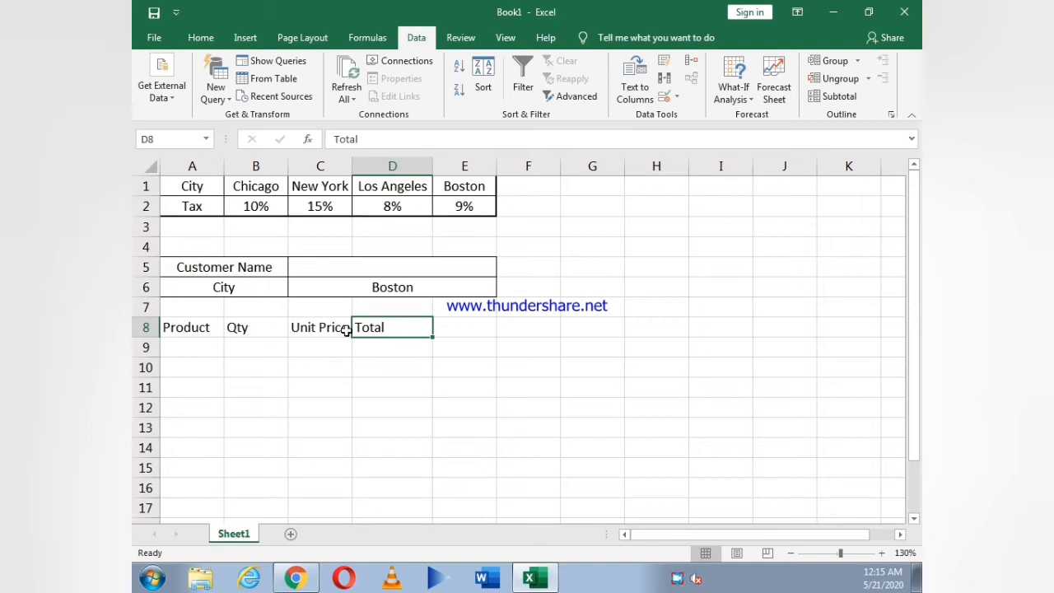
drag(400, 327, 469, 327)
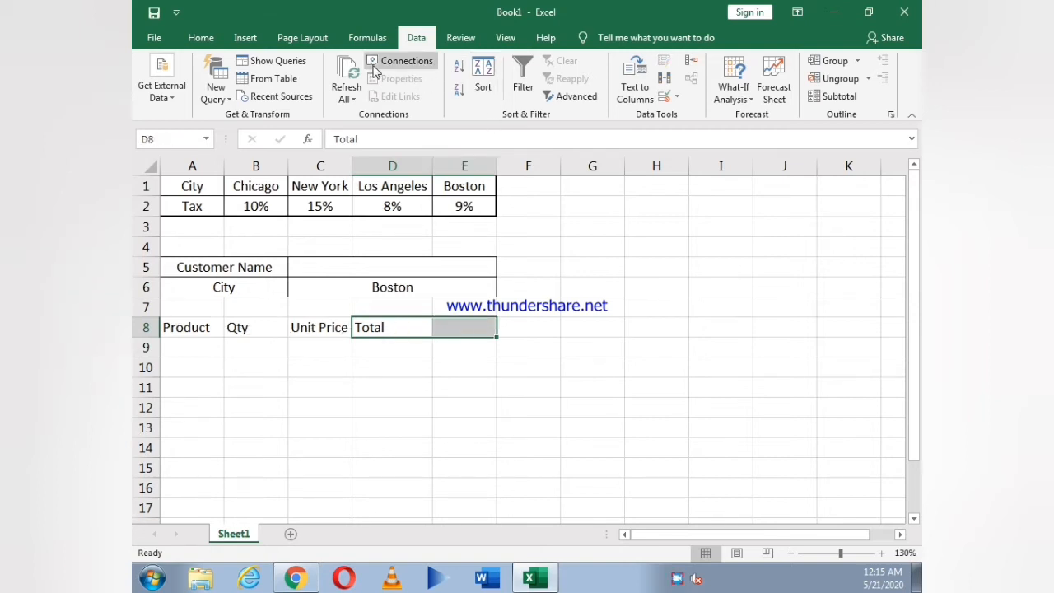
click(200, 38)
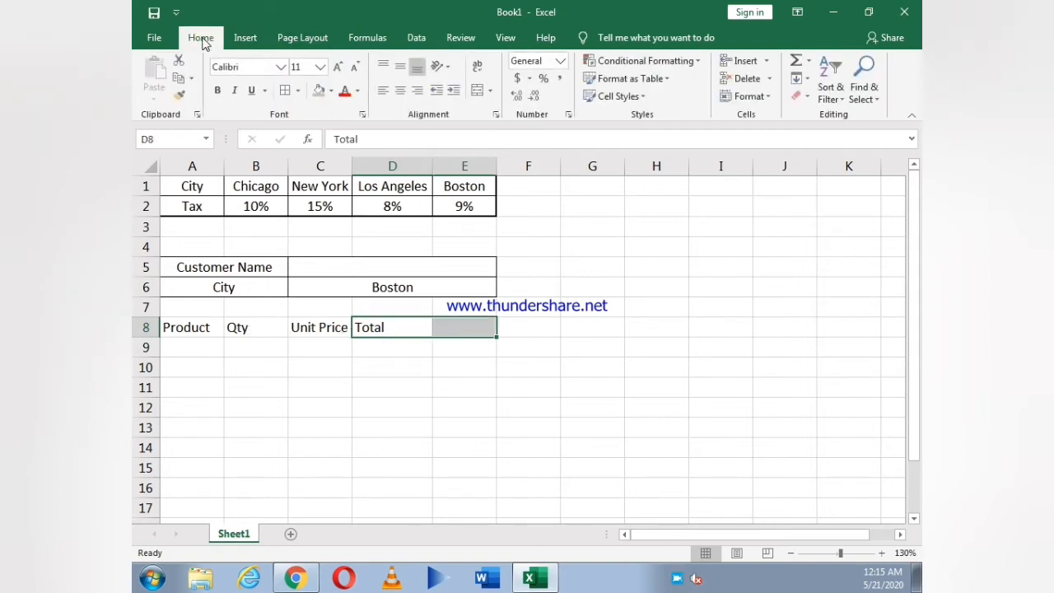
click(479, 91)
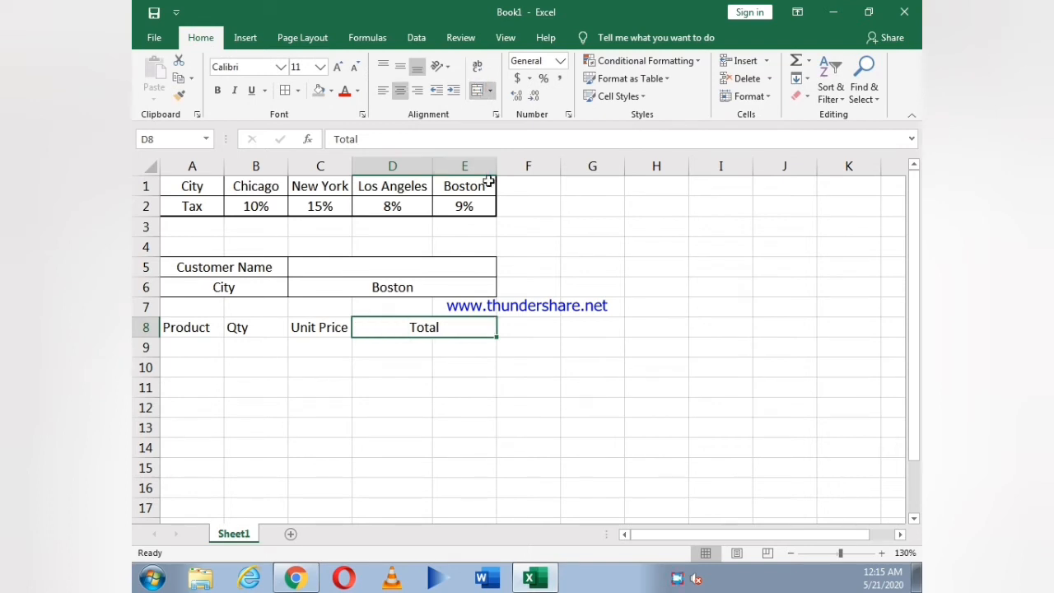
click(404, 352)
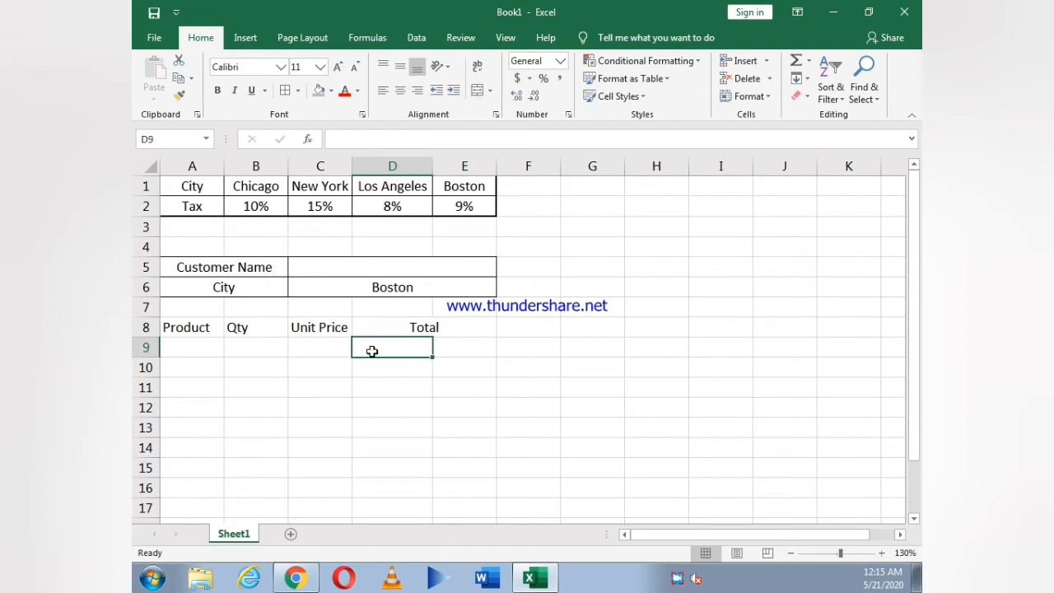
Enter the product names Apple, Samsung and Microsoft in cells A9 to A11.
click(298, 349)
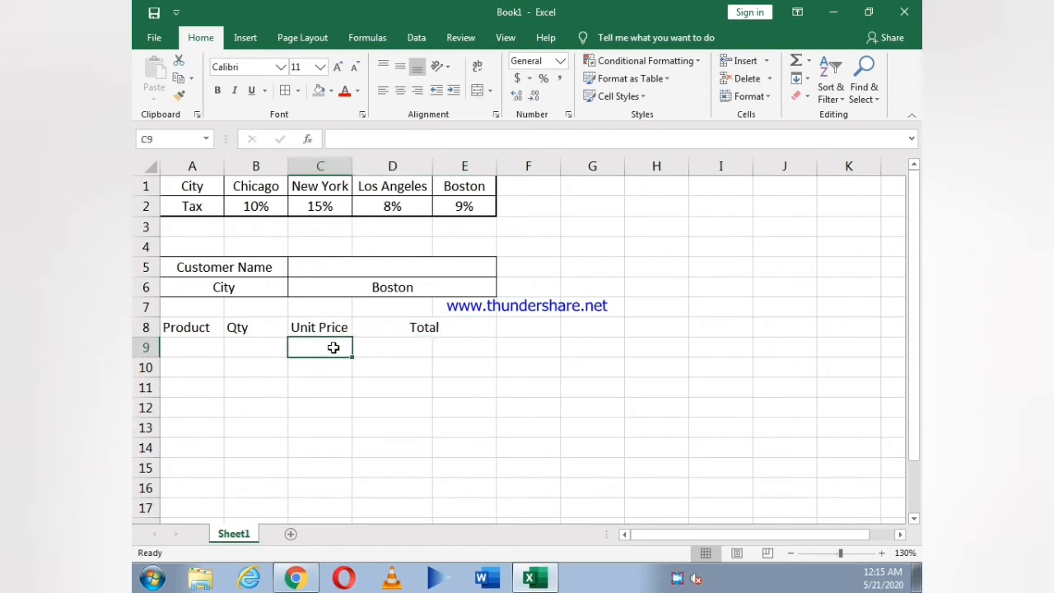
click(202, 356)
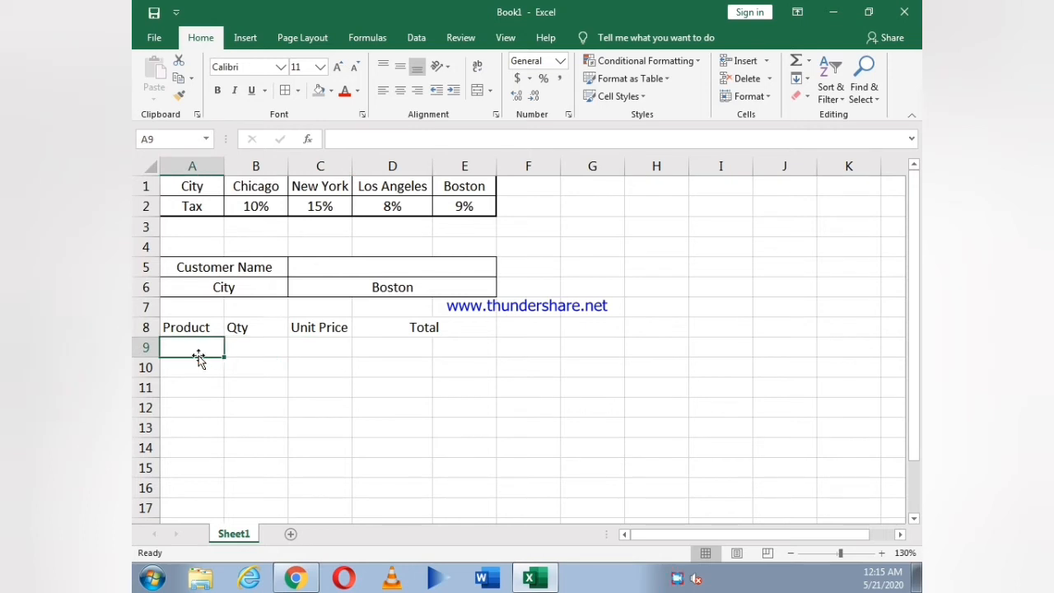
text(Apple)
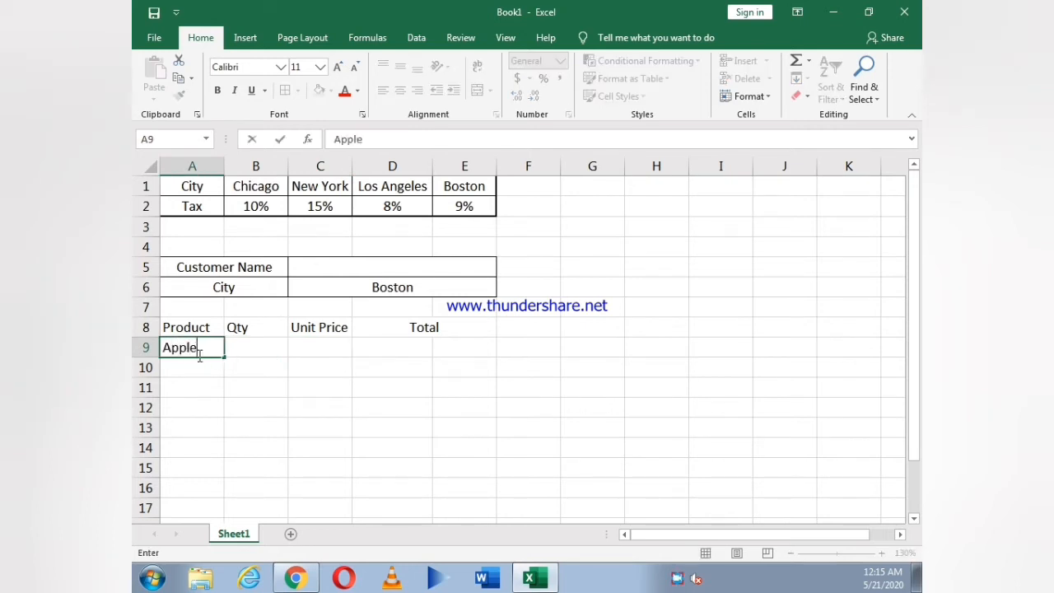
key(Return)
text(S)
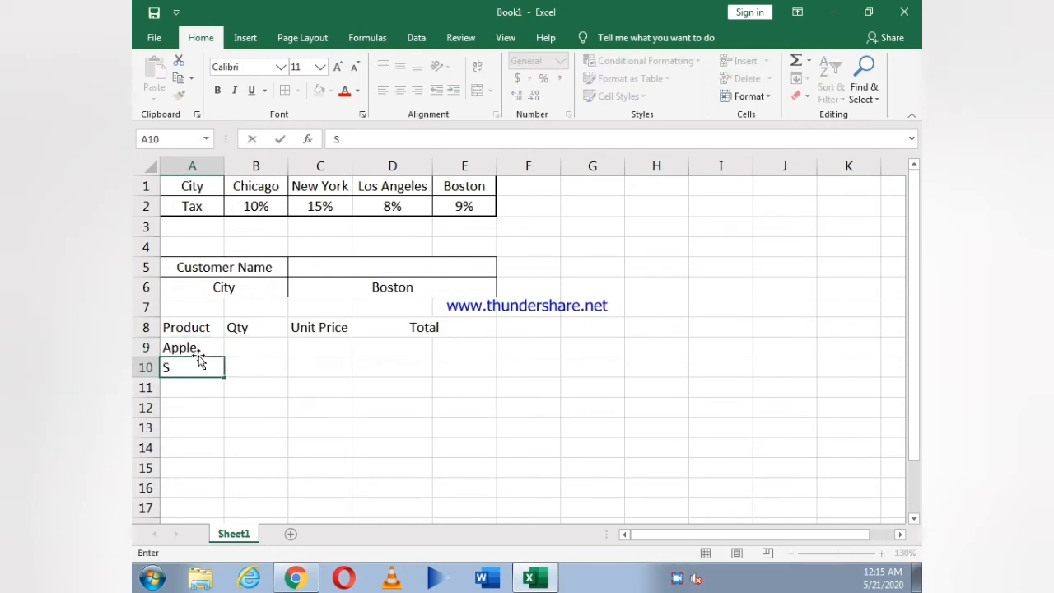
text(amsung)
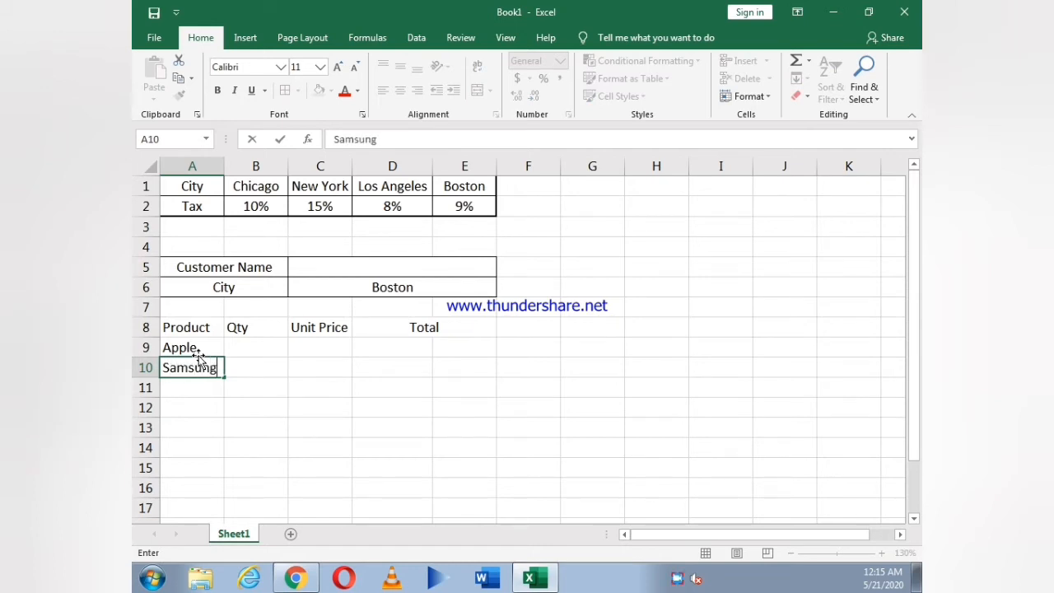
key(Return)
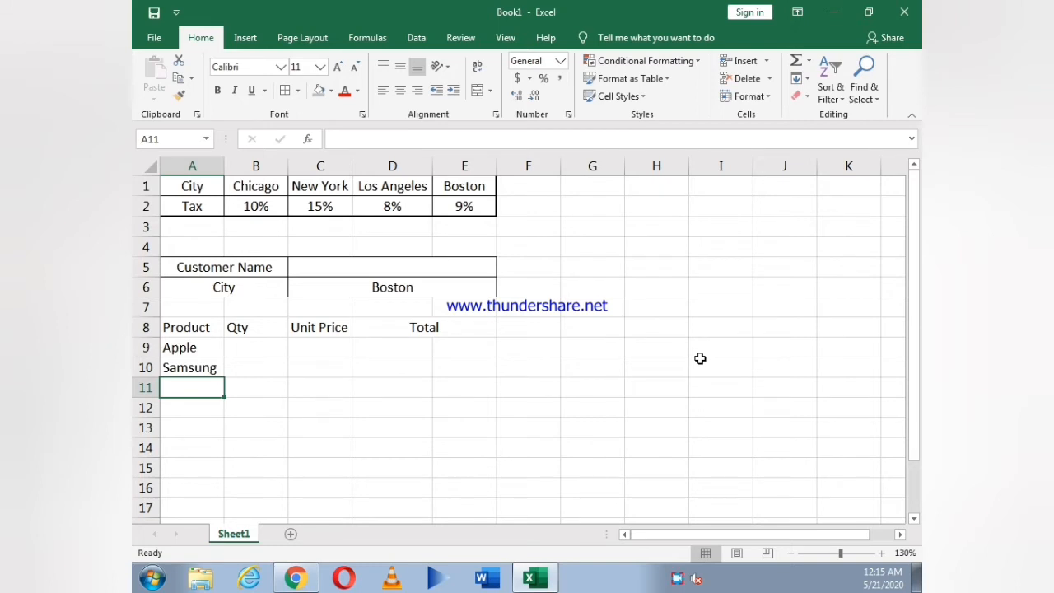
text(Microso)
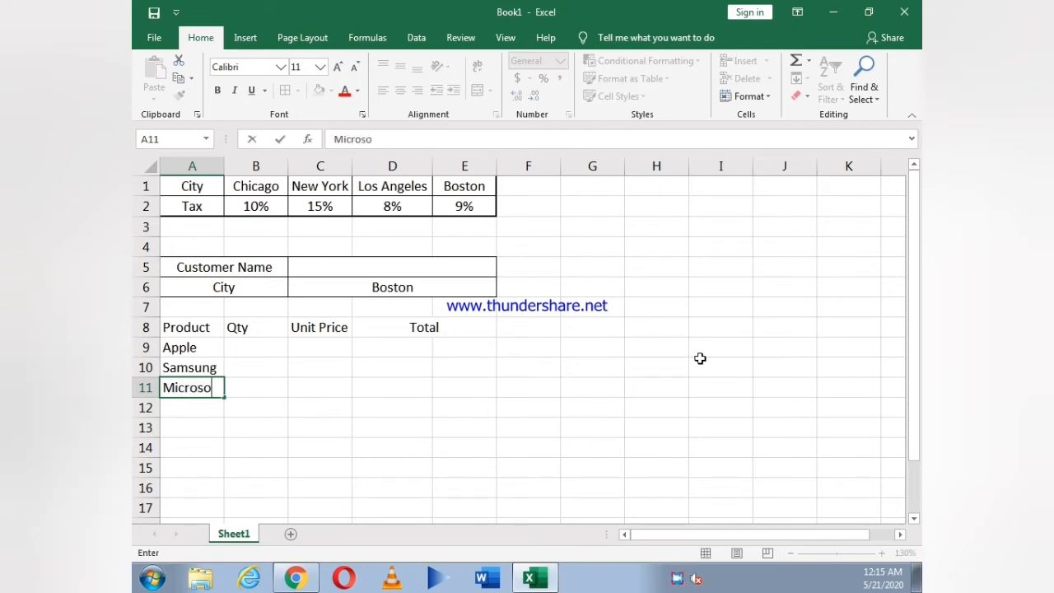
text(ft)
Enter the quantities 2, 1 and 2 for Apple, Samsung and Microsoft in cells B9 to B11.
key(Right)
key(Up)
key(Up)
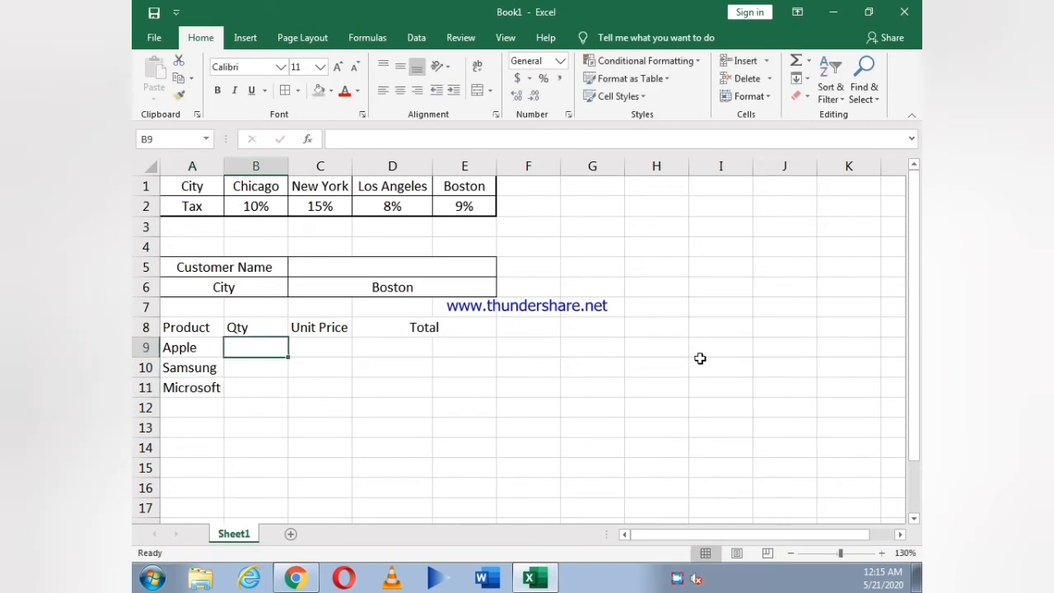
text(2)
key(Return)
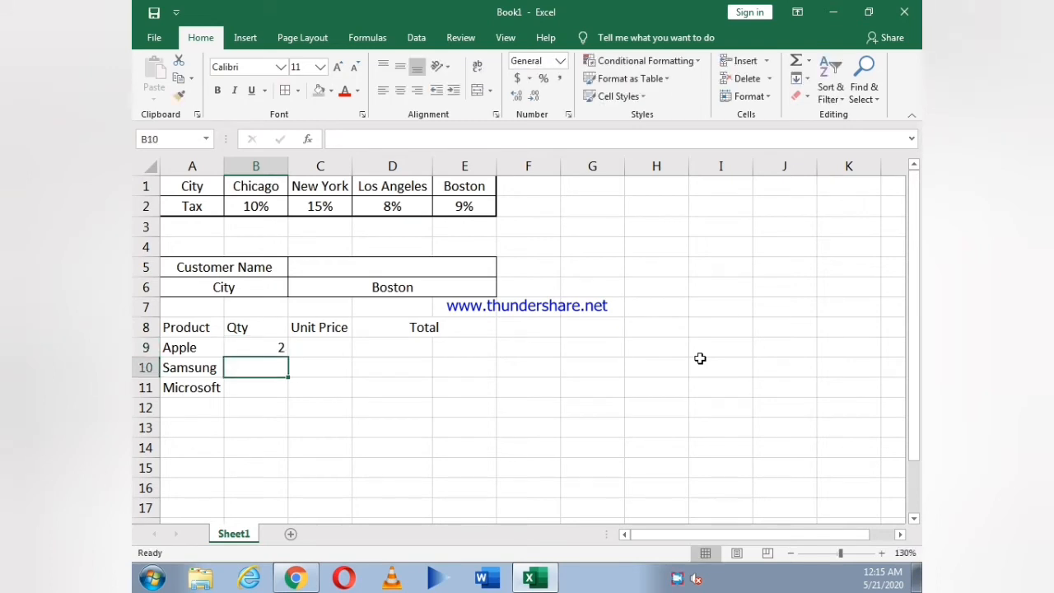
text(1)
key(Return)
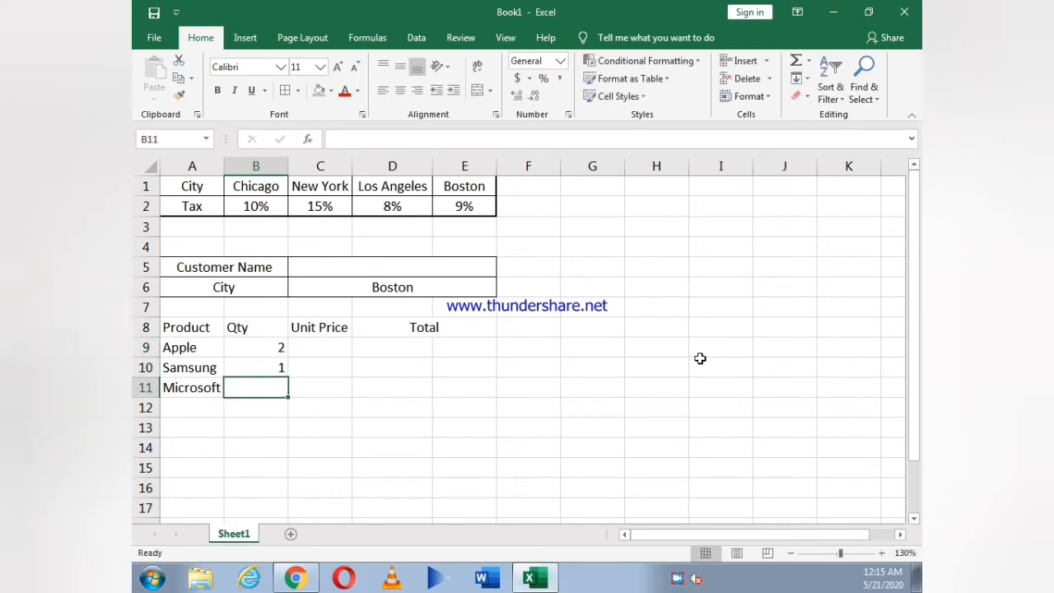
text(2)
key(Return)
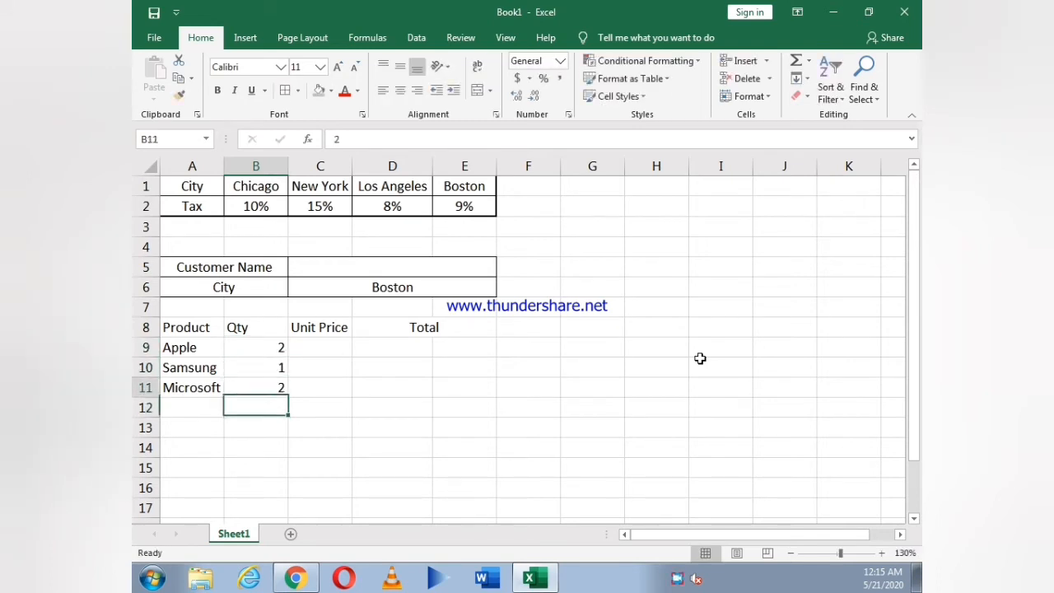
Enter the unit prices 10000, 25000 and 3000 in cells C9 to C11.
key(Up)
key(Up)
key(Up)
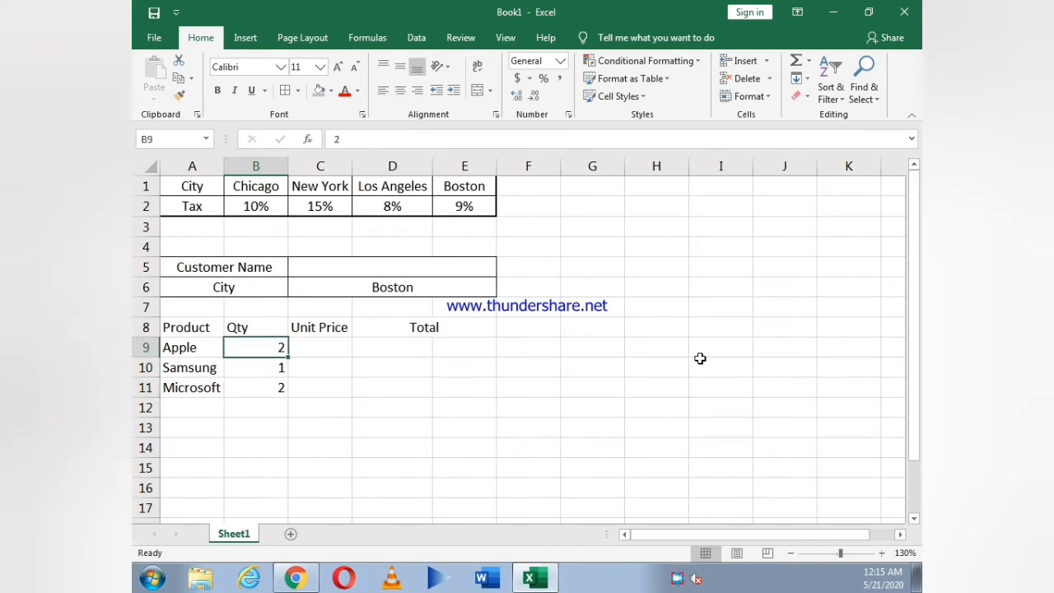
key(Right)
text(10000)
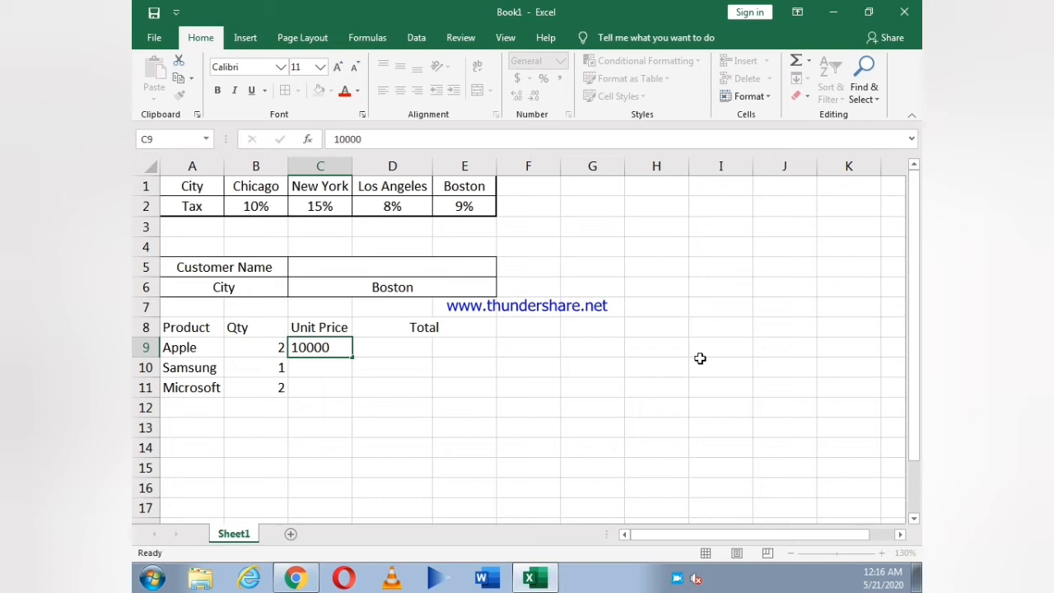
key(Return)
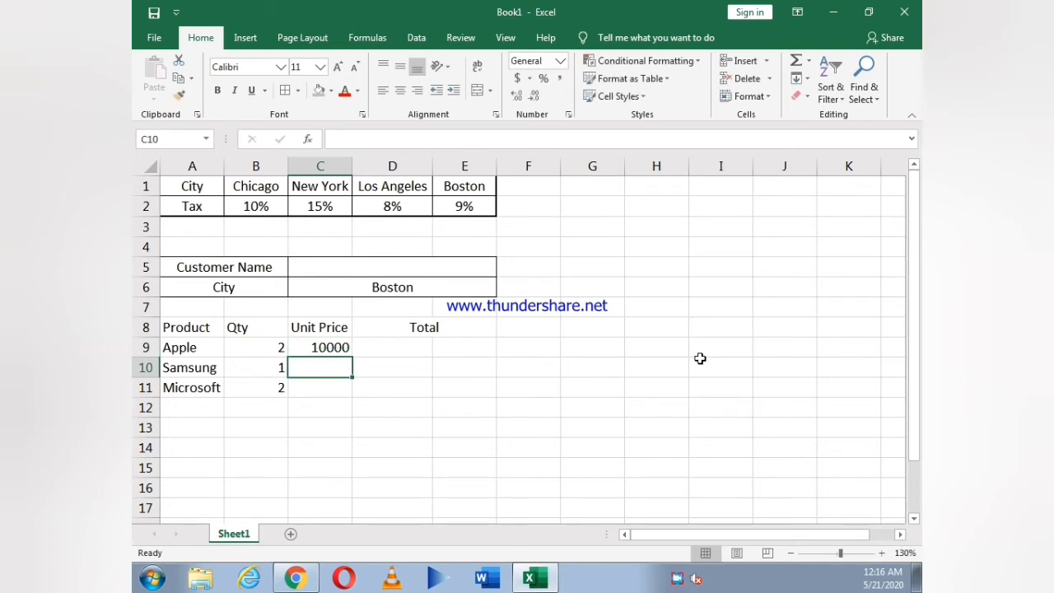
text(25000)
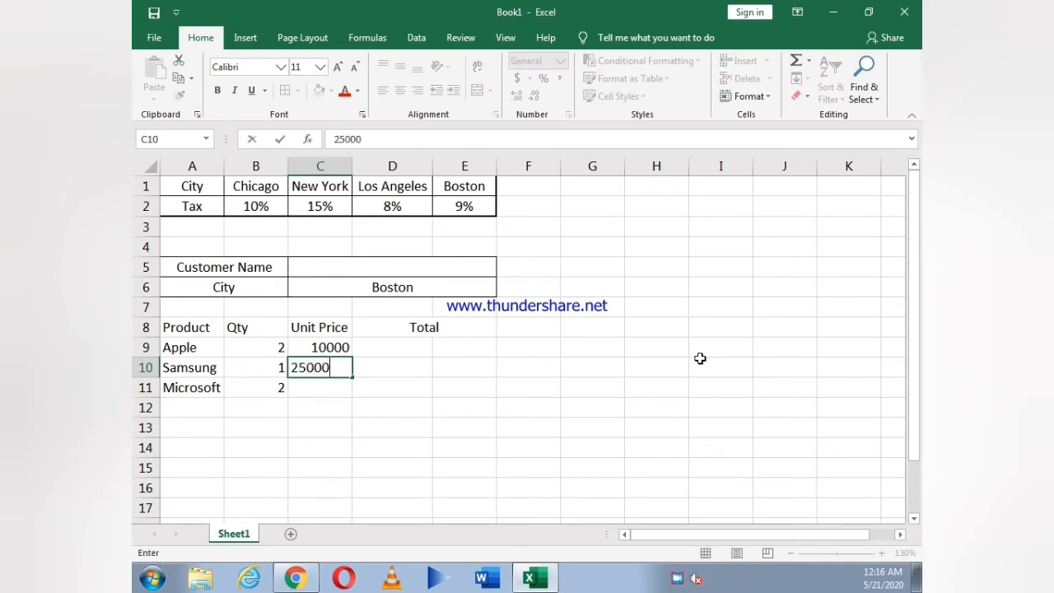
key(Return)
text(3000)
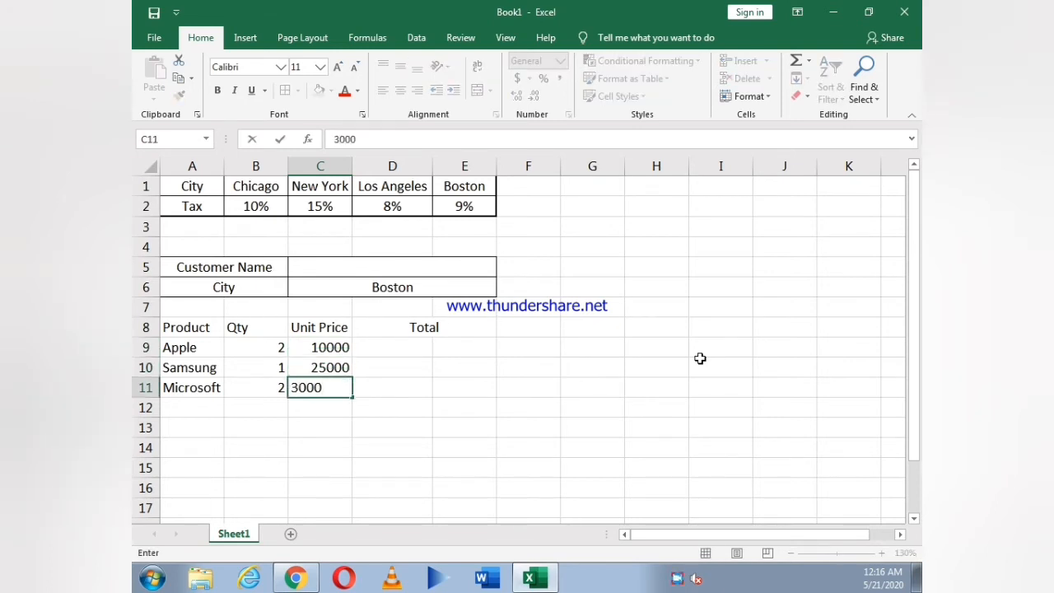
key(Return)
Merge and center D9:E9 under the Total header and extend the merged layout down to row 11.
key(Up)
key(Up)
key(Up)
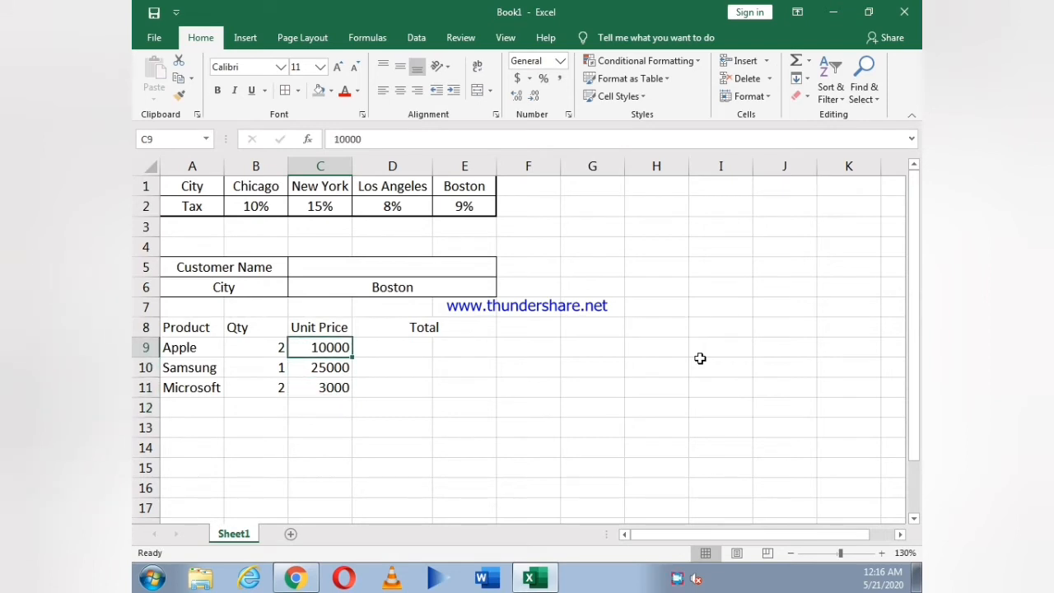
key(Right)
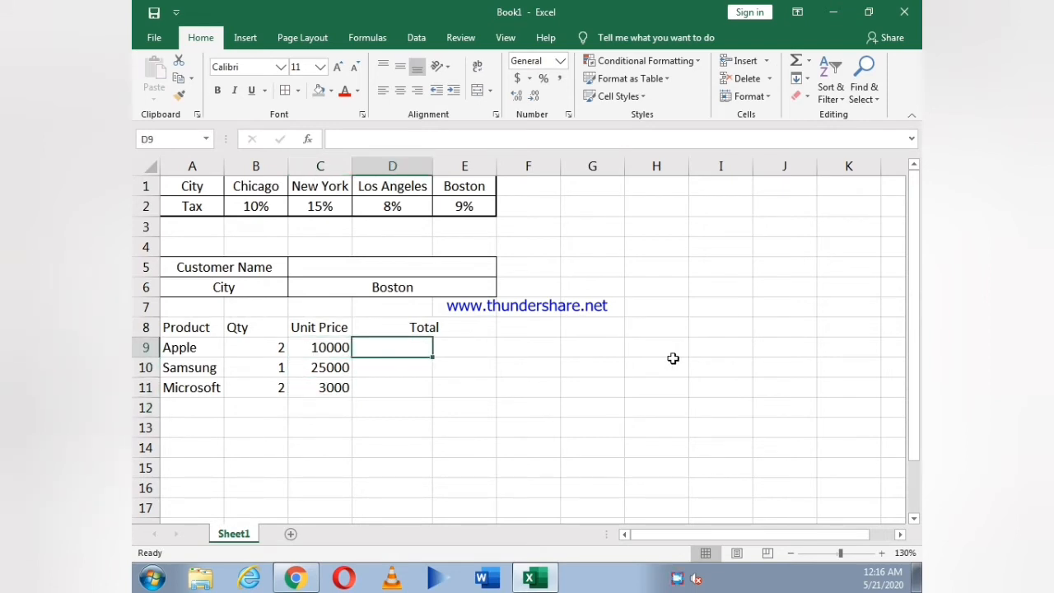
click(444, 347)
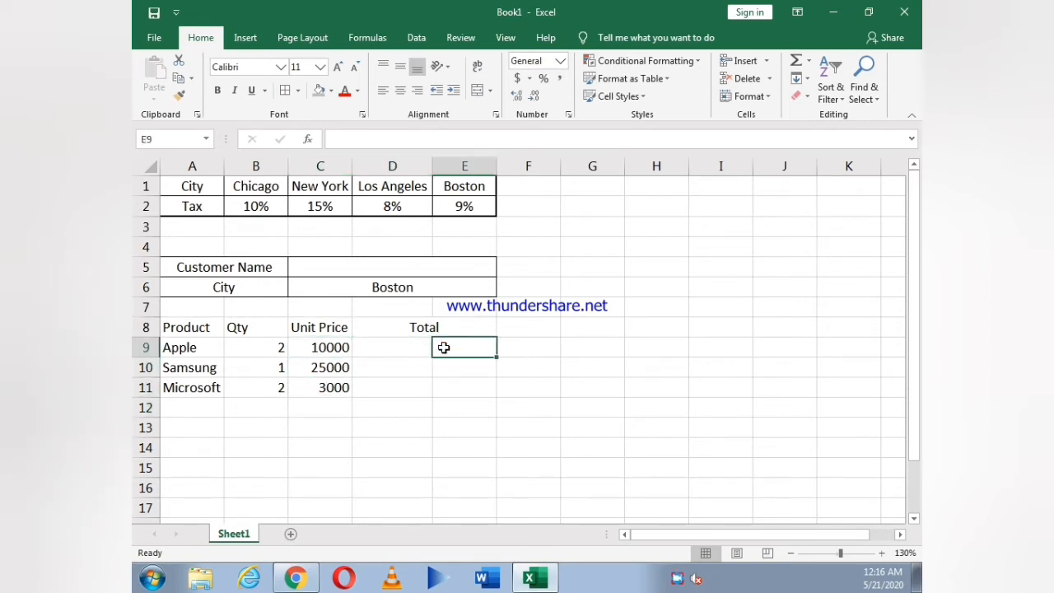
click(422, 347)
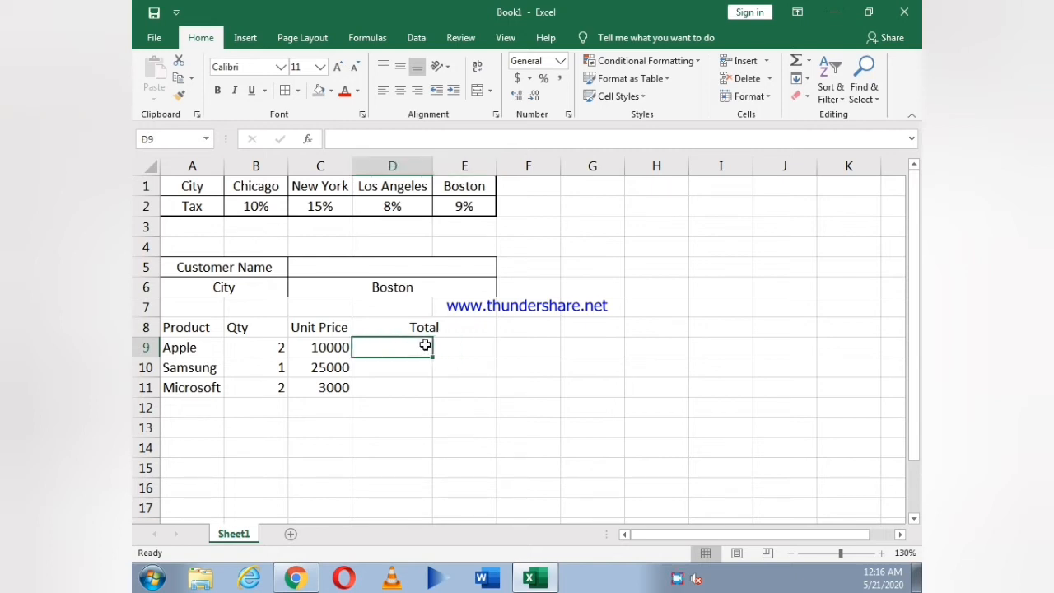
click(427, 353)
drag(427, 353, 456, 346)
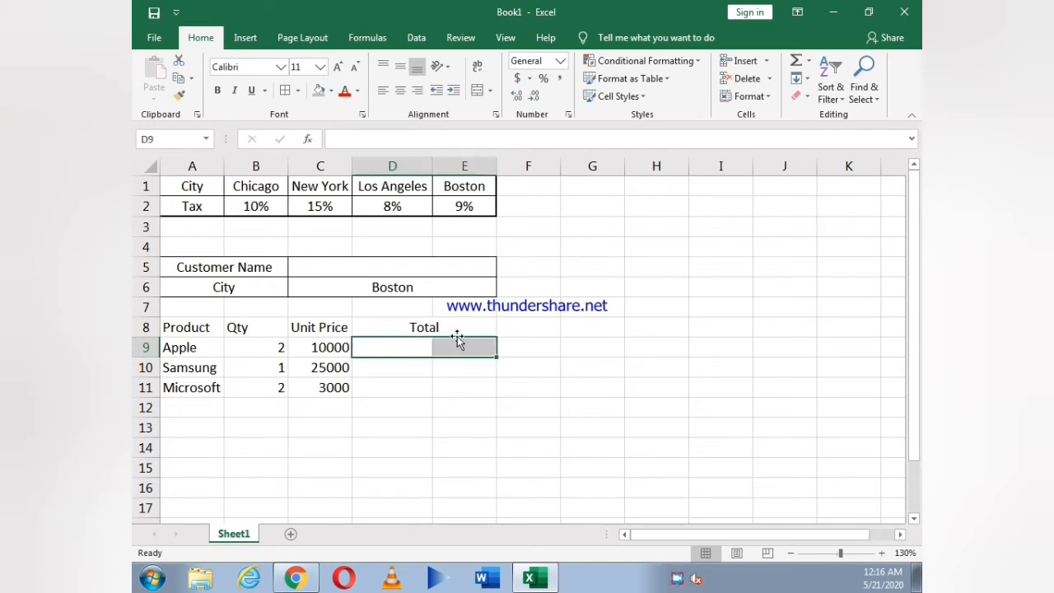
click(478, 93)
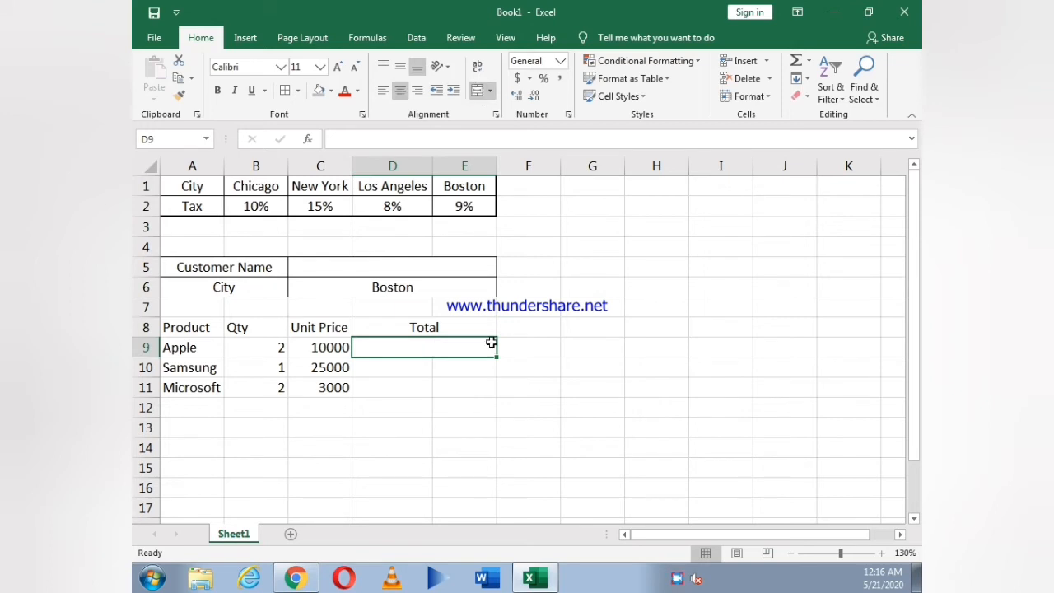
drag(496, 356, 494, 393)
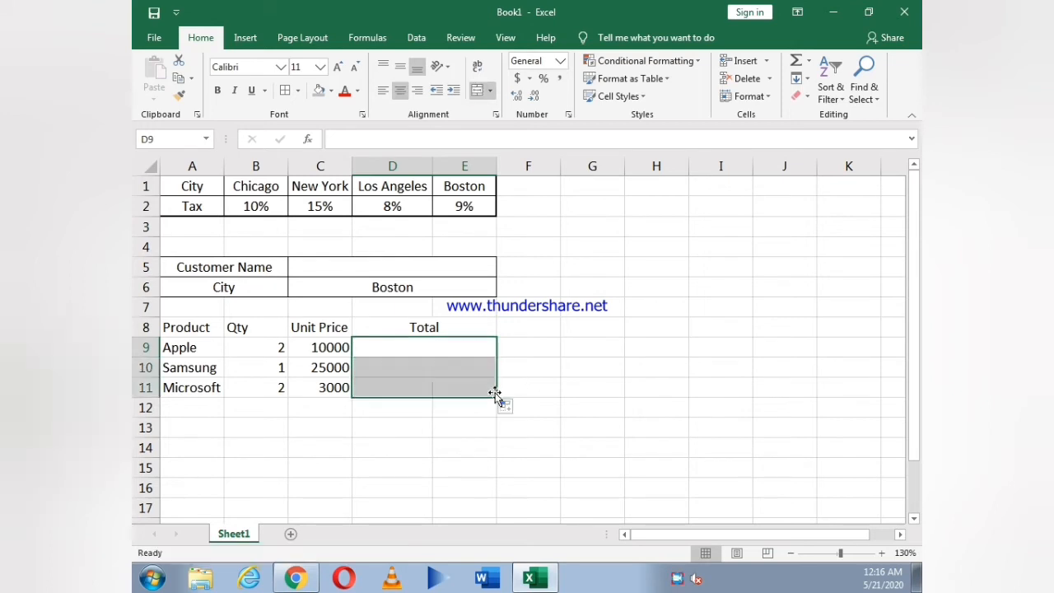
Calculate the Apple total in D9 with the formula =B9*C9 and fill it down to row 11.
click(431, 347)
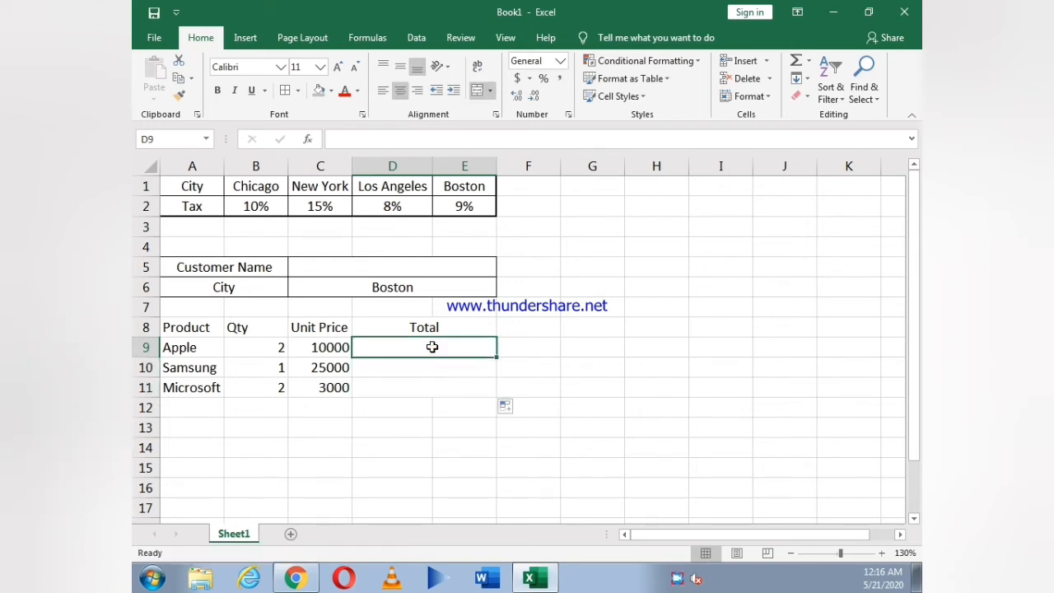
text(=)
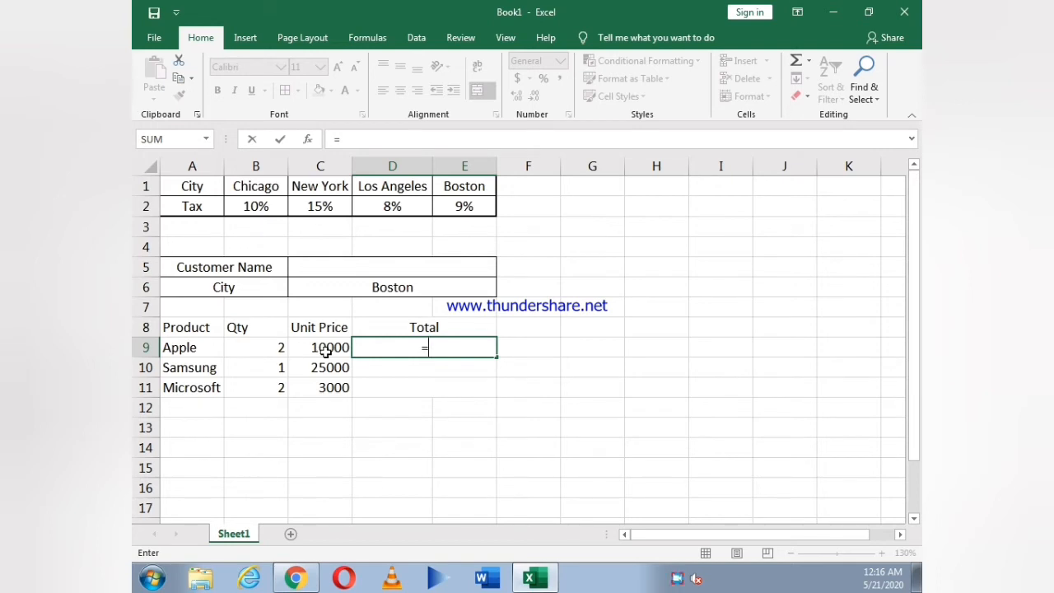
click(276, 349)
text(*)
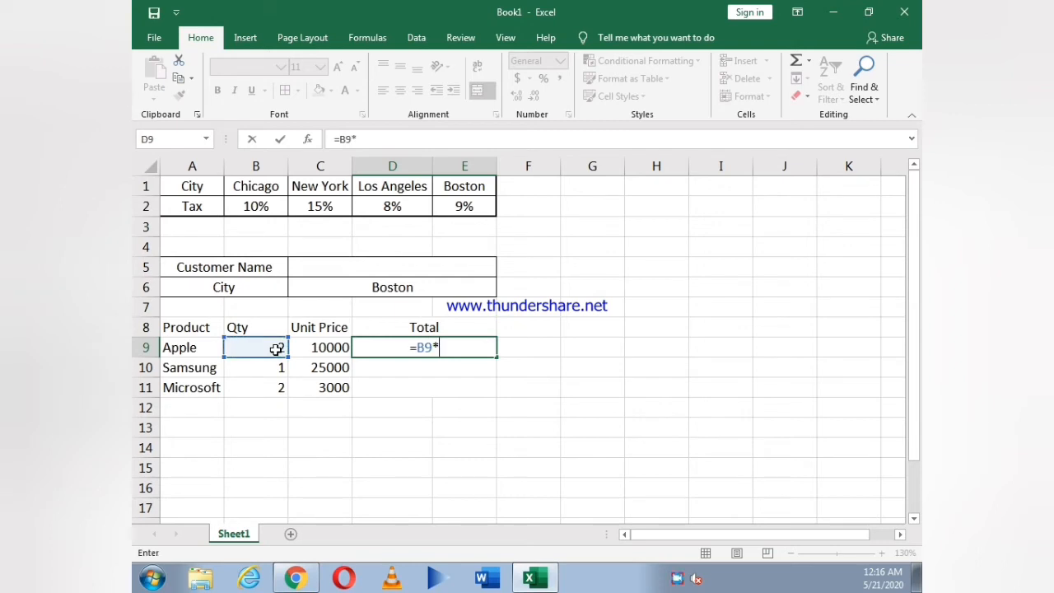
click(306, 346)
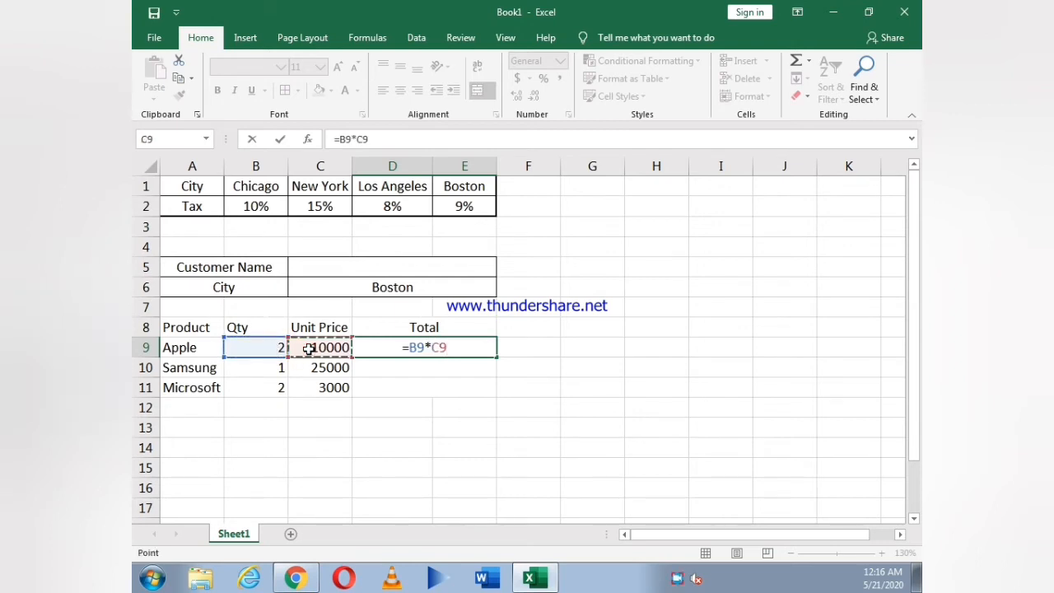
key(Return)
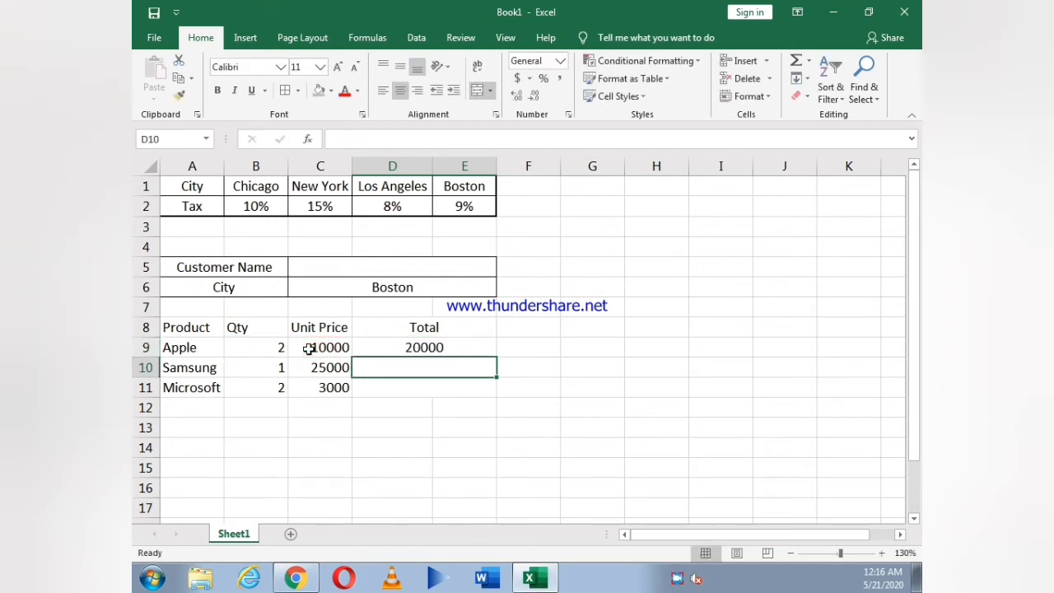
click(385, 349)
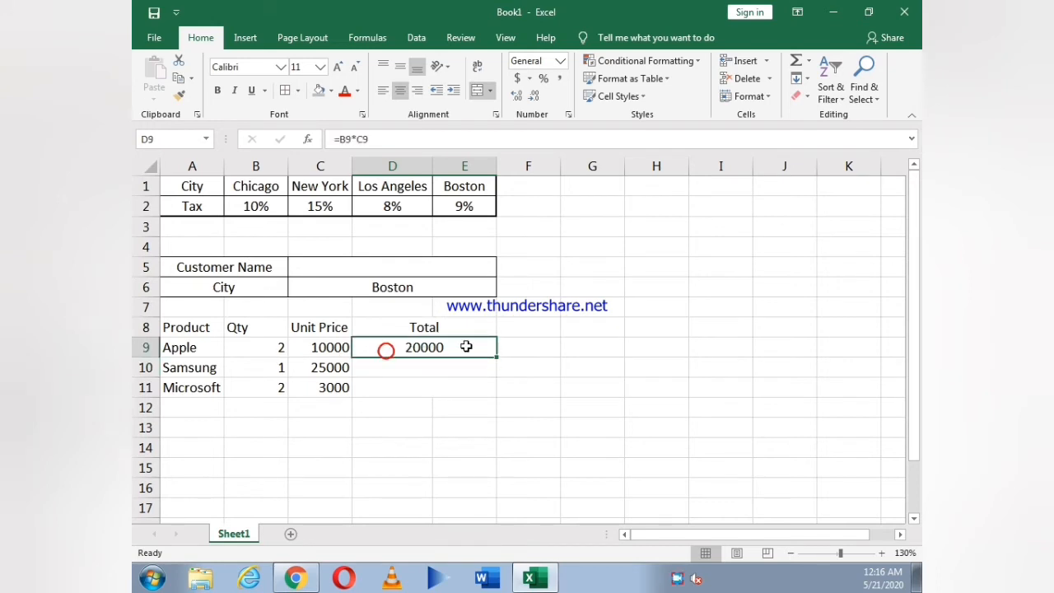
drag(497, 357, 490, 392)
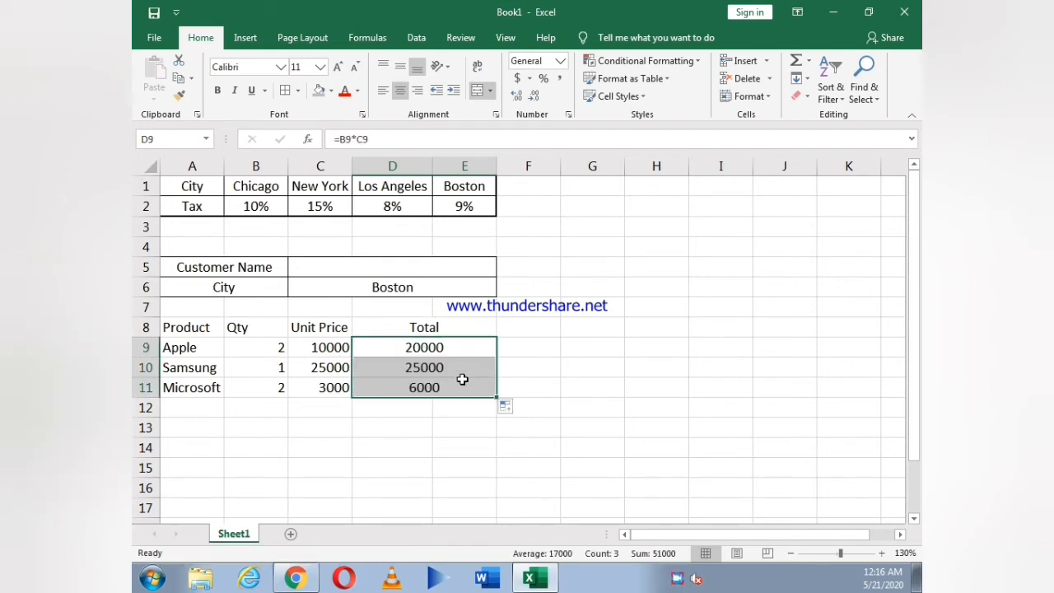
Merge and center cells B12:C12 and cells D12:E12 in the row below the product list.
click(331, 409)
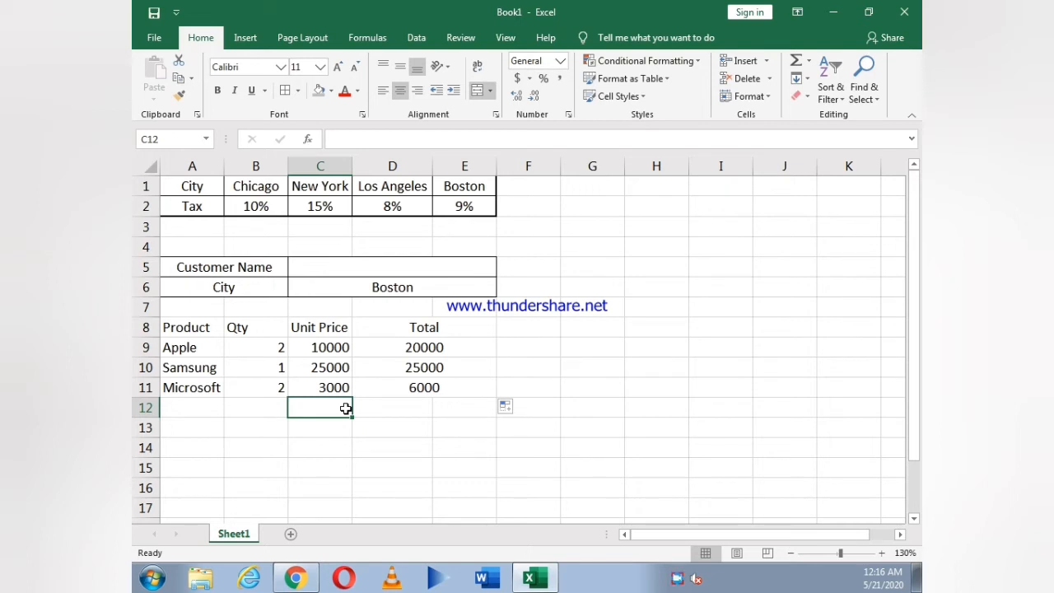
drag(276, 408, 298, 408)
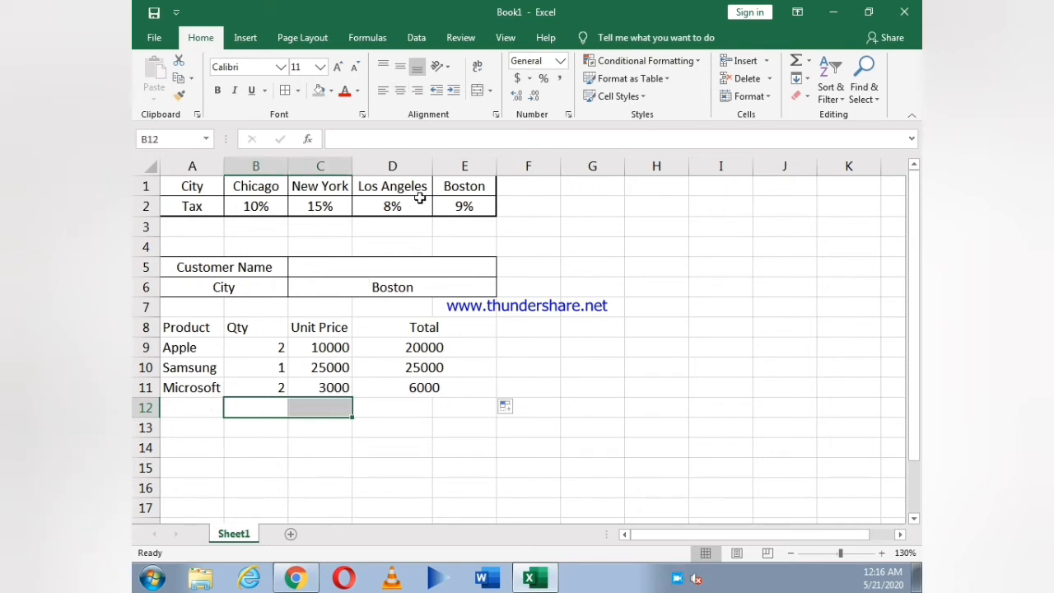
click(479, 90)
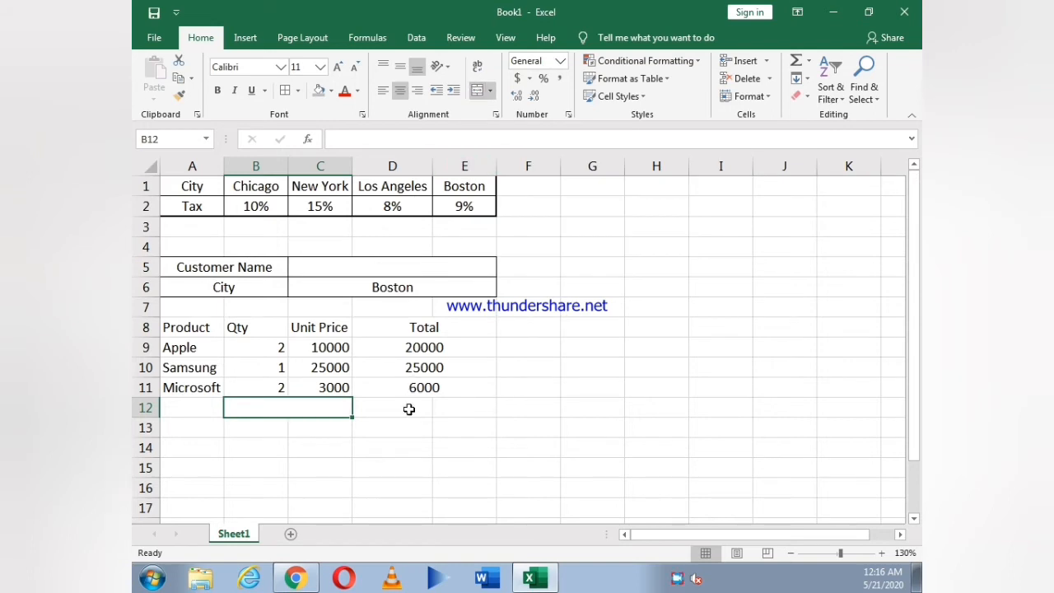
click(431, 410)
drag(431, 410, 449, 407)
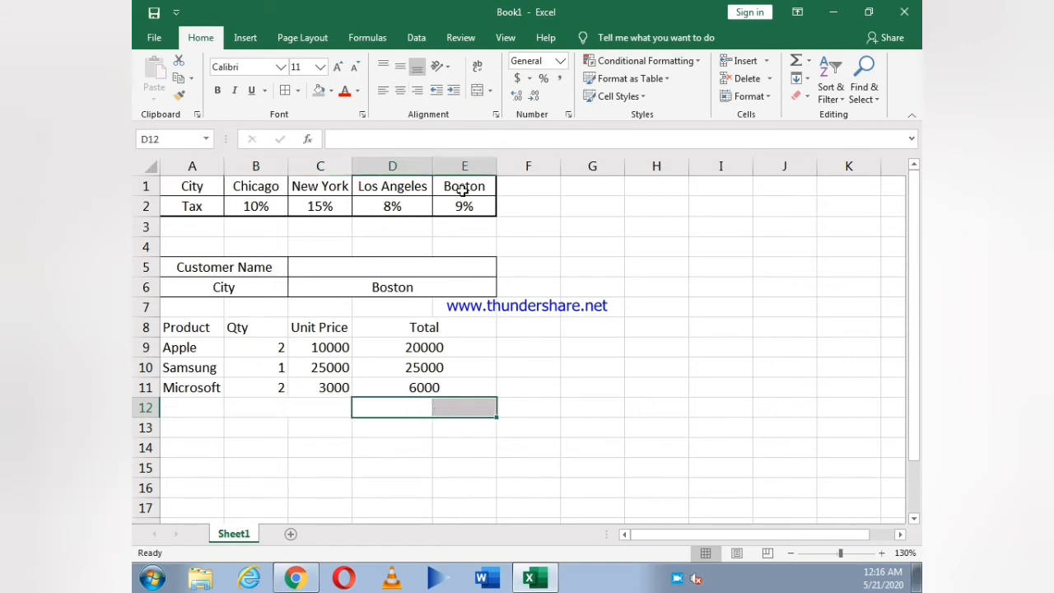
click(478, 94)
click(318, 409)
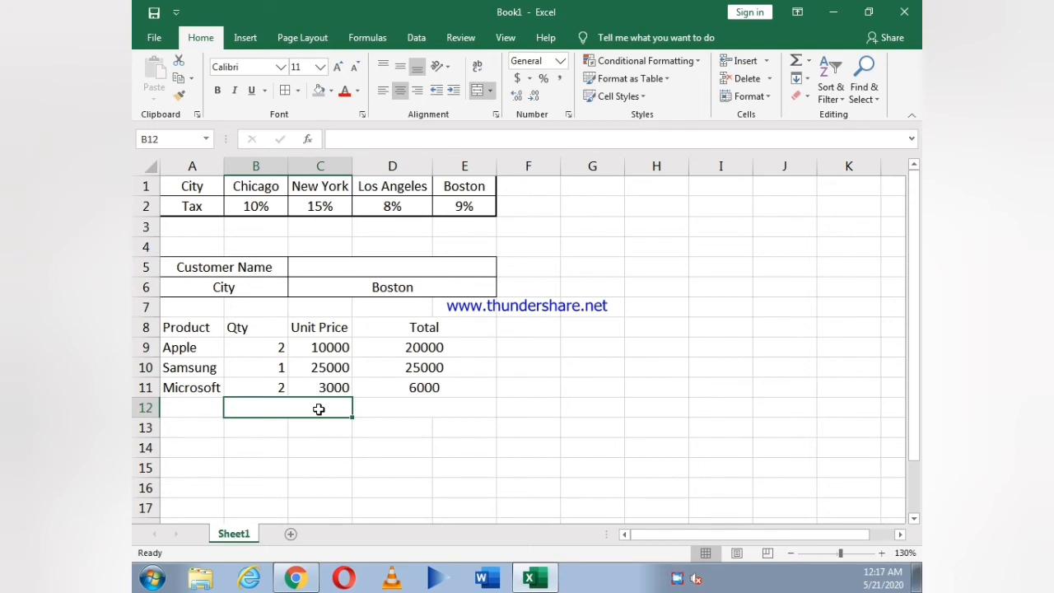
Enter the labels Sub Total, Tax and Grand Total in cells B12, B13 and B14.
text(Sub)
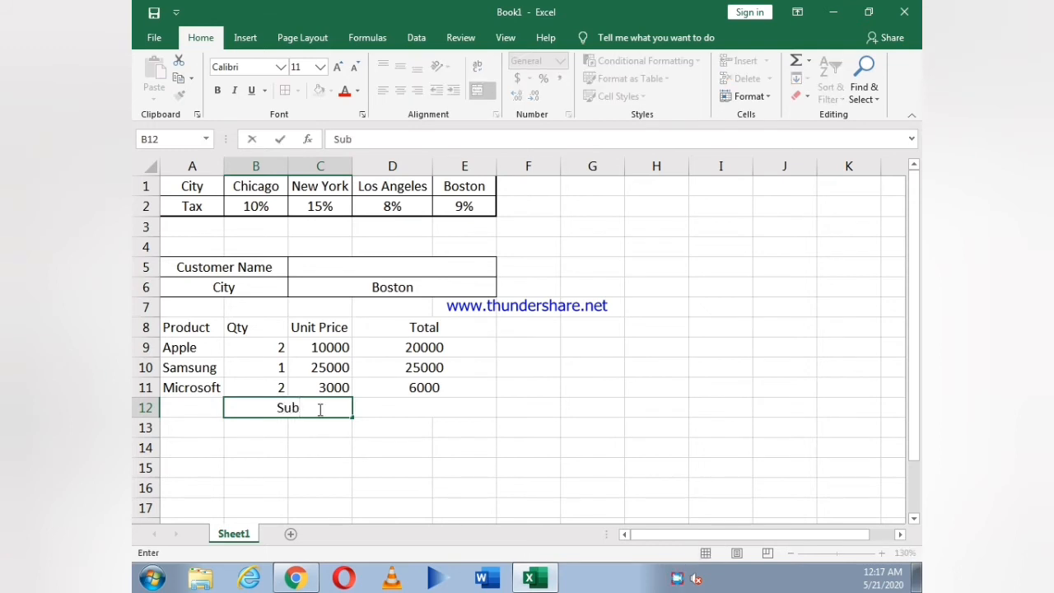
text( Total)
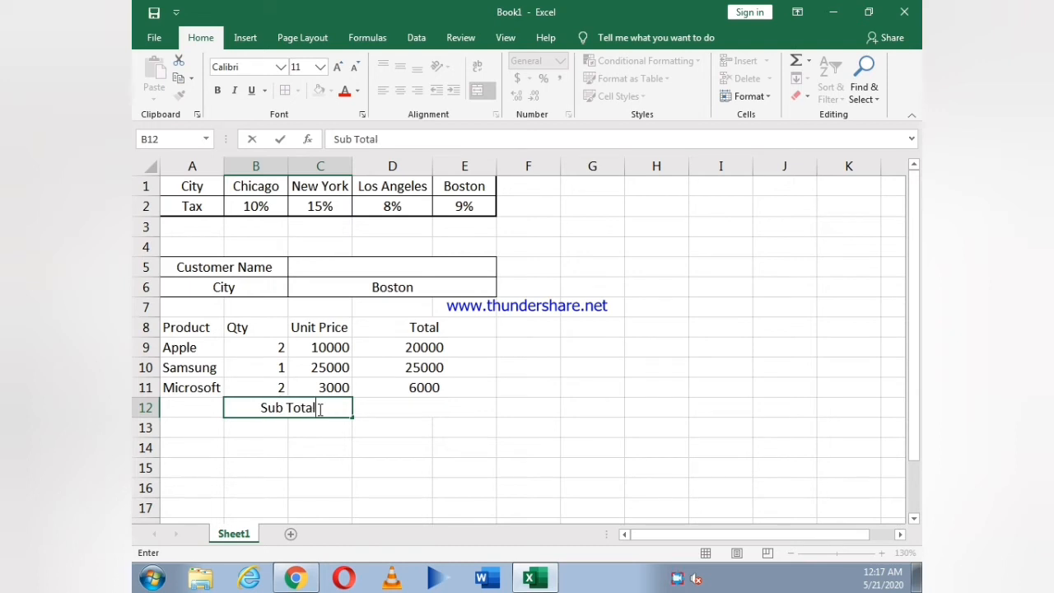
key(ctrl+Return)
key(Return)
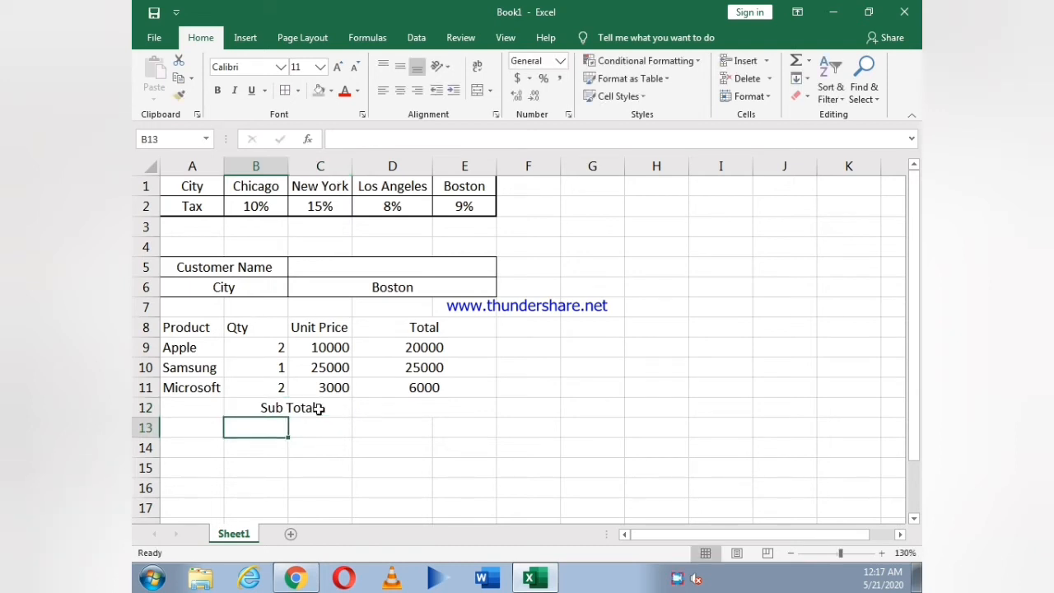
text(Taz)
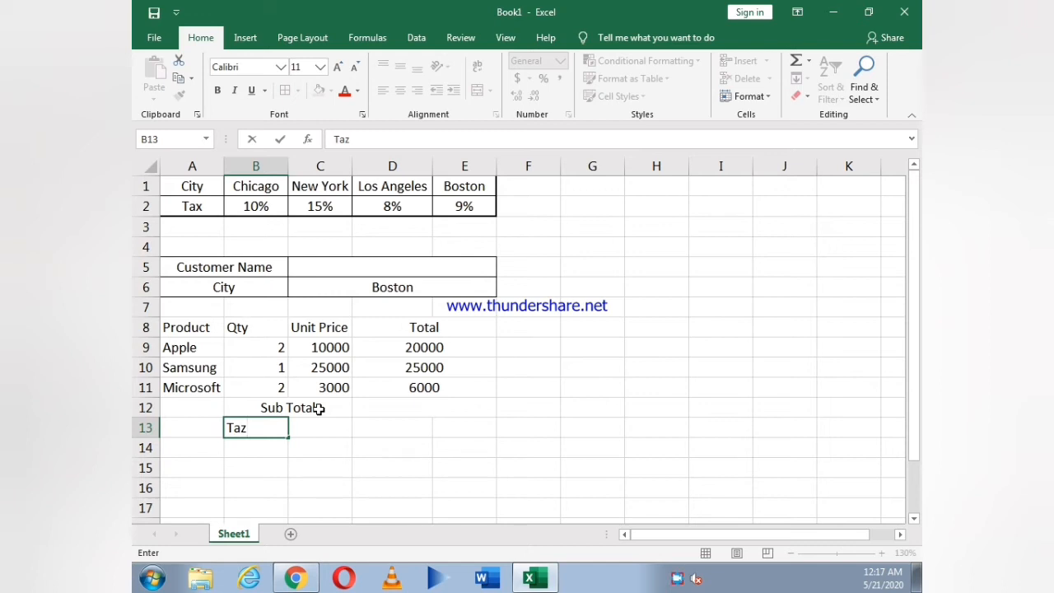
key(BackSpace)
text(x)
key(Return)
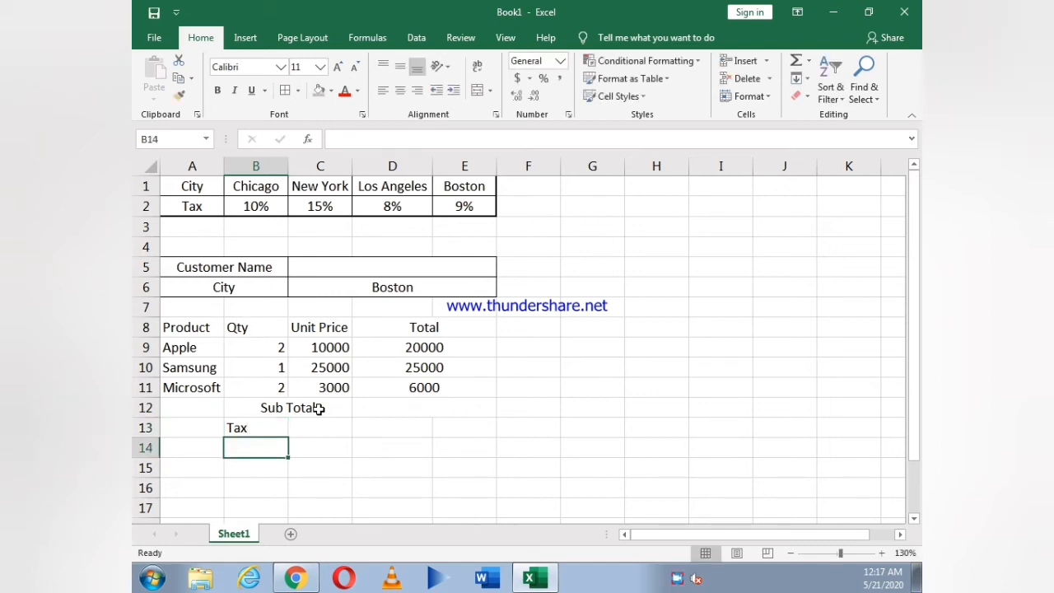
text(Gra)
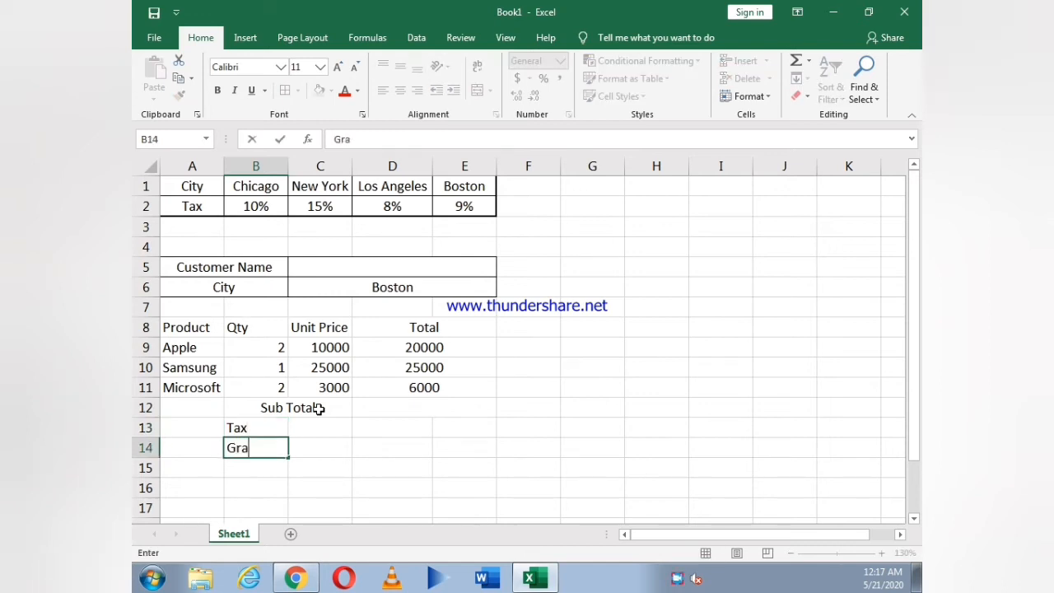
text(nd Total)
key(Return)
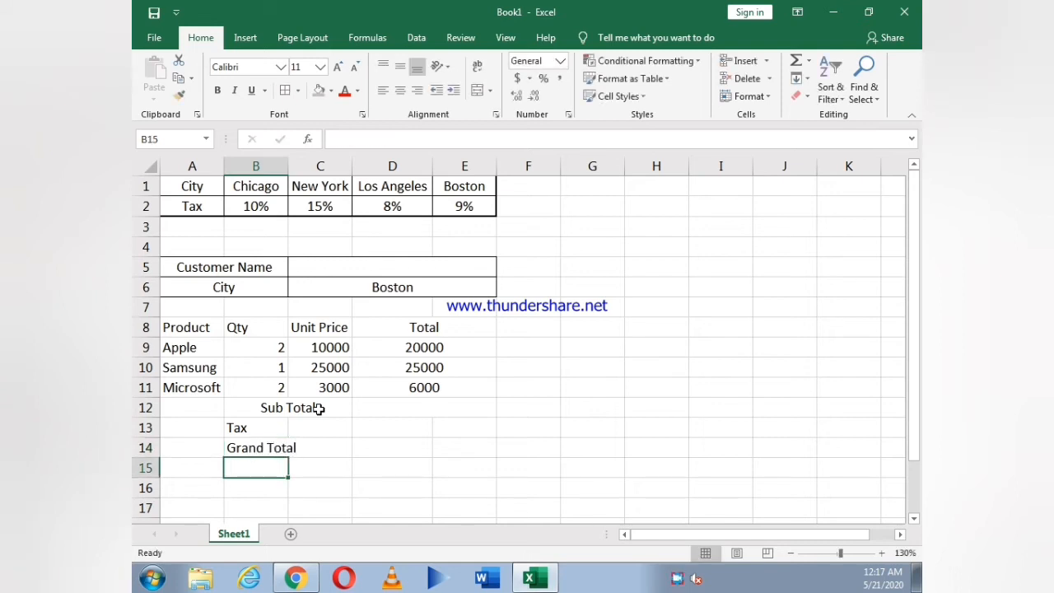
Merge and center B13:C13 for the Tax label and B14:C14 for the Grand Total label.
drag(272, 426, 298, 427)
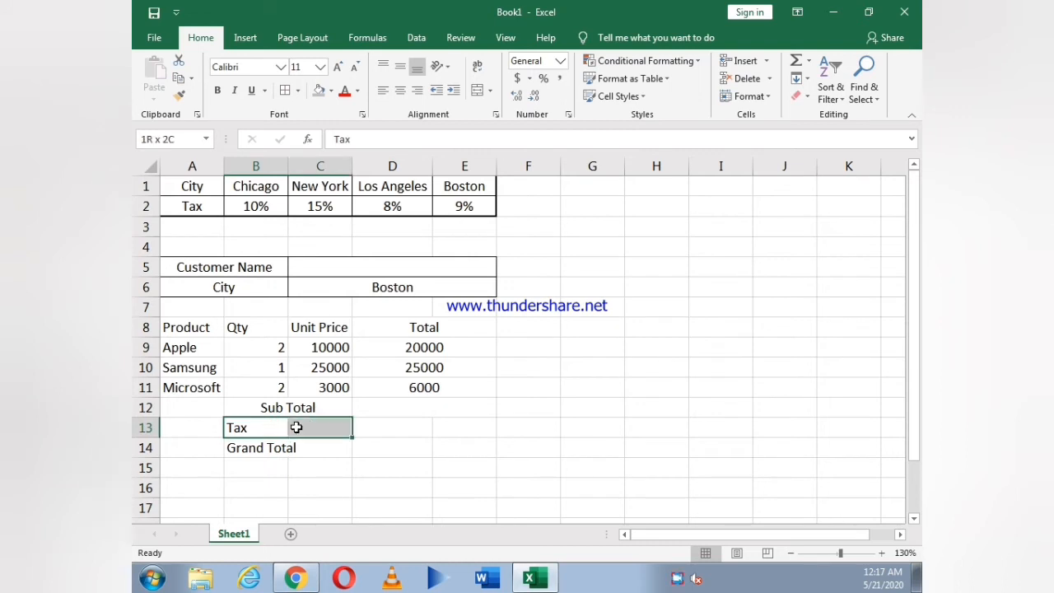
click(476, 92)
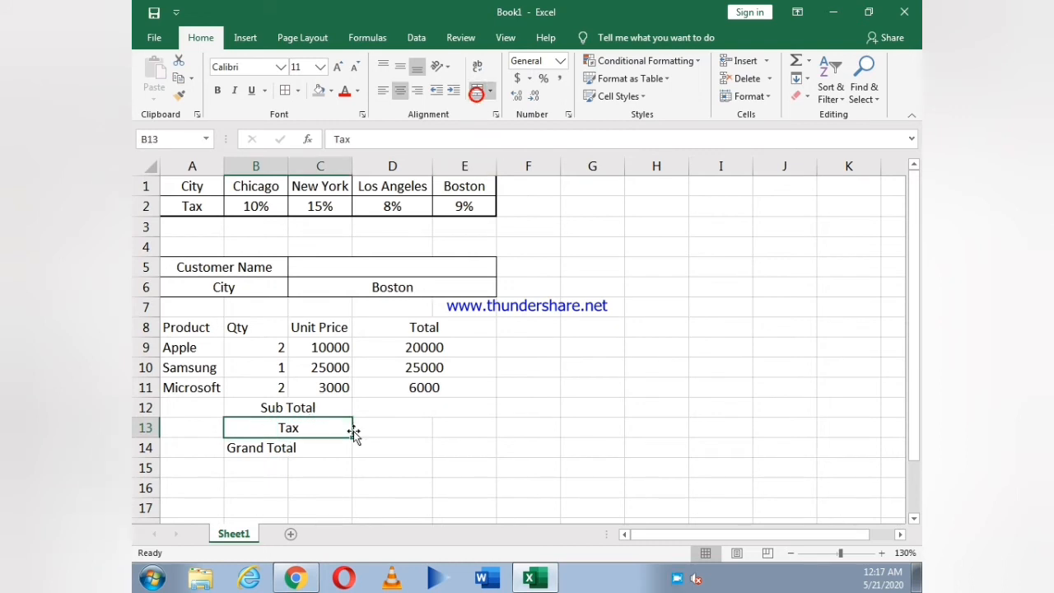
click(290, 447)
drag(266, 446, 317, 447)
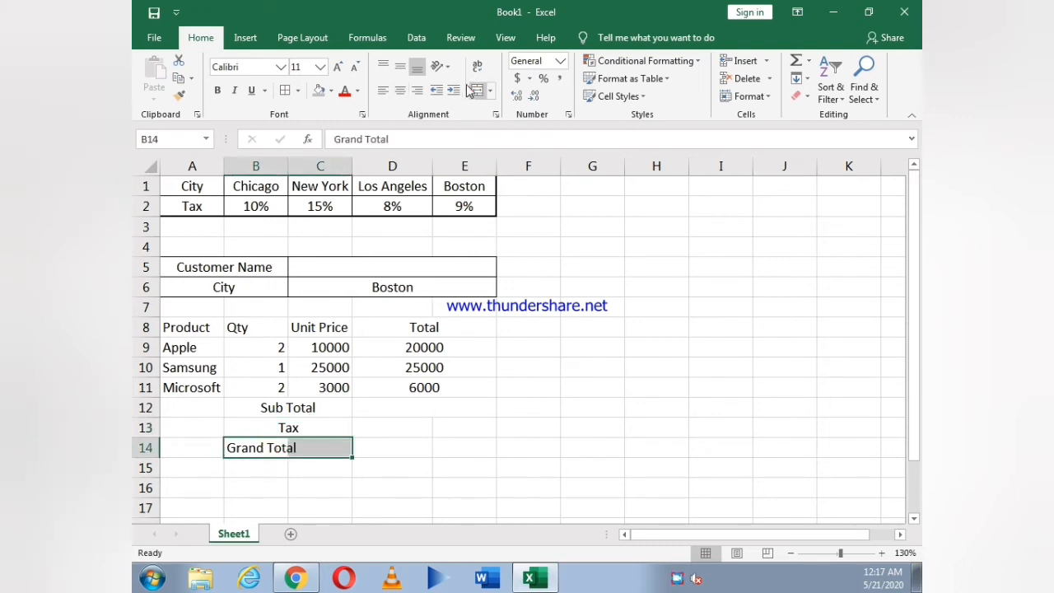
click(477, 90)
Extend the merged D12:E12 layout down to row 14 and left-align the three summary labels in B12:C14.
click(436, 404)
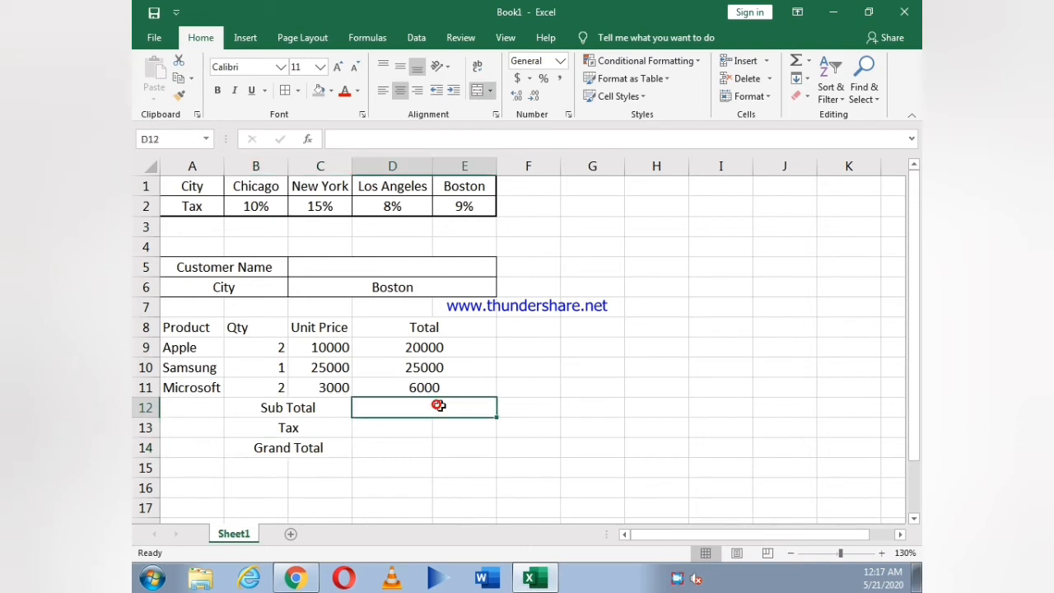
drag(497, 417, 491, 447)
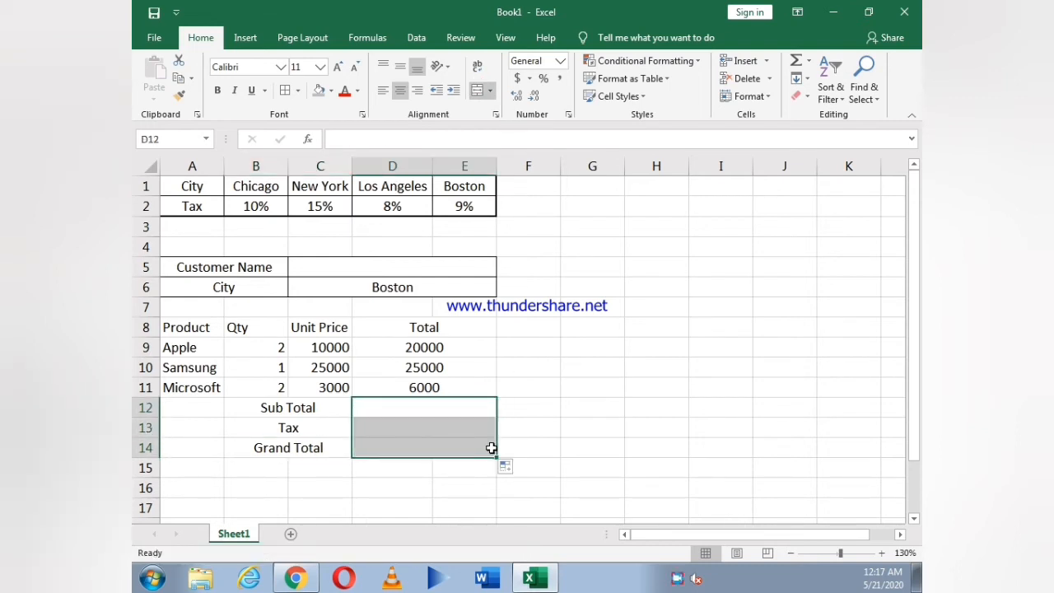
drag(277, 407, 283, 446)
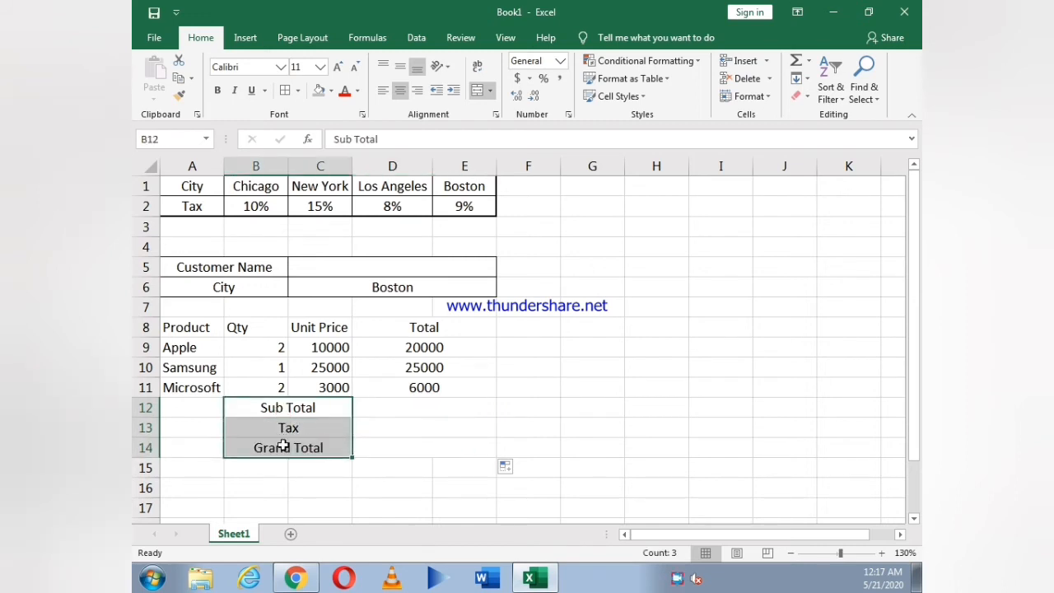
click(384, 90)
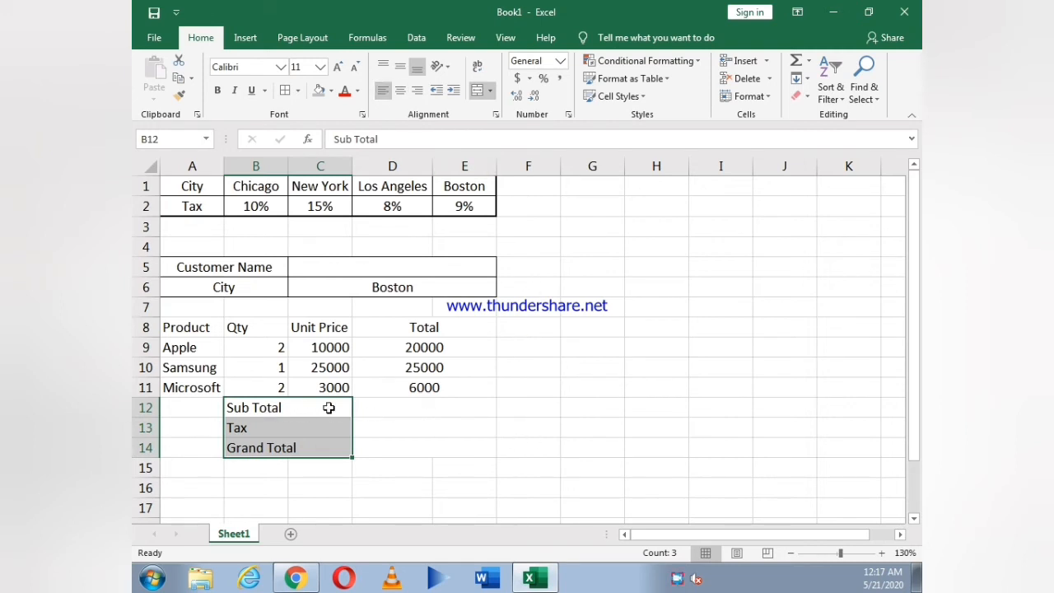
Calculate the Sub Total in D12 with the formula =SUM(D8:E11).
click(383, 406)
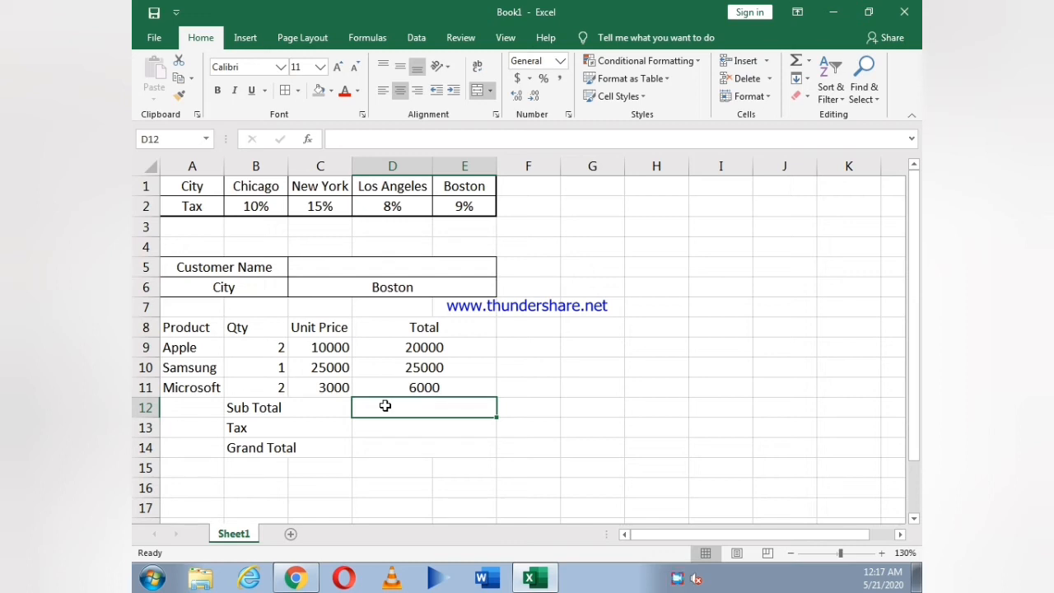
text(=su)
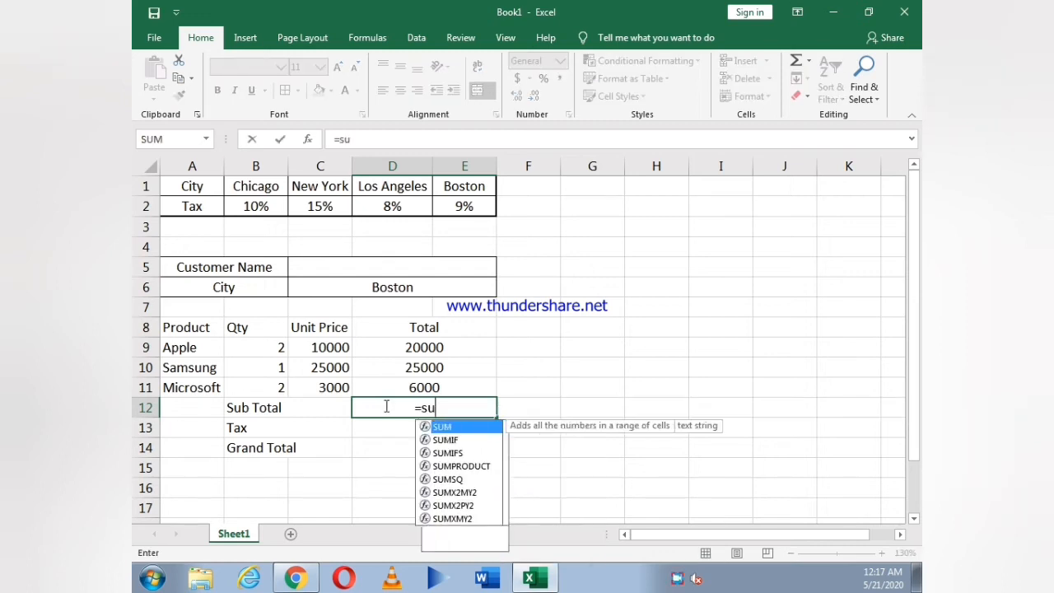
text(m()
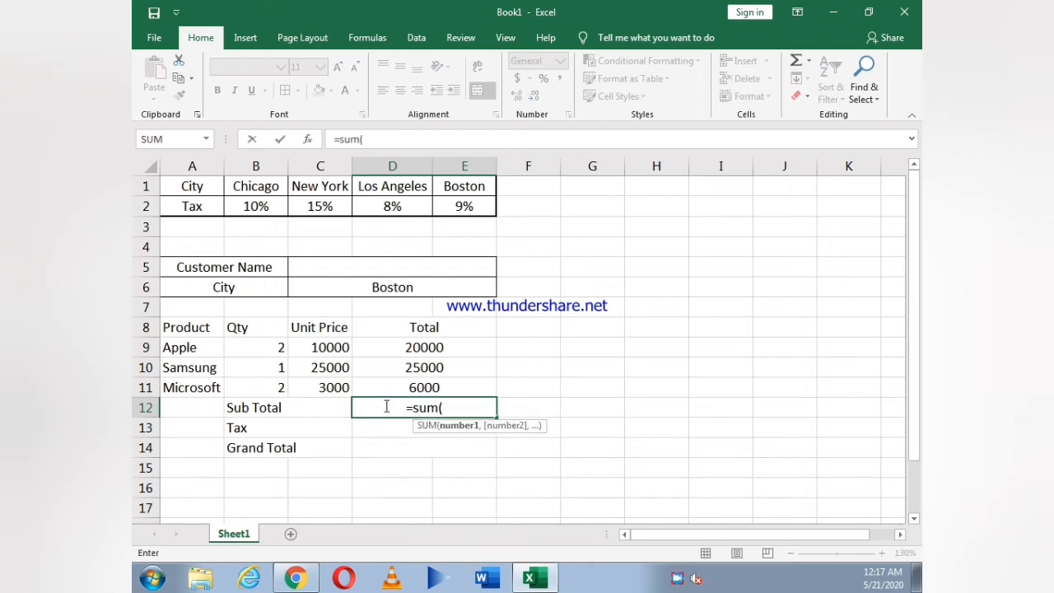
drag(384, 322, 382, 380)
text())
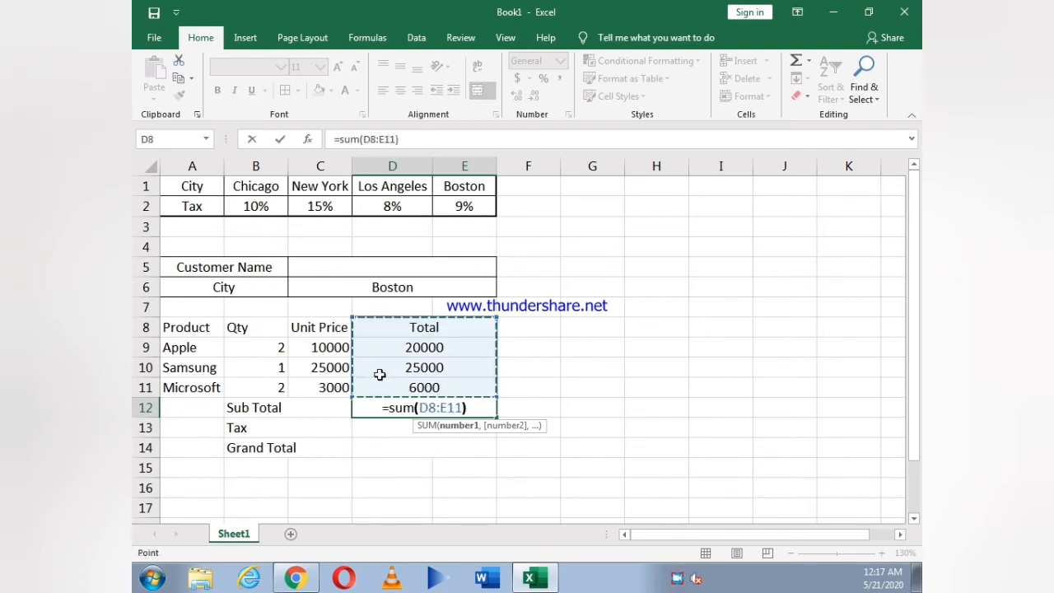
key(Return)
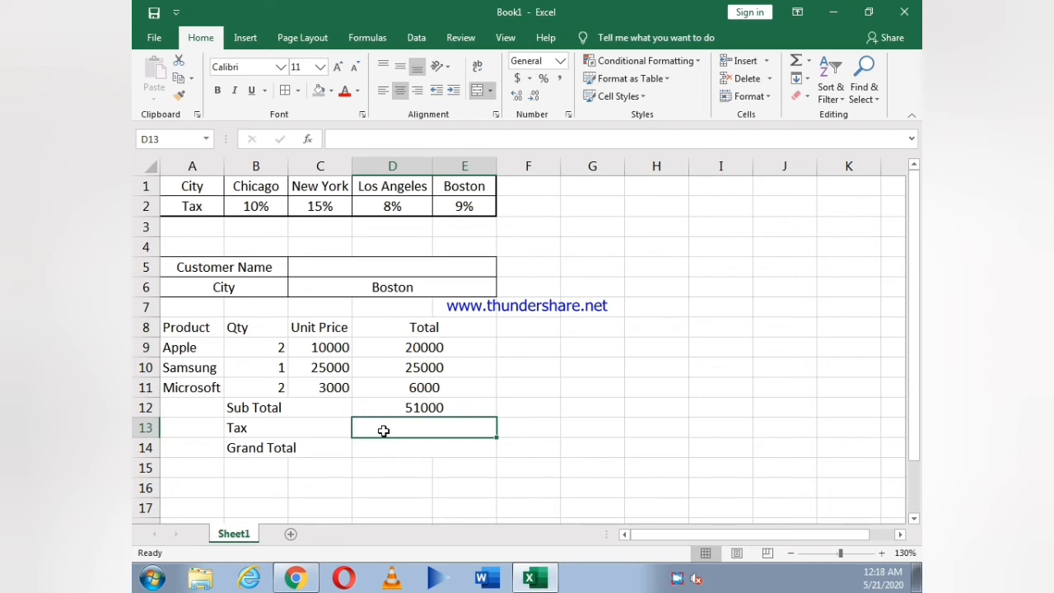
Calculate the Tax in D13 from the selected city's rate and the subtotal with the formula =HLOOKUP(C6,A1:E2,2,0)*D12.
text(=h)
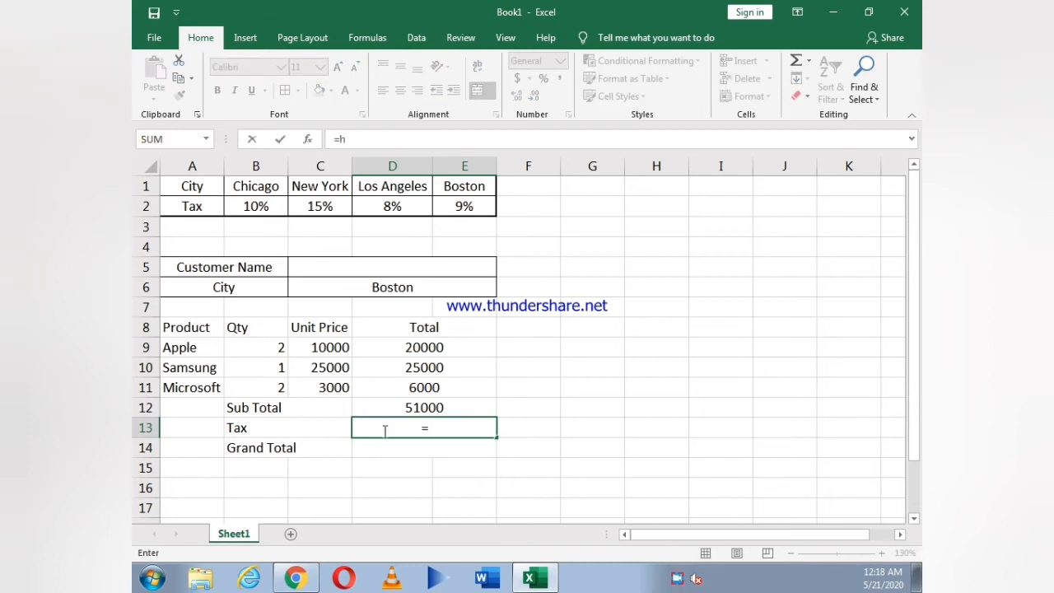
text(loo)
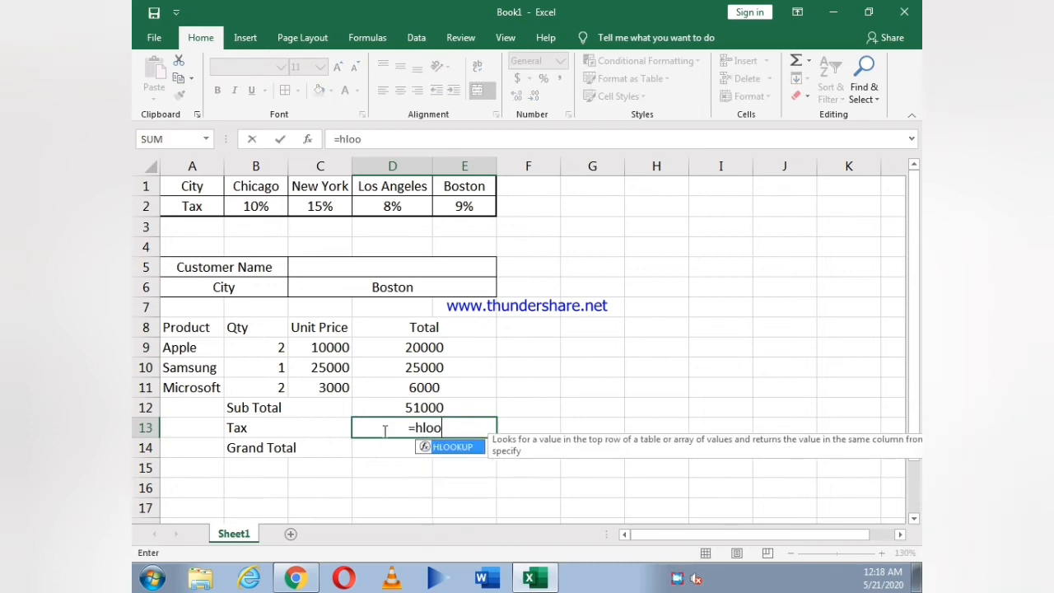
text(kup()
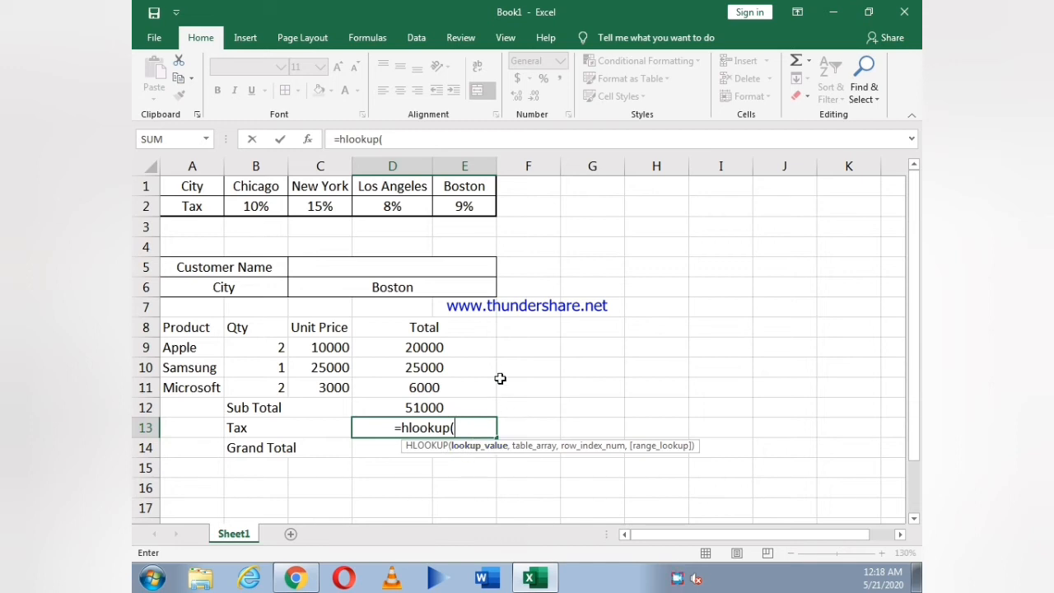
click(438, 288)
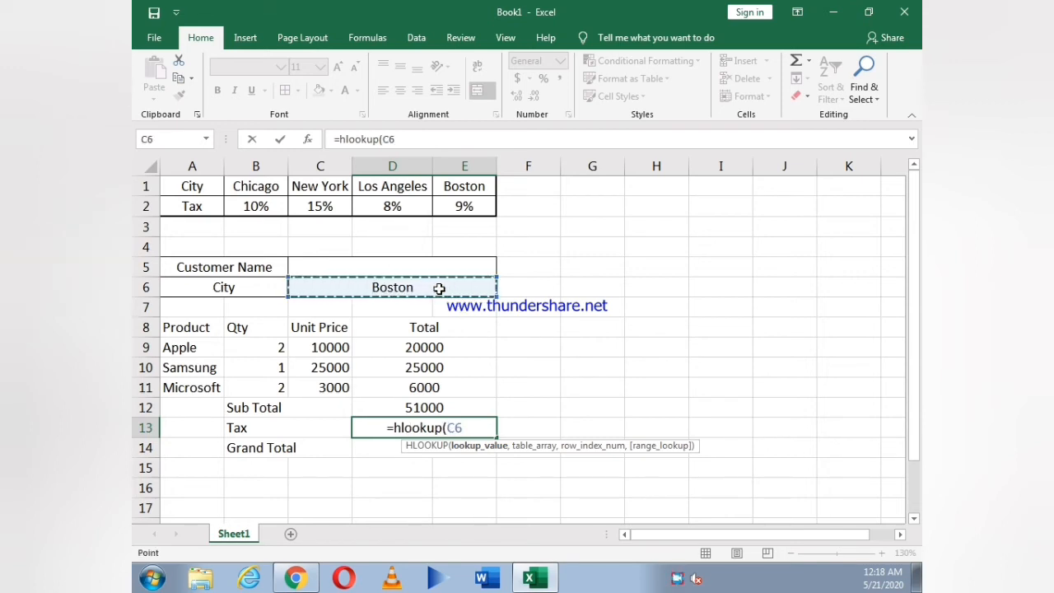
text(,)
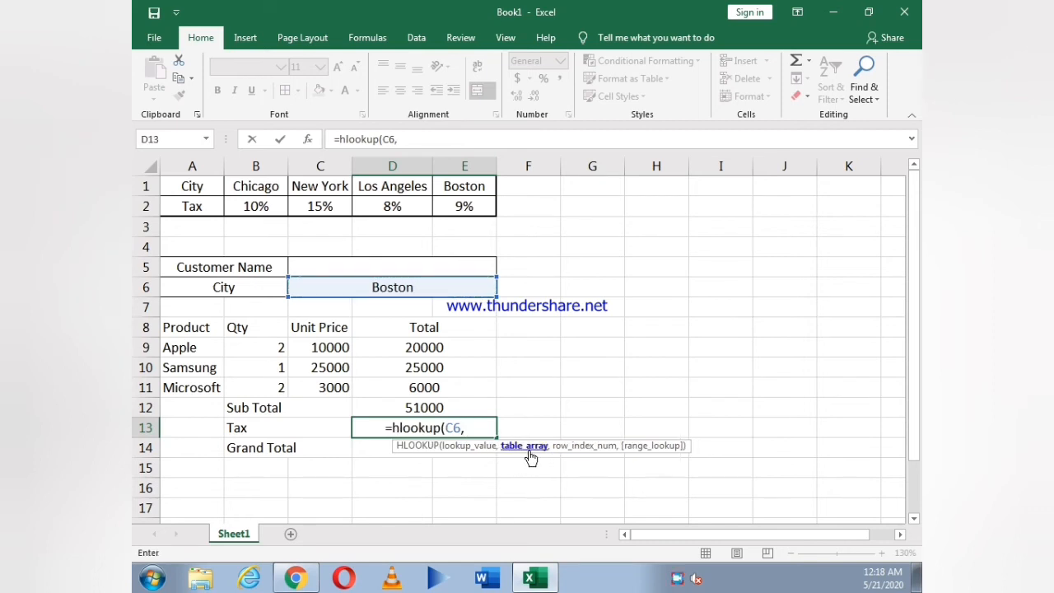
drag(188, 186, 442, 208)
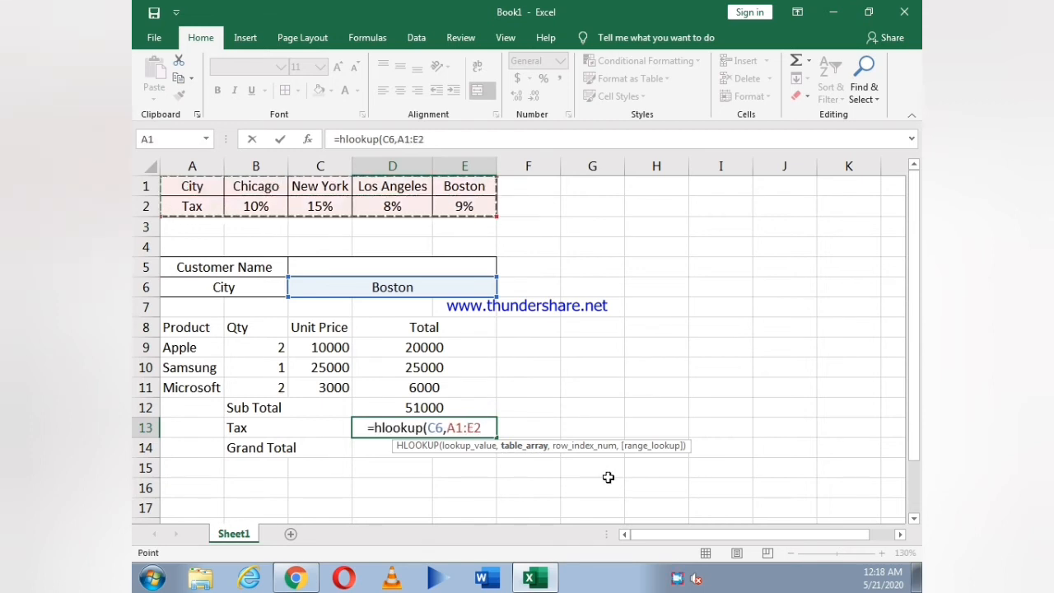
text(,)
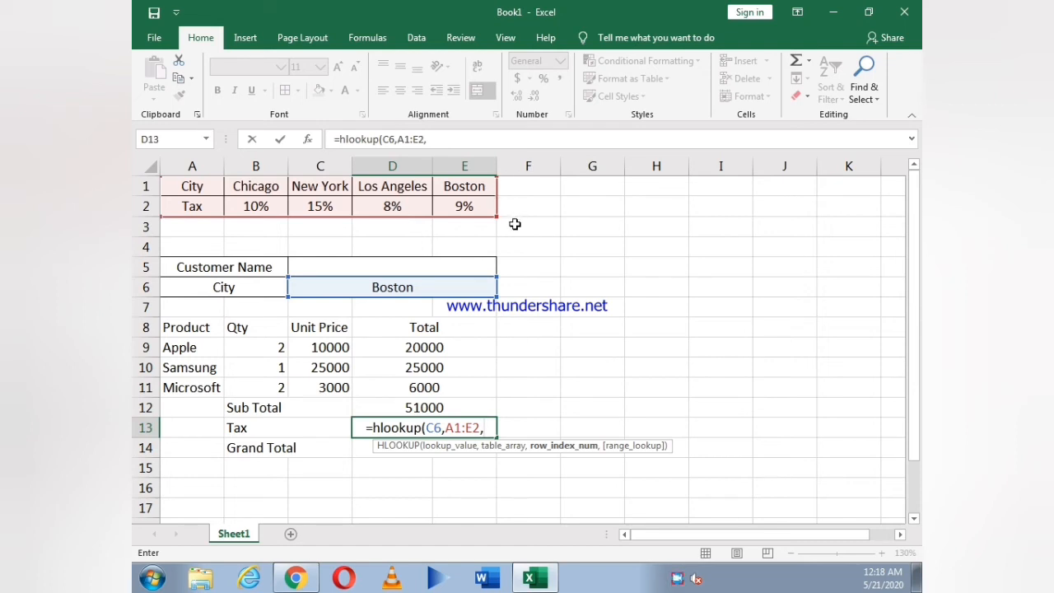
text(2)
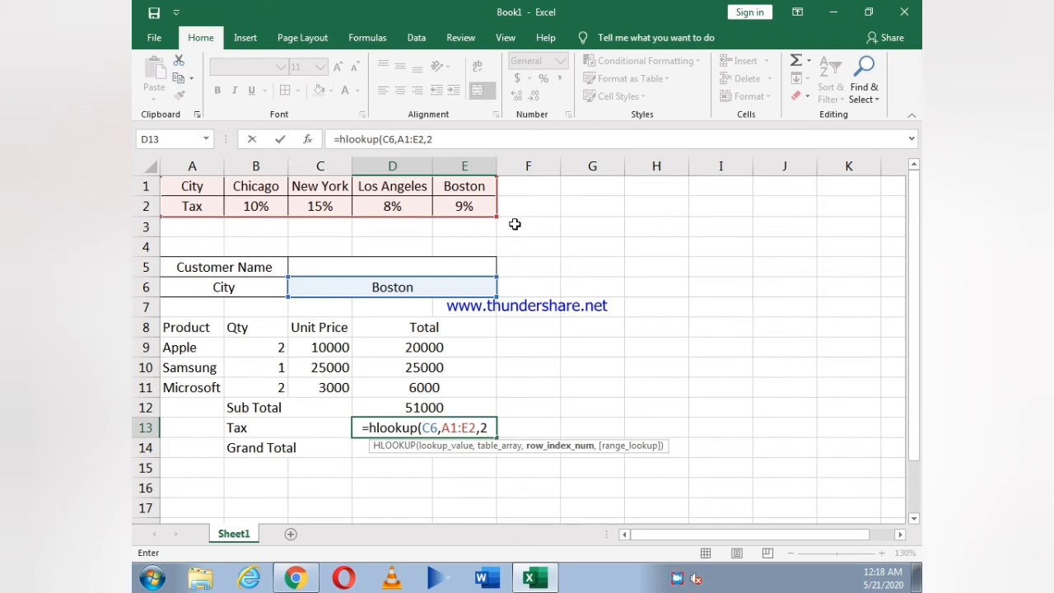
text(,)
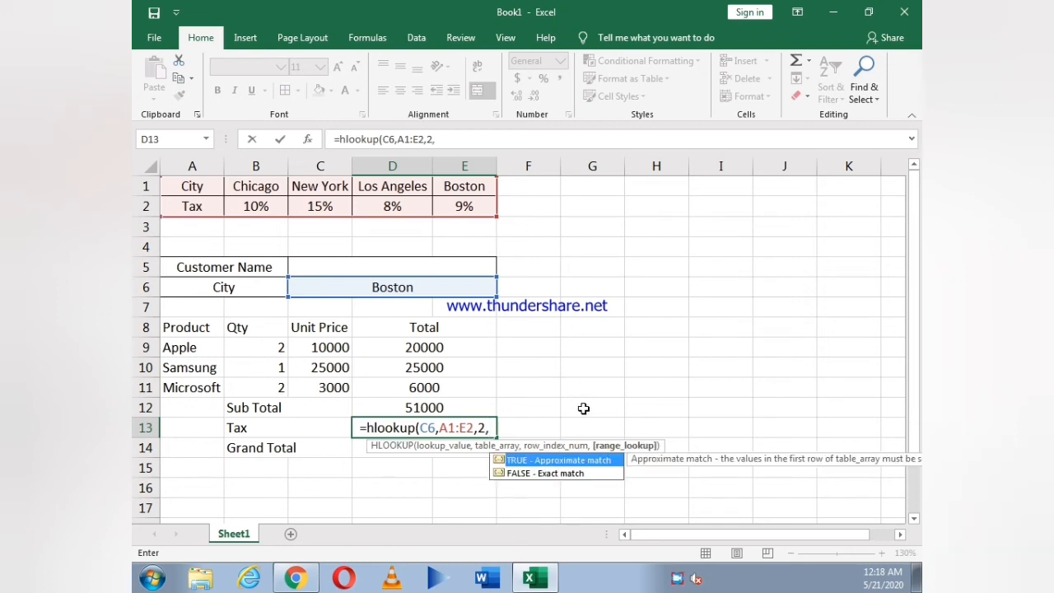
text(0)
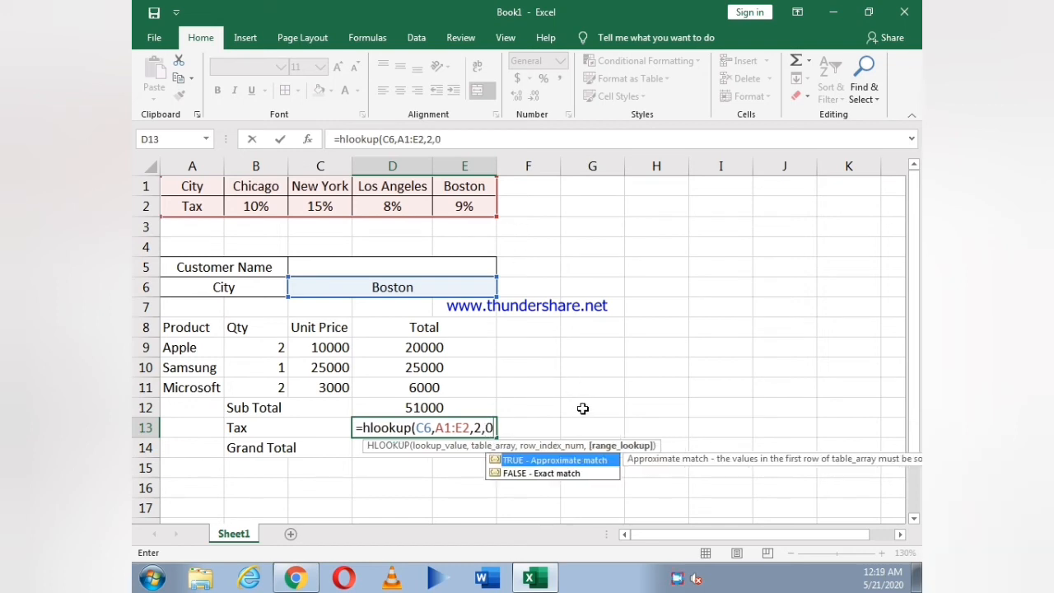
text())
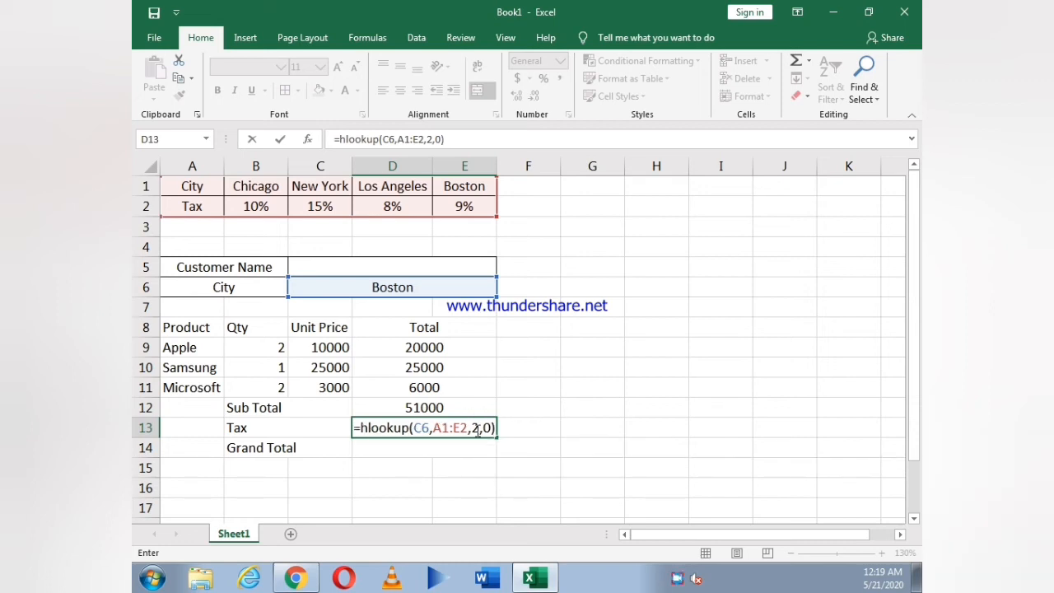
text(*)
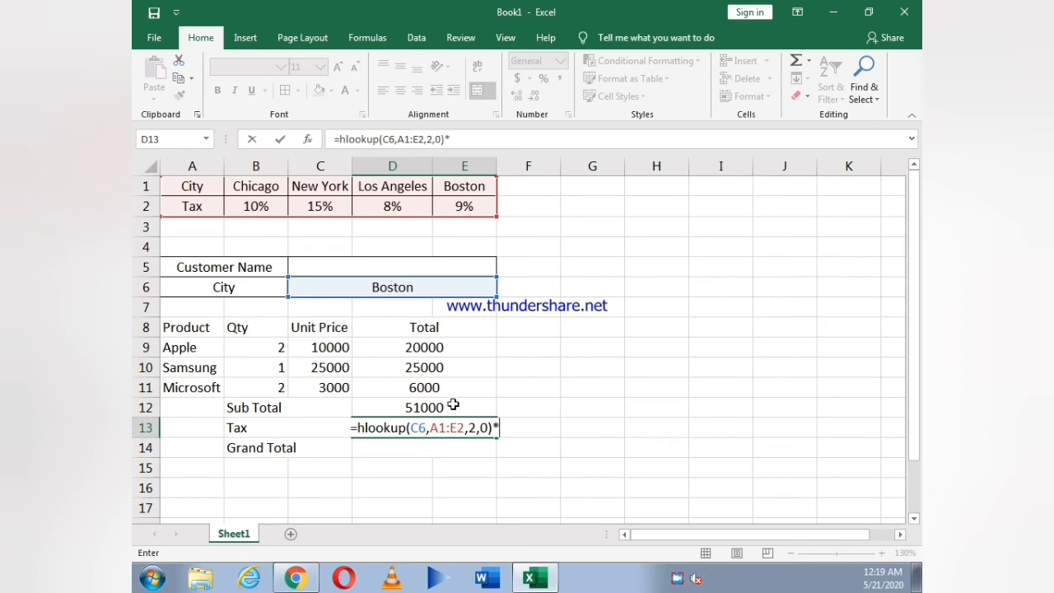
click(453, 406)
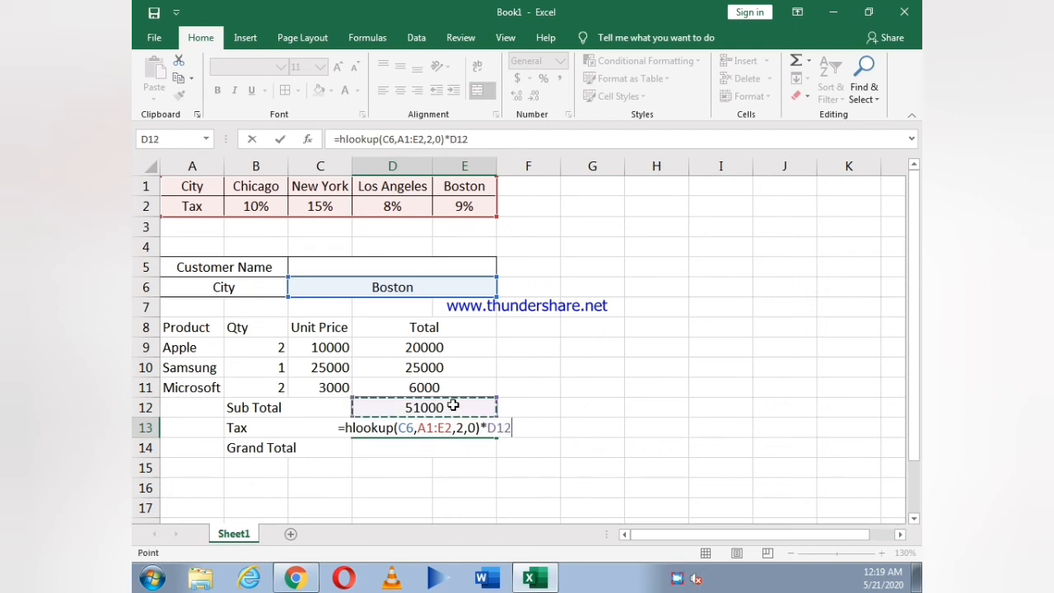
key(Return)
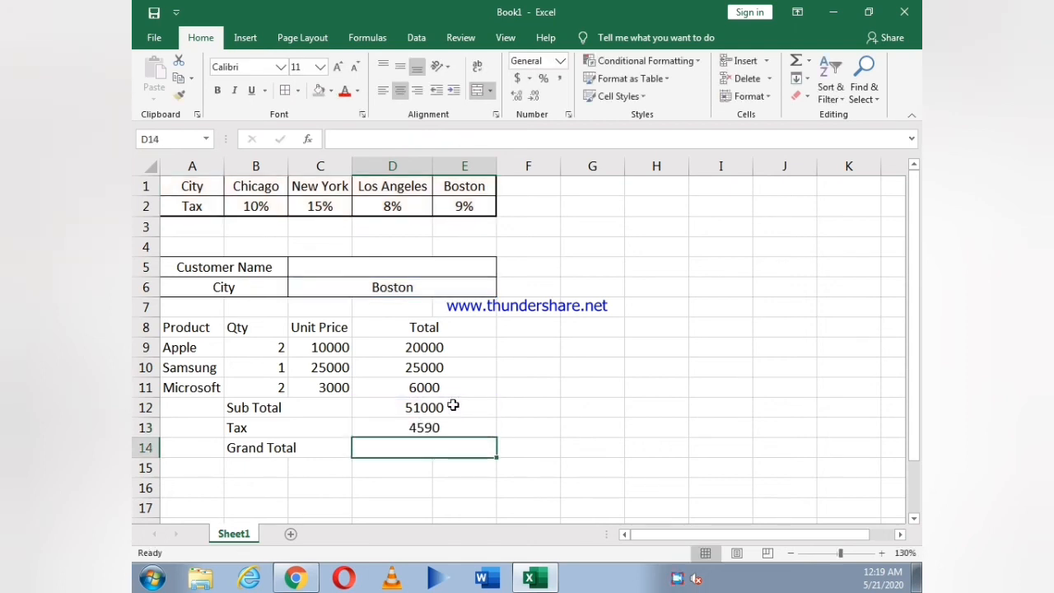
key(Up)
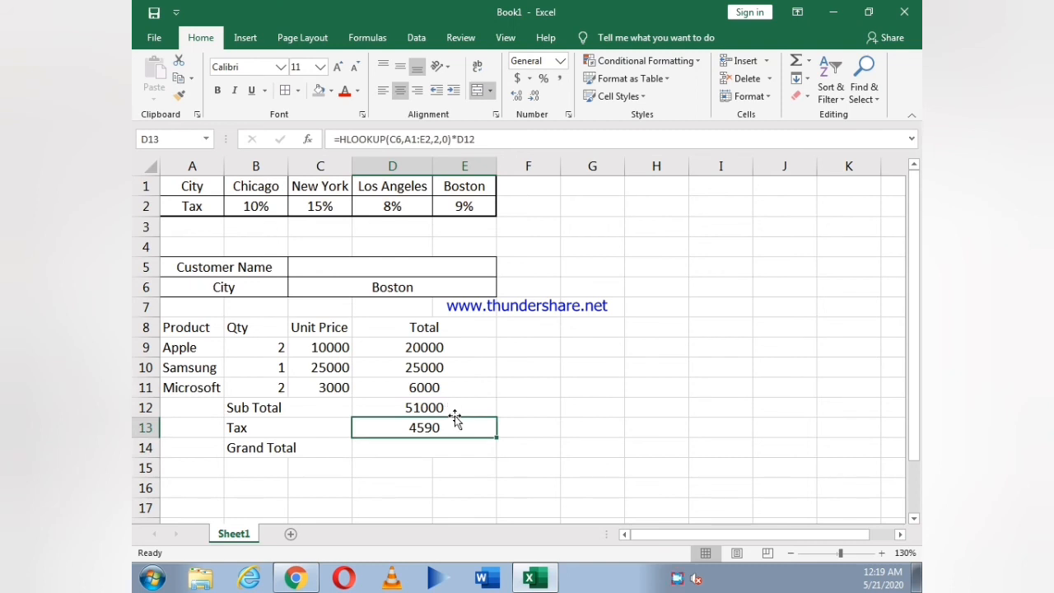
Calculate the Grand Total in D14 by subtracting the tax from the subtotal with the formula =D12-D13.
click(441, 449)
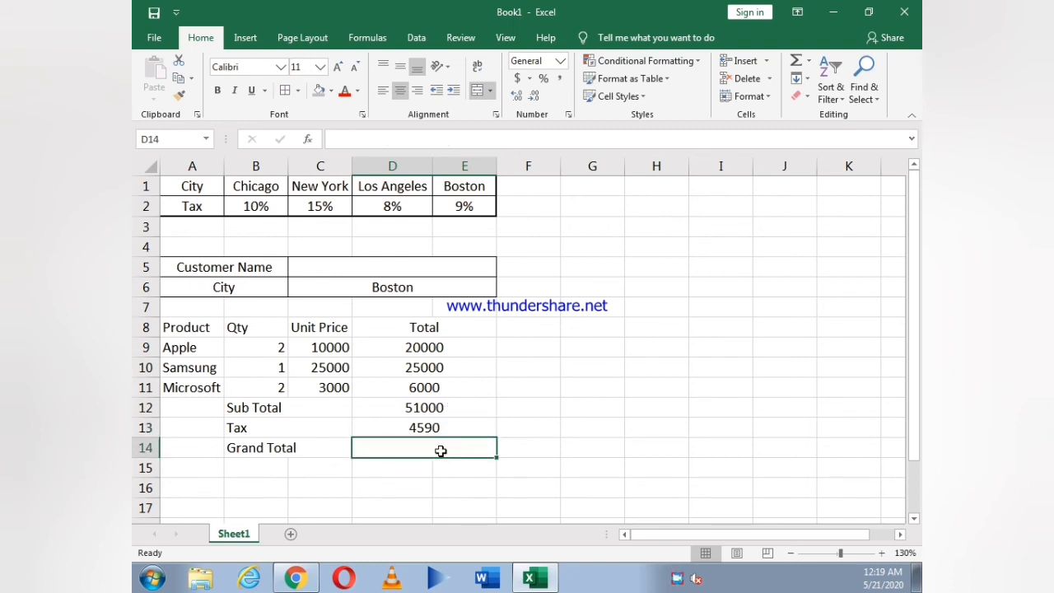
text(=)
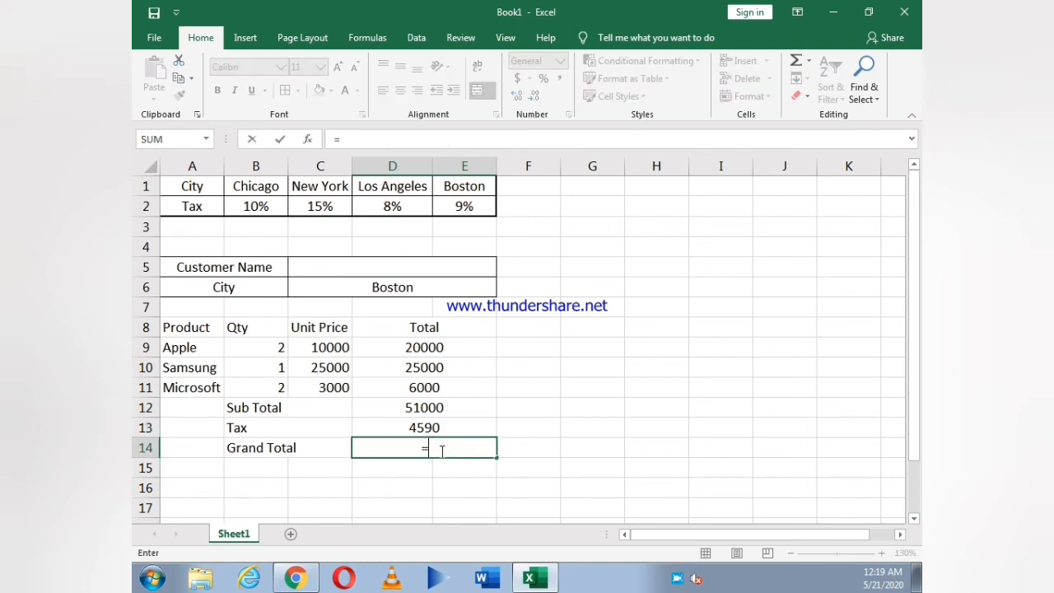
click(432, 409)
text(-)
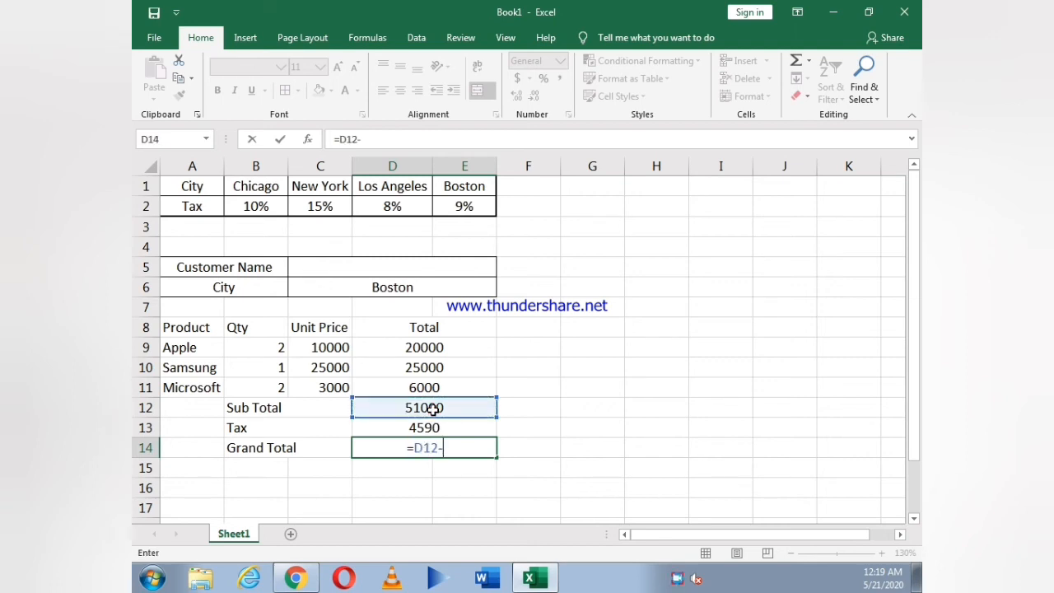
click(430, 428)
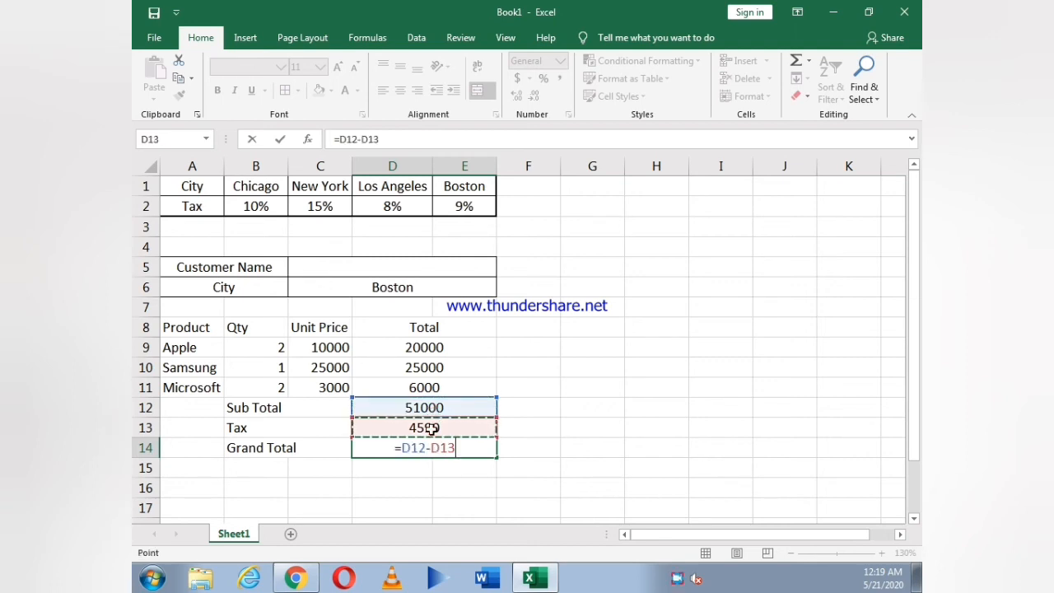
key(Return)
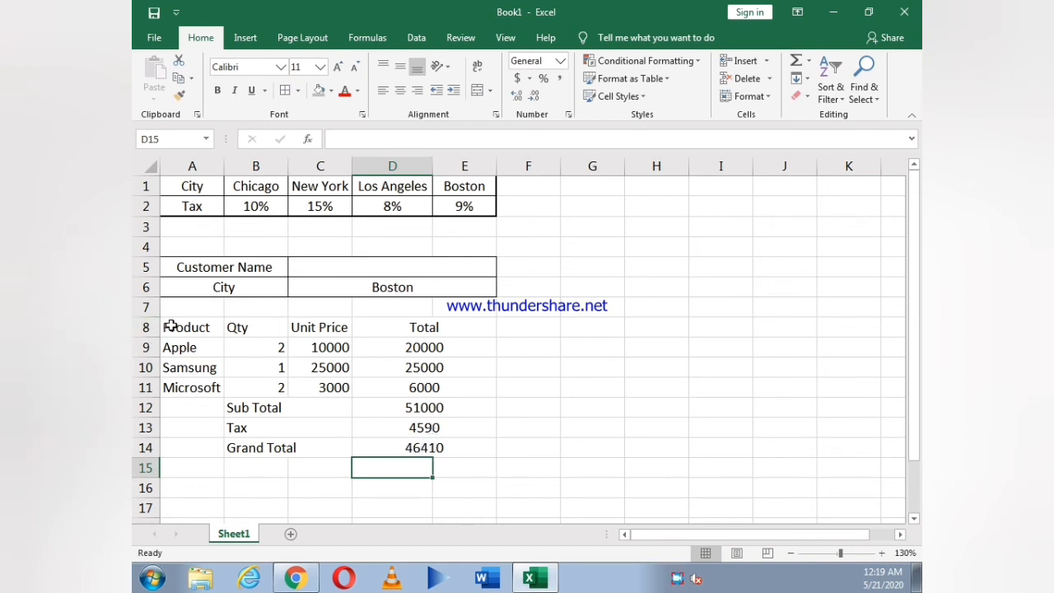
Merge and center the blank cells A12:A14 beside the summary labels.
drag(165, 326, 416, 445)
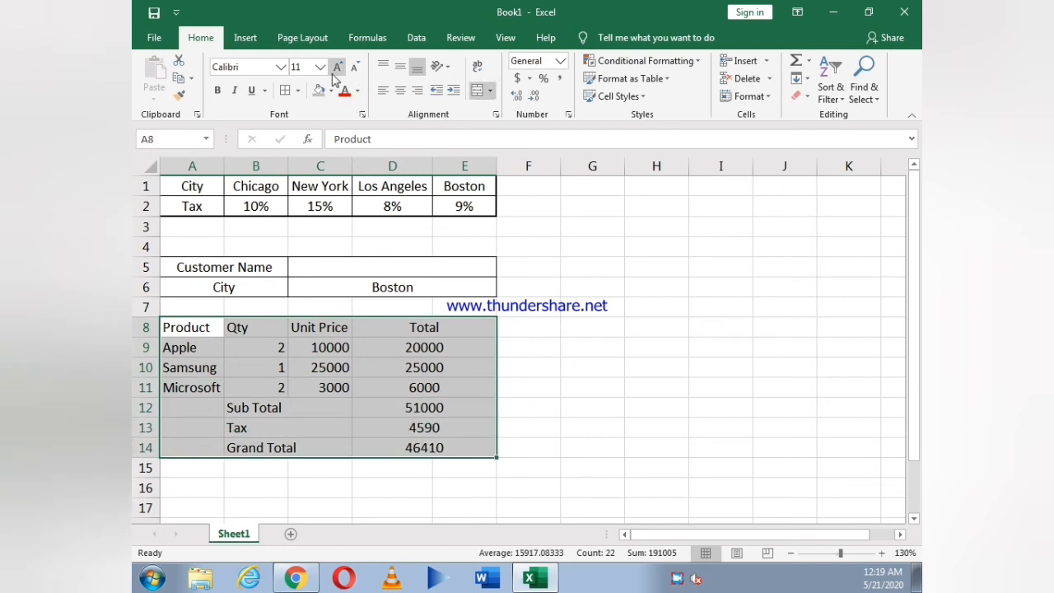
drag(185, 403, 193, 445)
click(477, 90)
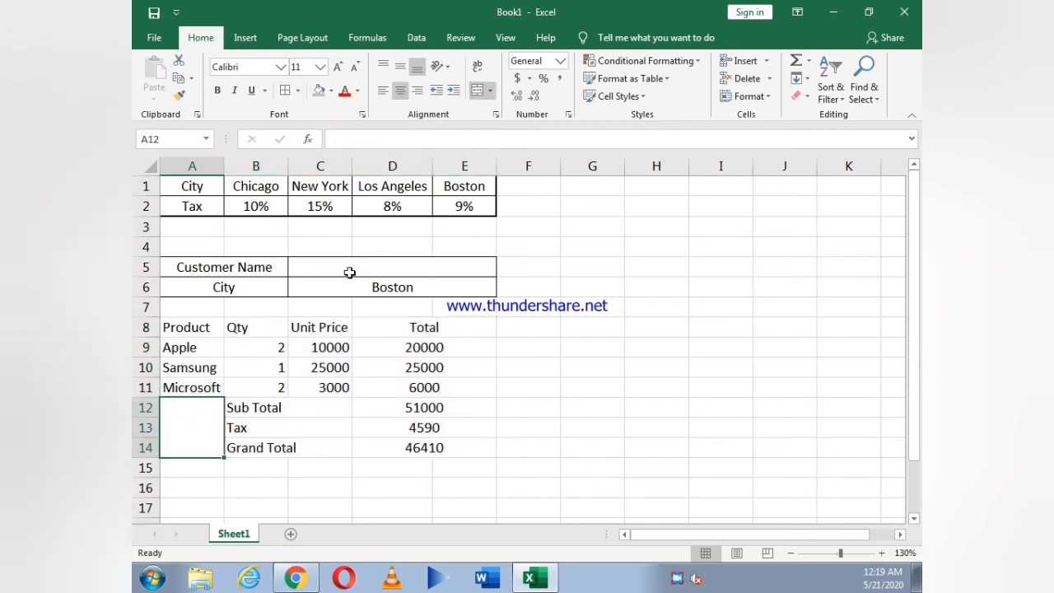
Apply all borders to the whole product table in A8:E14, including its summary rows.
click(183, 325)
drag(182, 325, 404, 332)
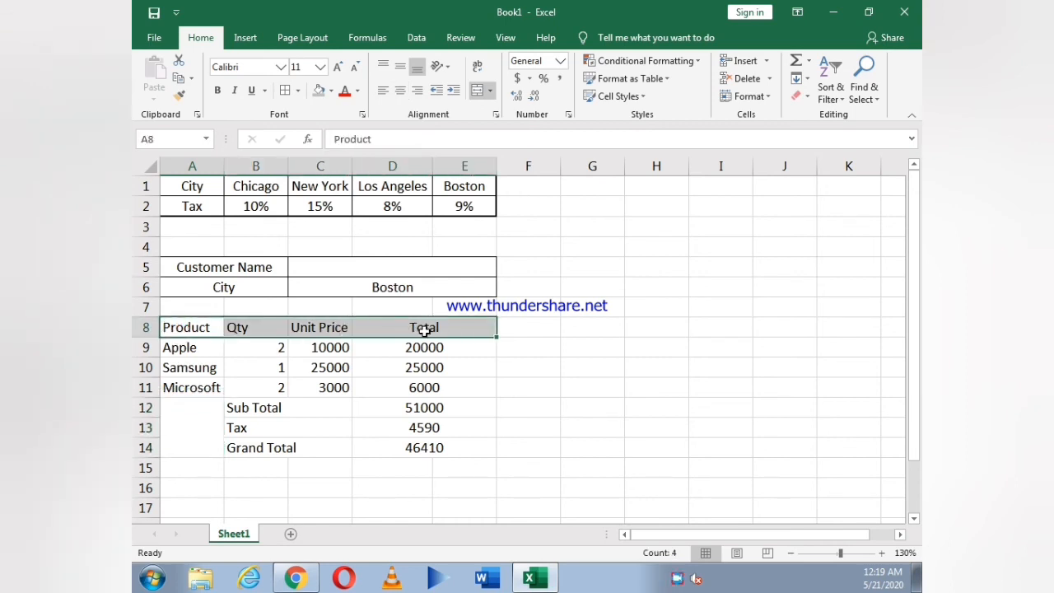
click(285, 91)
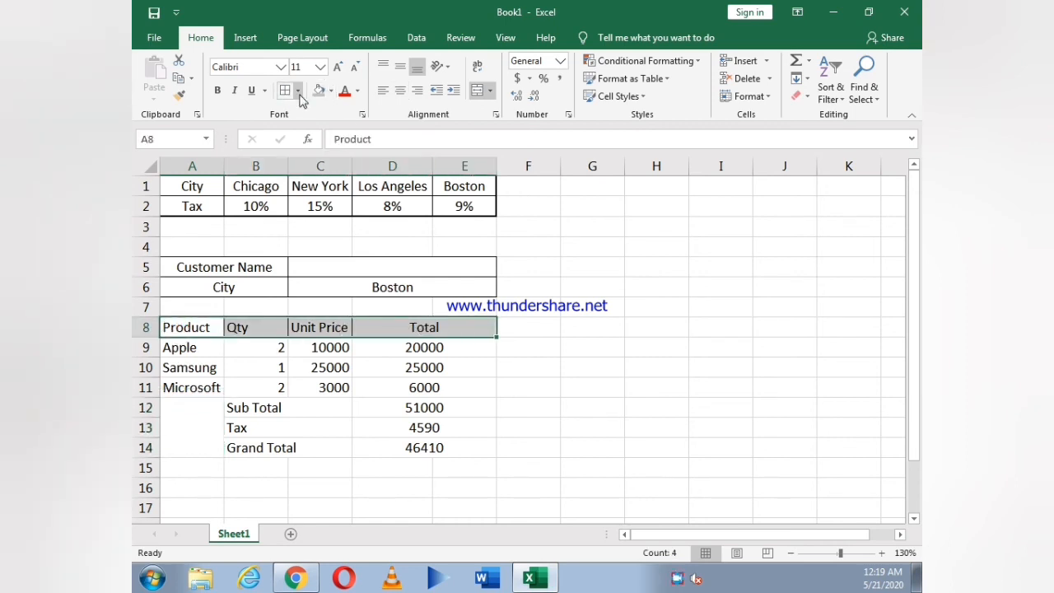
drag(207, 330, 417, 450)
click(285, 91)
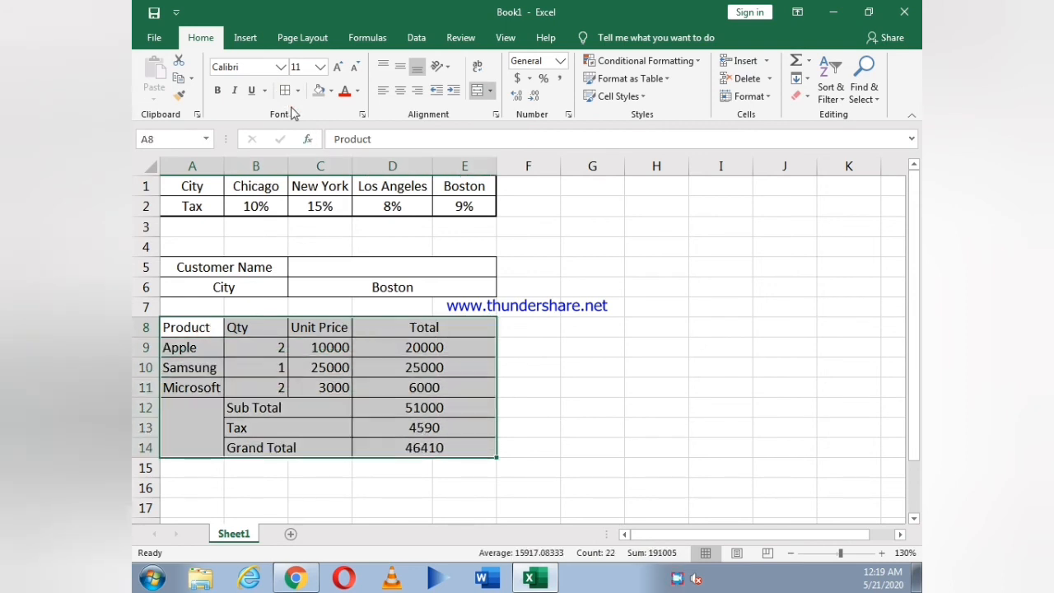
click(262, 411)
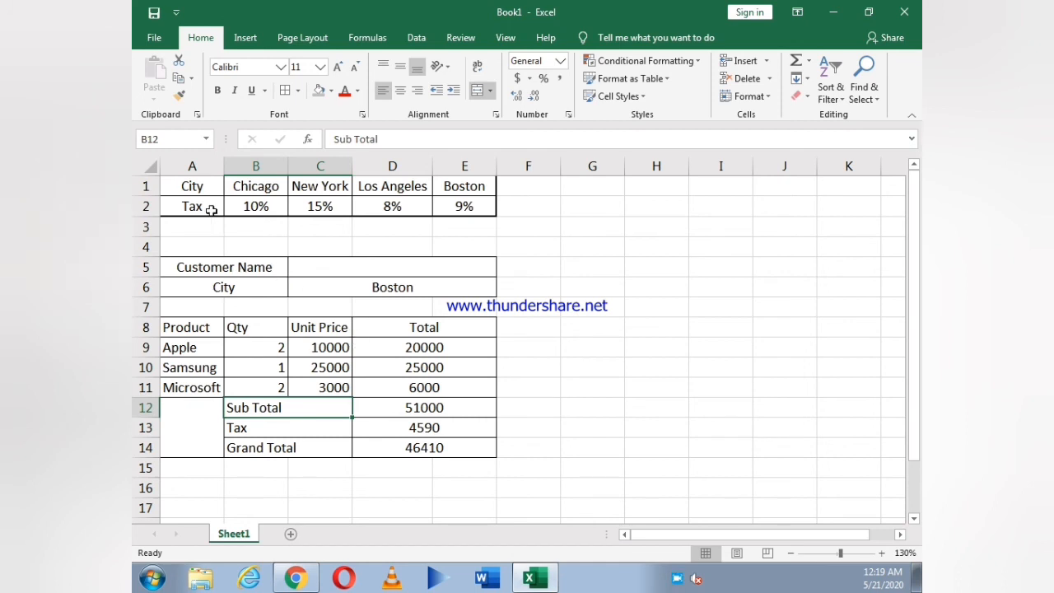
Fill the city header row A1:E1 and the Customer Name and City label cells A5:B6 with gray.
drag(200, 187, 436, 186)
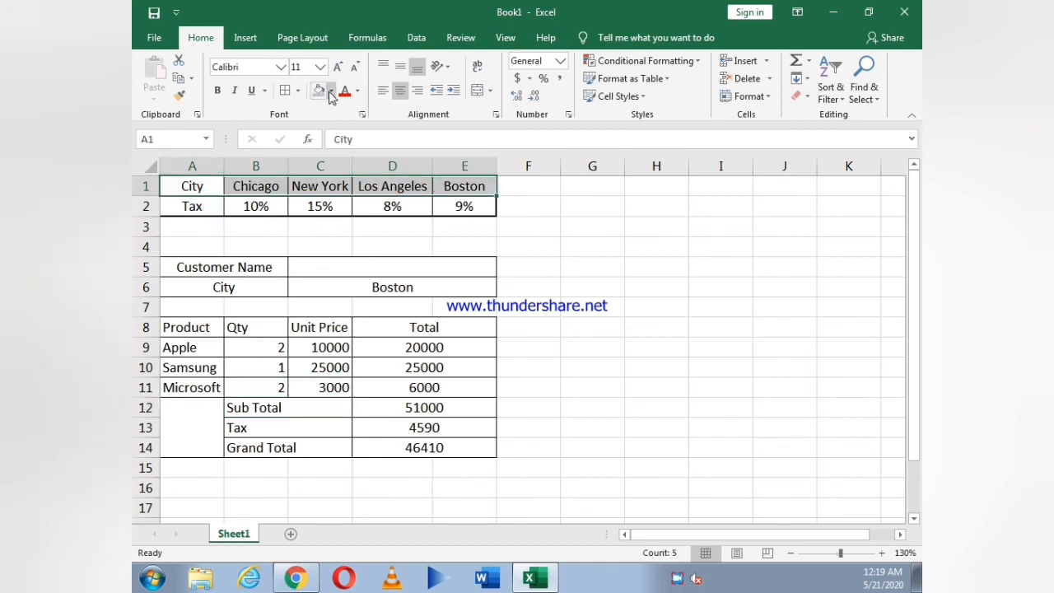
click(322, 91)
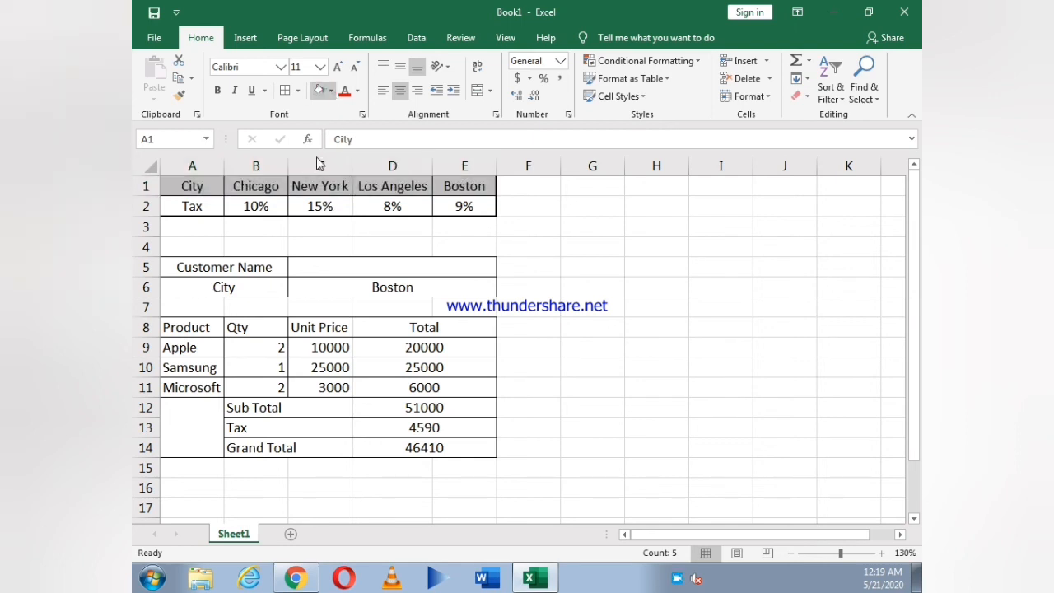
click(320, 163)
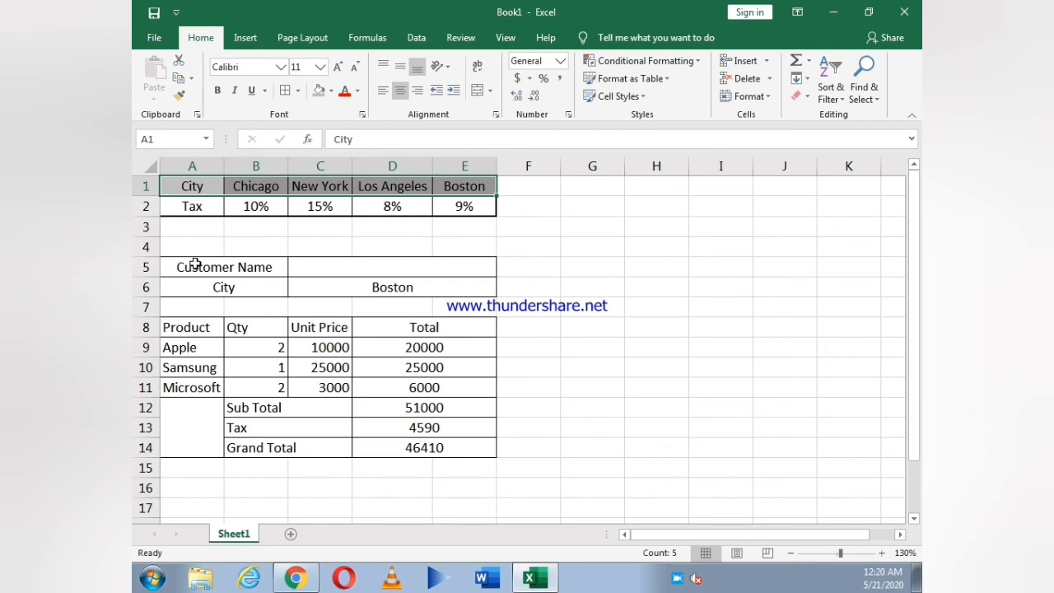
drag(196, 267, 196, 281)
click(319, 90)
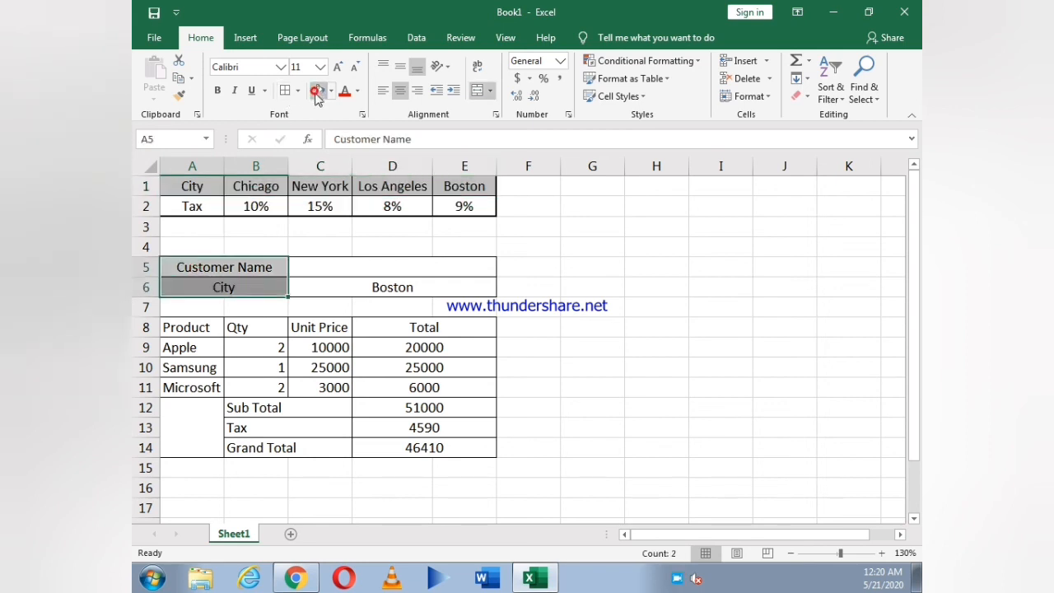
Fill the product table's header row A8:E8 and the merged blank cell A12:A14 with the same gray.
drag(169, 326, 443, 331)
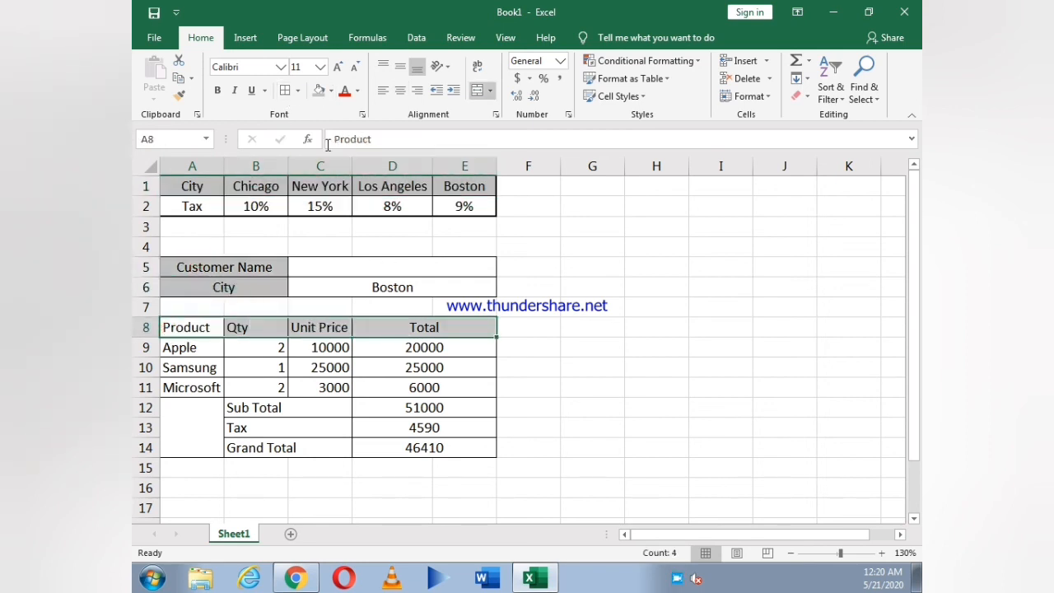
click(319, 90)
drag(189, 405, 182, 419)
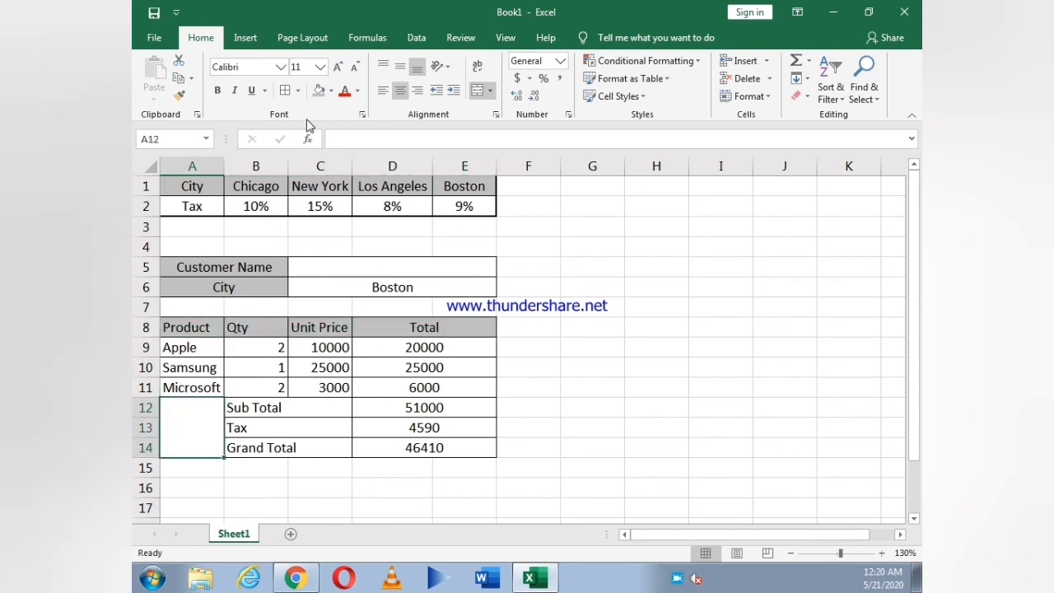
click(319, 90)
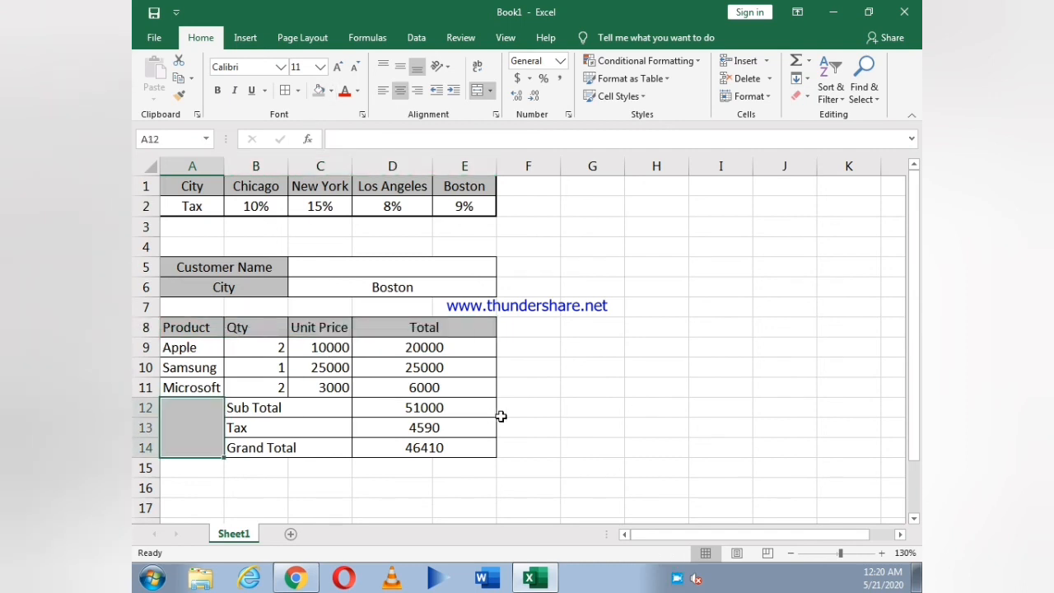
click(586, 421)
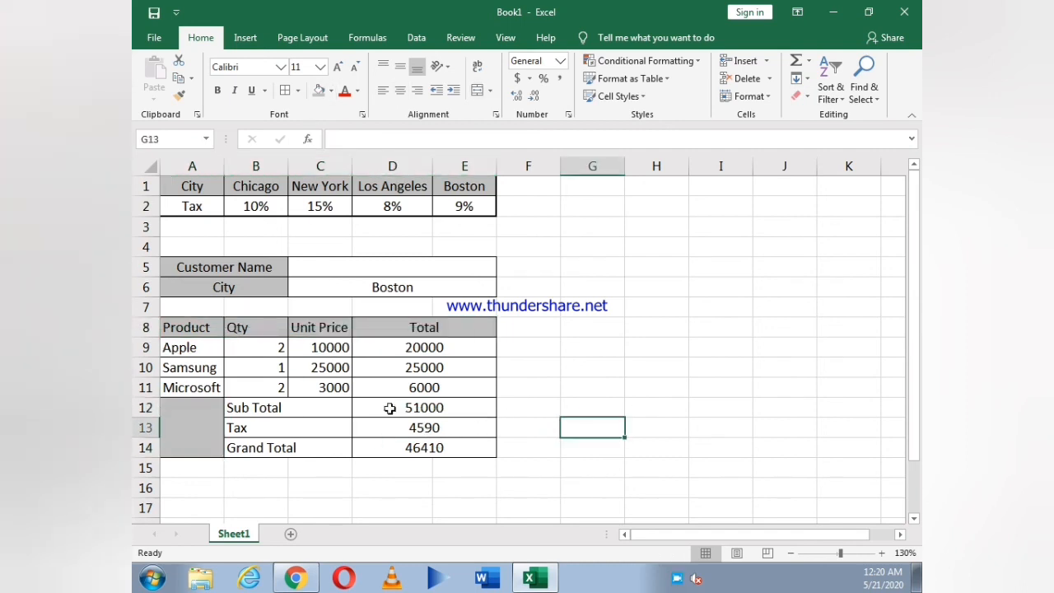
Format the amounts in D9:E14 with comma-style thousands separators and no decimal places.
drag(364, 345, 381, 441)
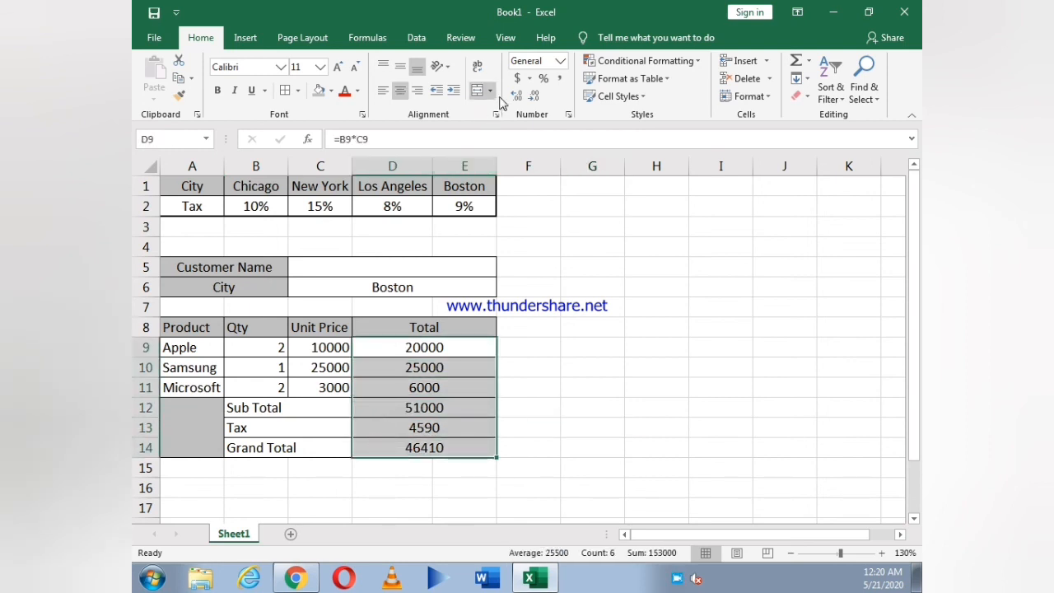
click(559, 78)
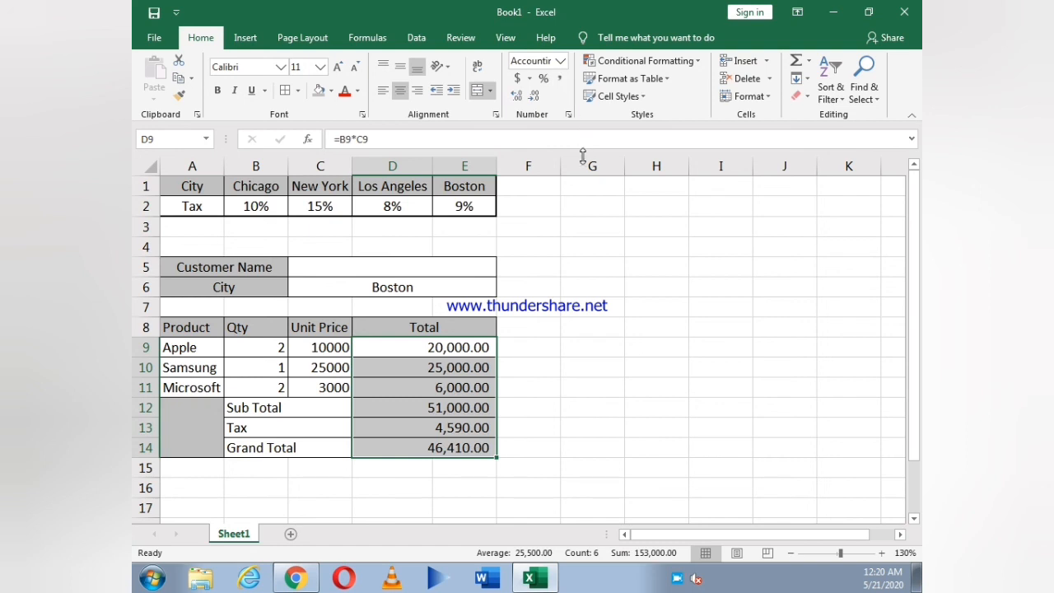
click(534, 96)
click(534, 96)
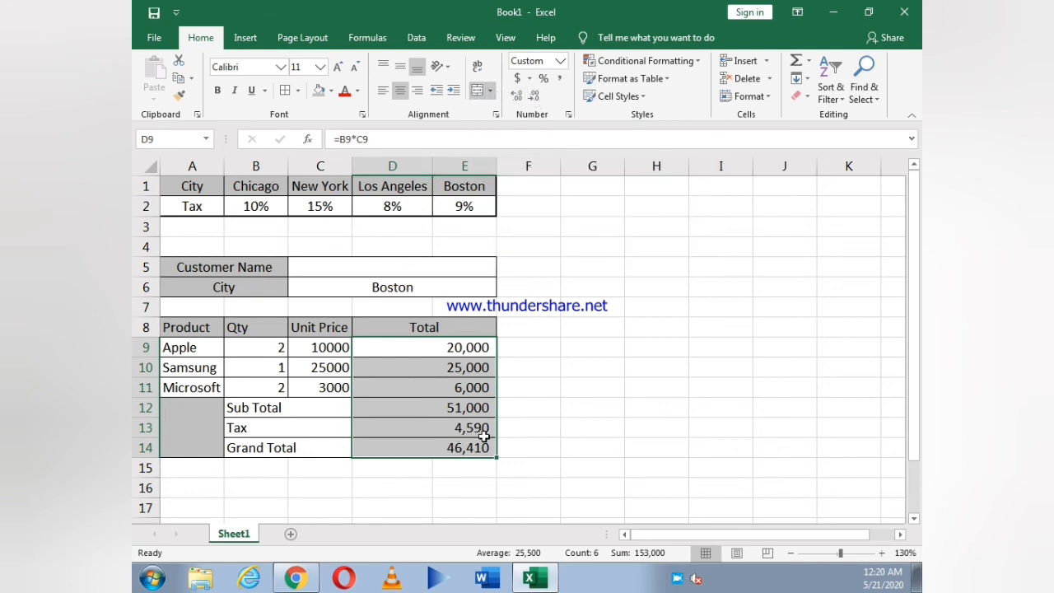
click(534, 440)
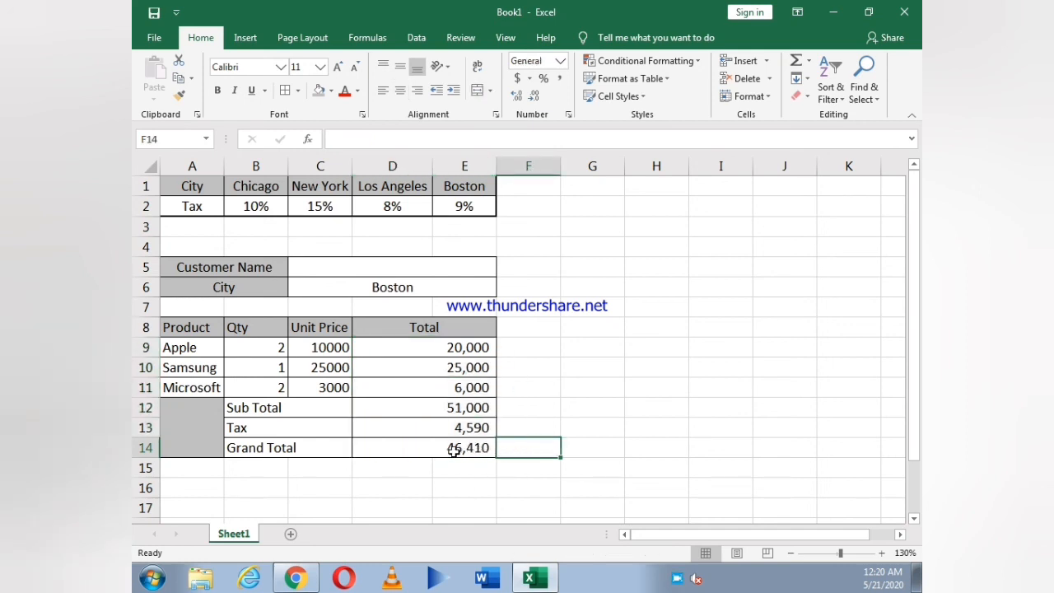
Change the city in C6 to New York to test the tax lookup.
click(436, 289)
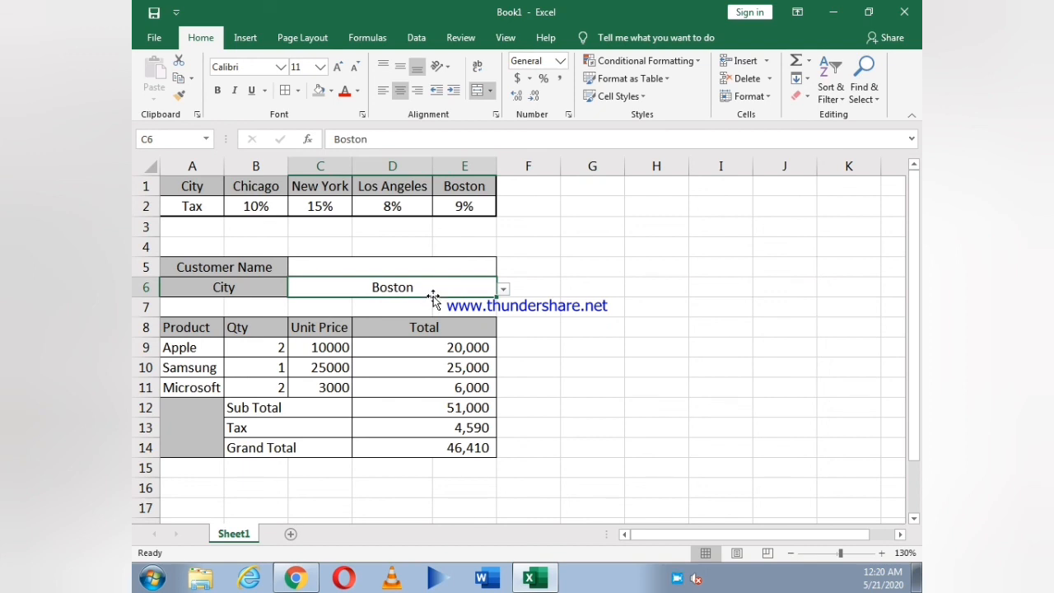
text(N)
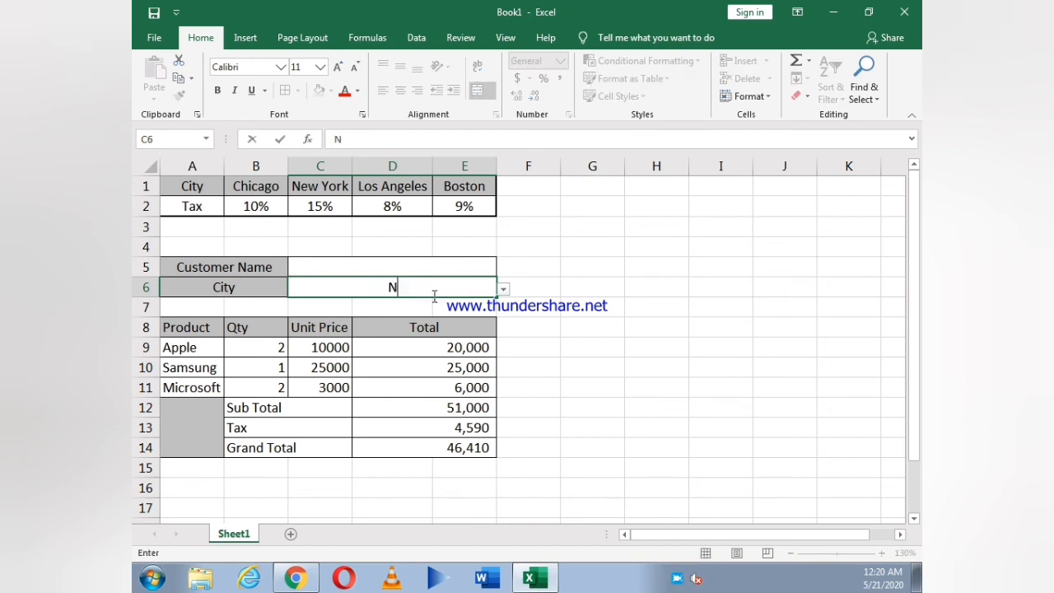
text(ew Your)
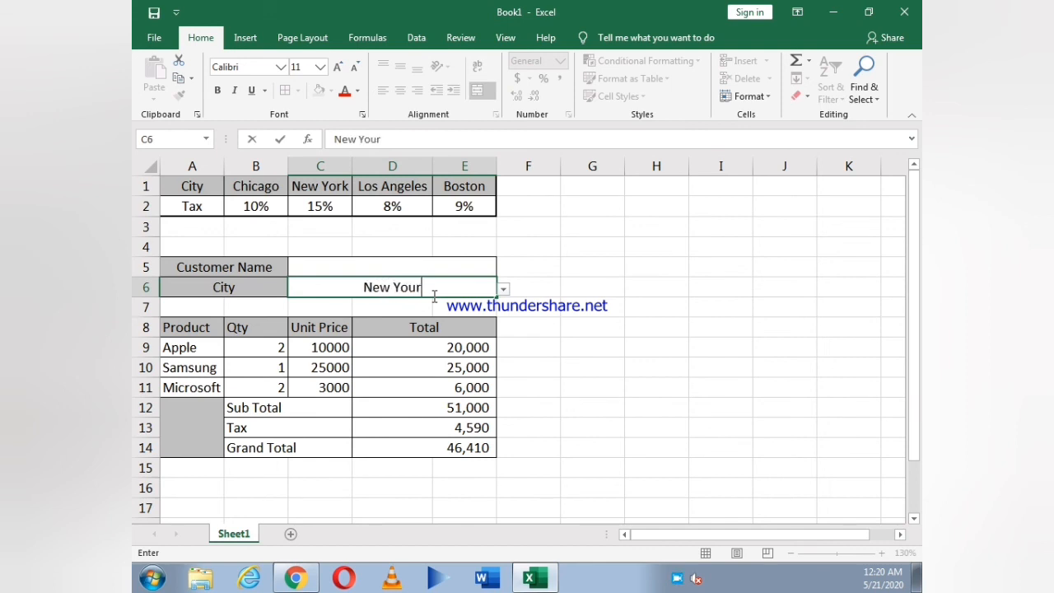
key(BackSpace)
key(BackSpace)
text(k)
key(Return)
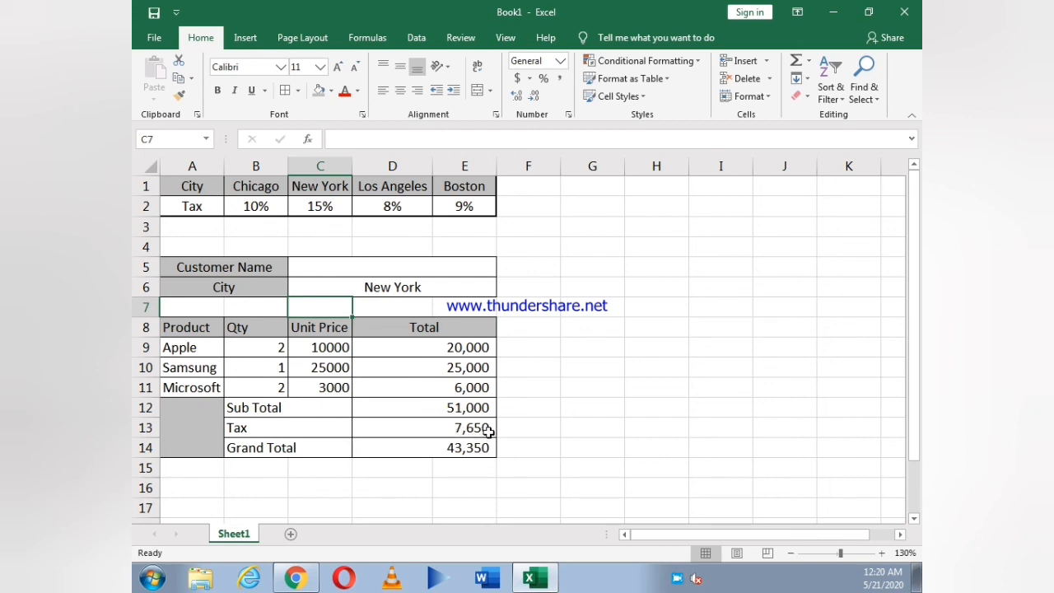
Set the city in C6 to Boston and enter the customer's name in C5.
click(396, 289)
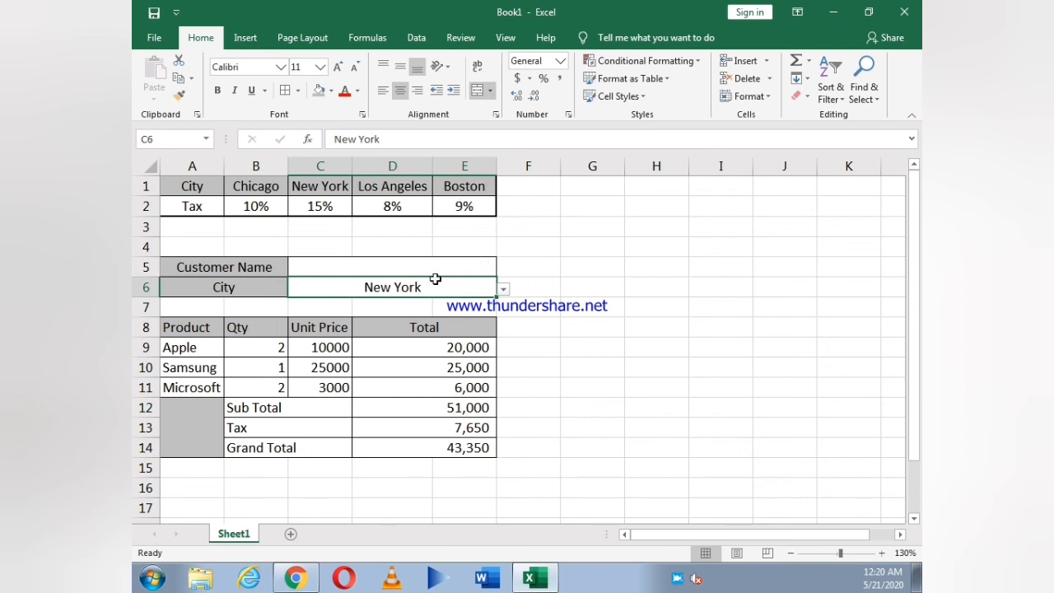
text(Boston)
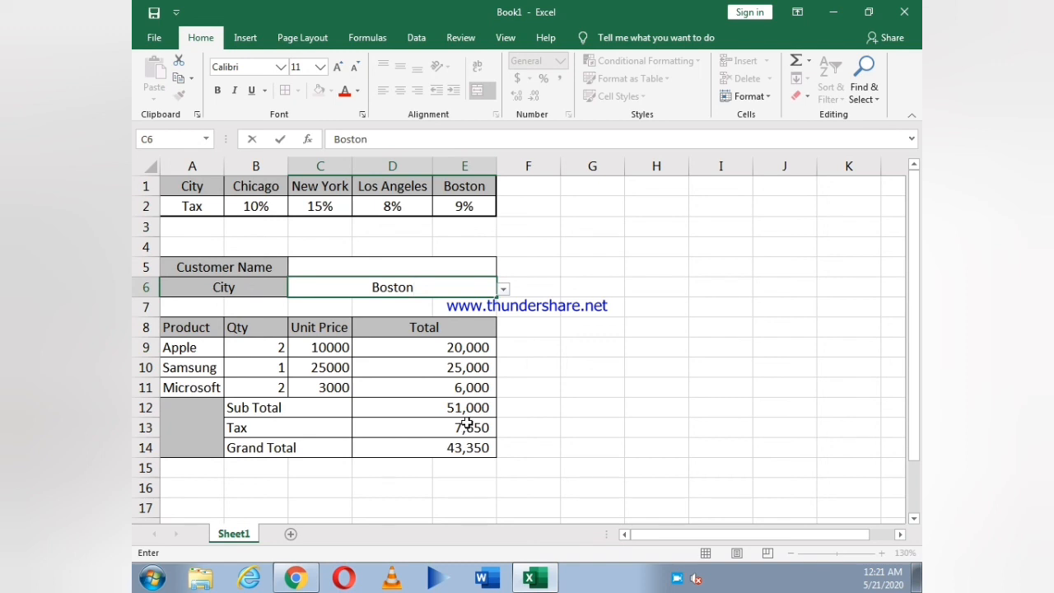
key(Return)
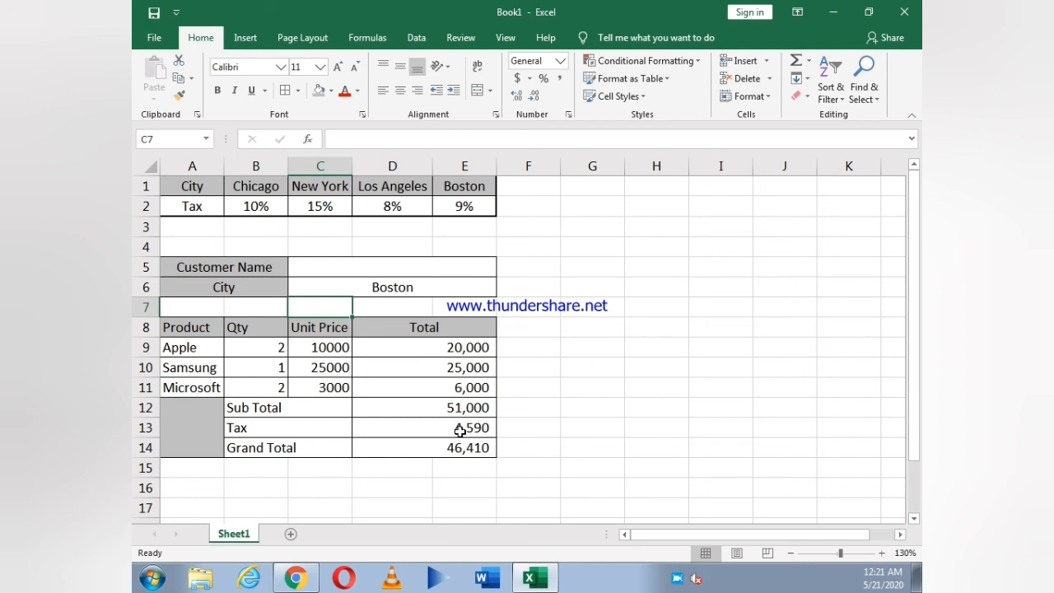
click(419, 266)
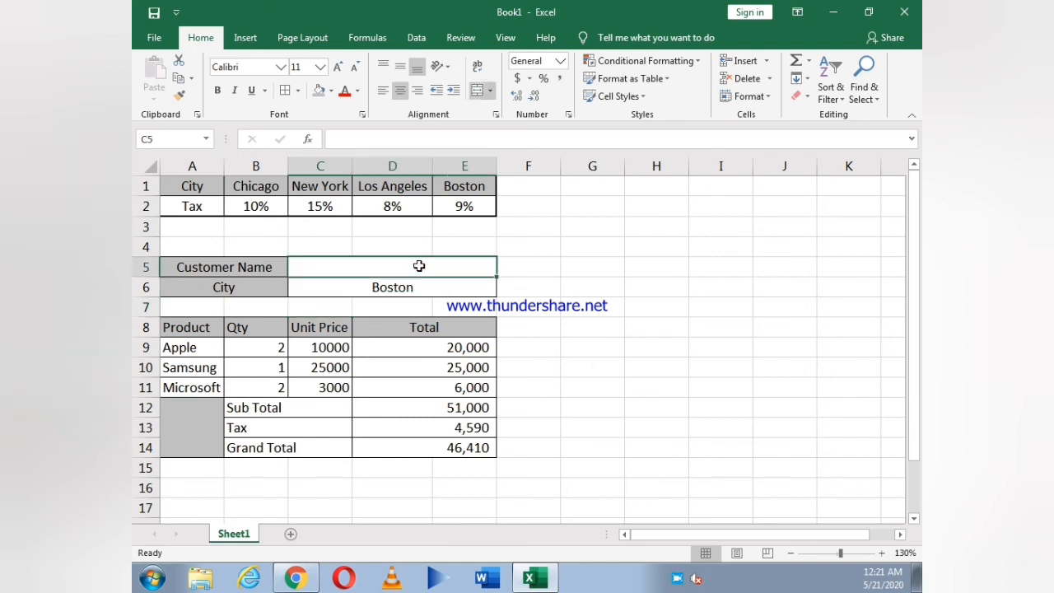
text(Harry)
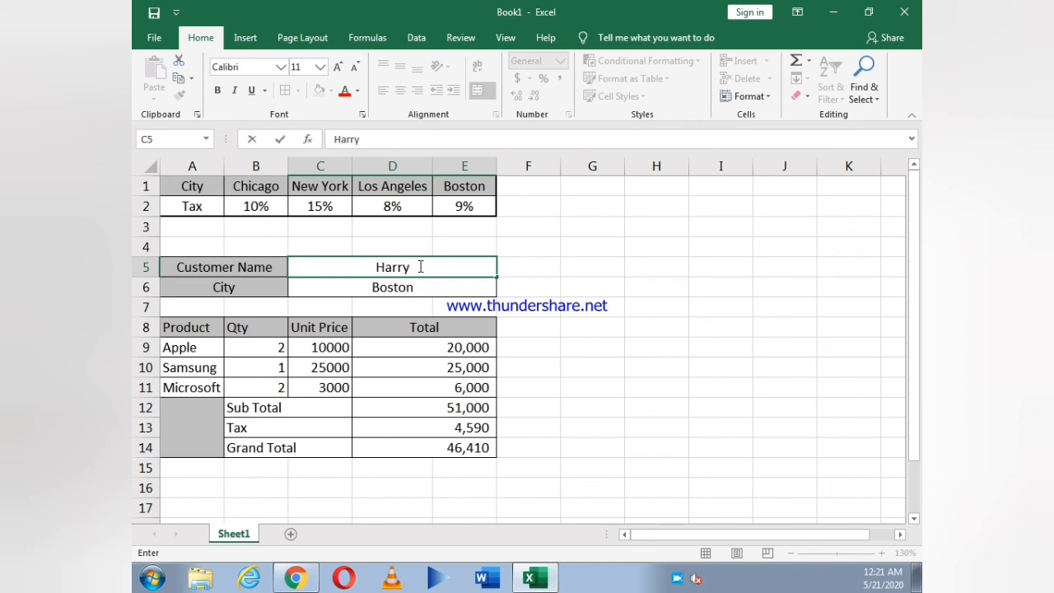
key(Return)
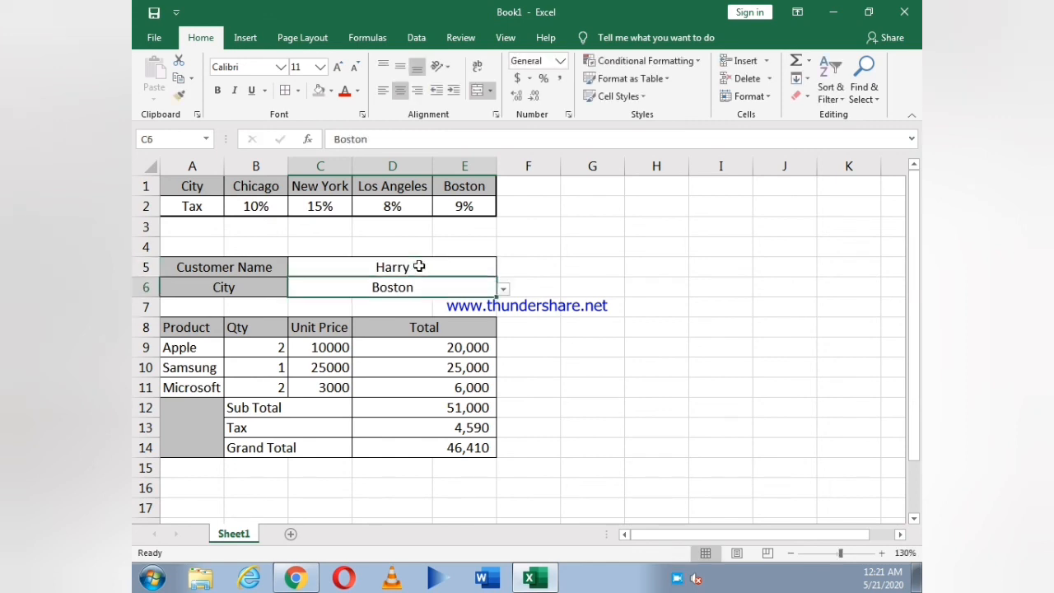